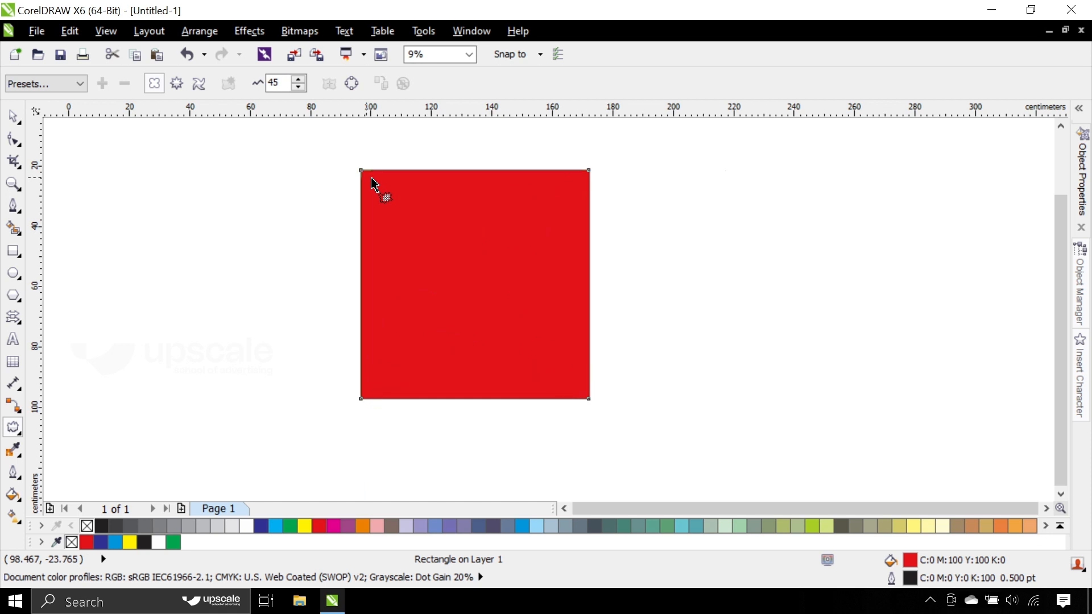
# Undo the last distortion of the red square
pyautogui.hotkey('ctrl', 'z')
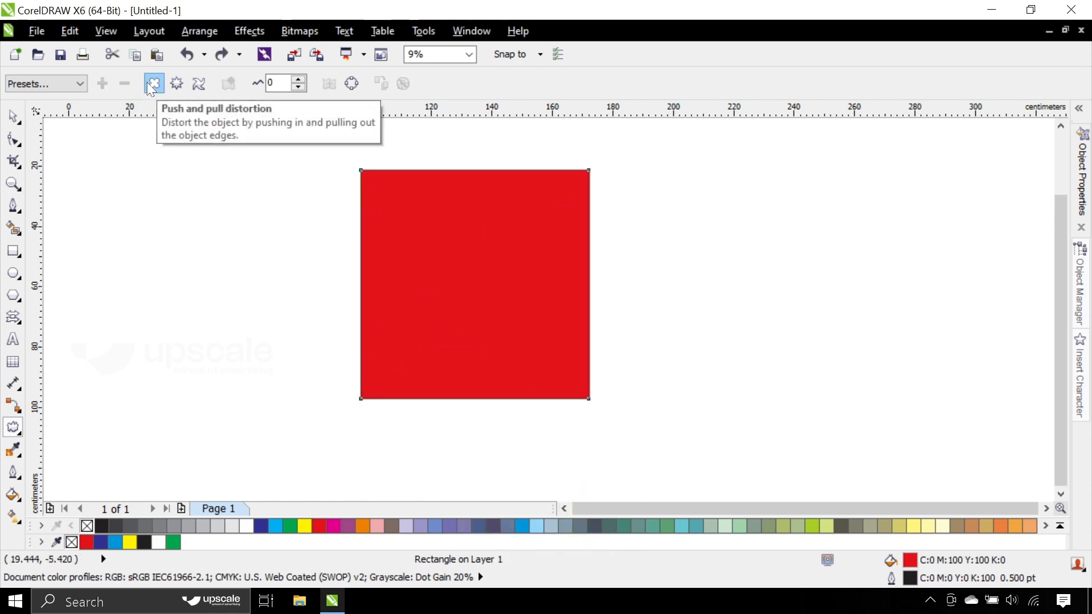
pyautogui.click(176, 83)
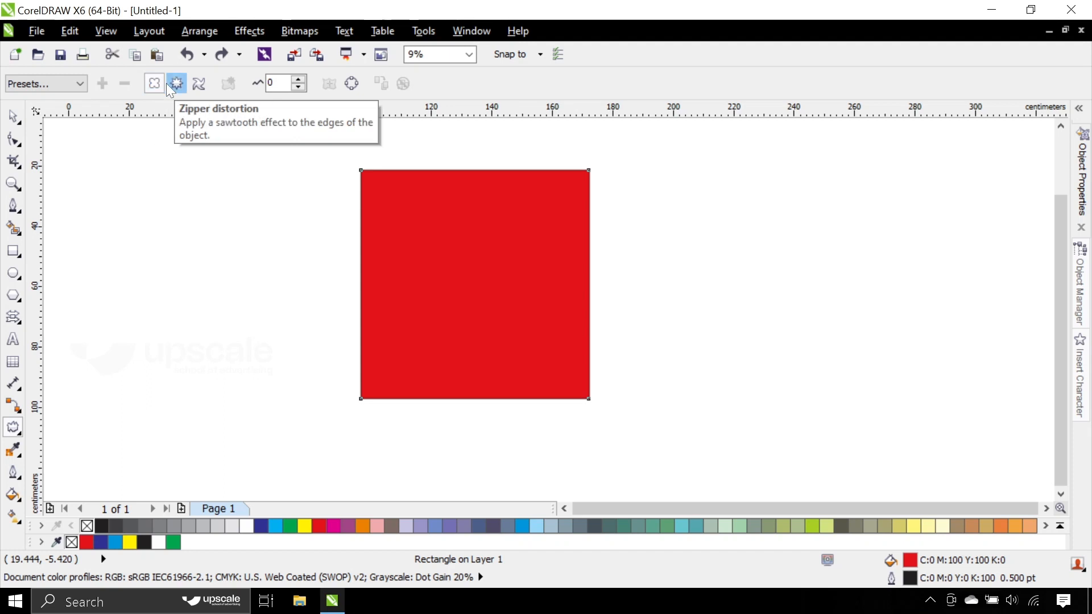
pyautogui.click(198, 83)
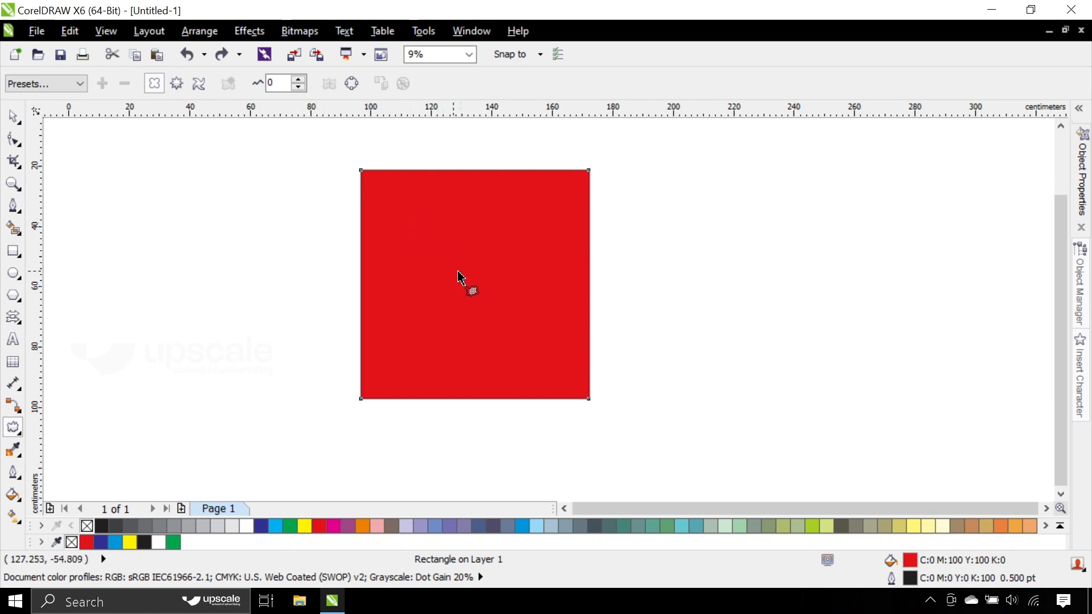
# Try push and pull distortions on the square from near its centre and its upper-left corner, undoing each attempt
pyautogui.moveTo(459, 273); pyautogui.dragTo(430, 307)
pyautogui.hotkey('ctrl', 'z')
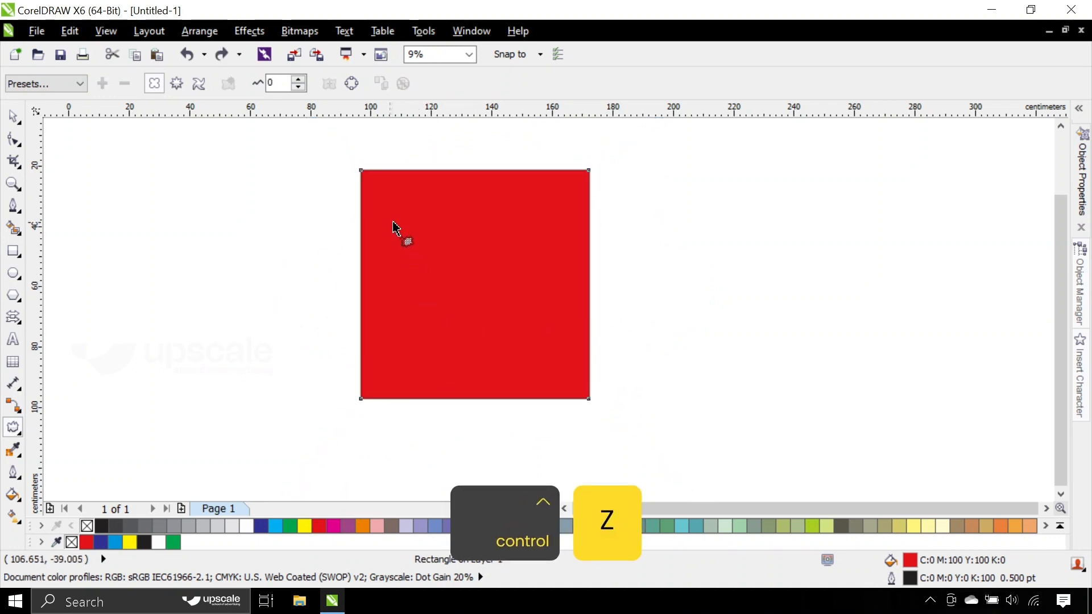
pyautogui.moveTo(385, 193); pyautogui.dragTo(418, 228)
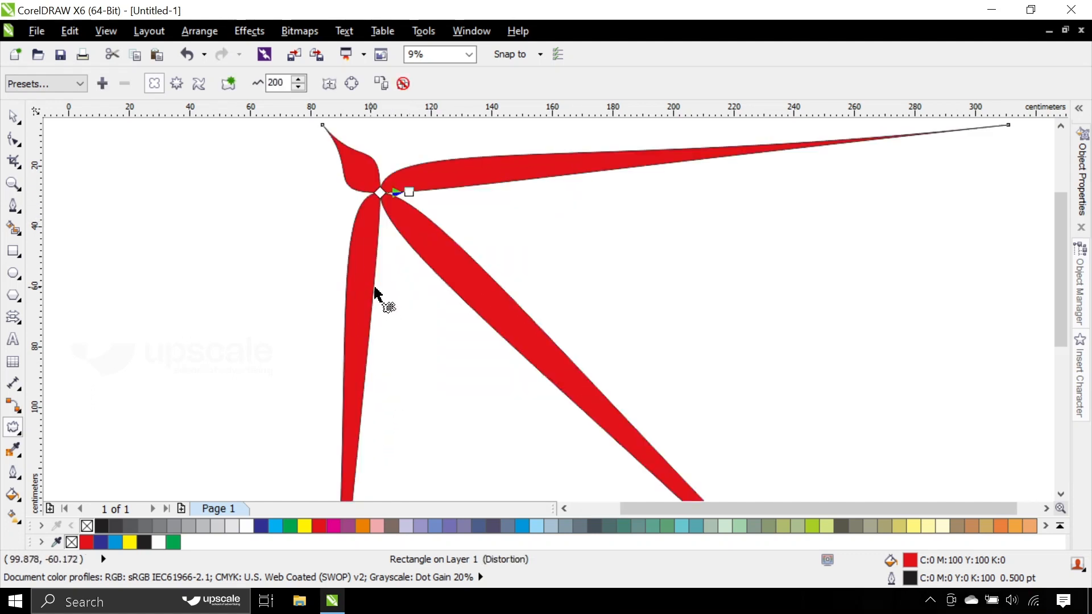
pyautogui.hotkey('ctrl', 'z')
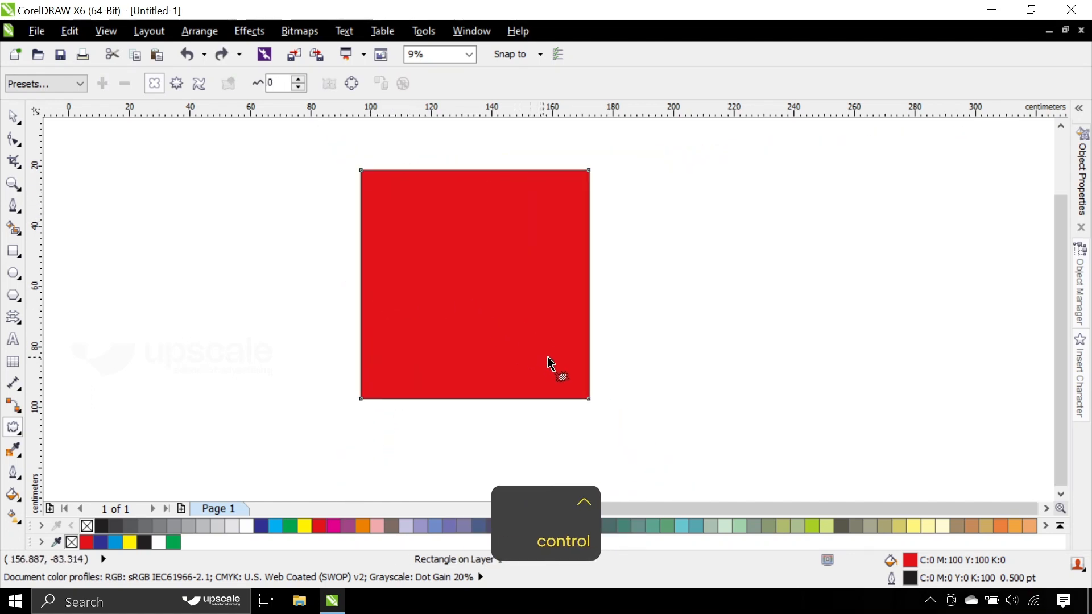
# Try push and pull distortions of about -84 from the square's lower-right corner and about -77 near its centre, undoing each
pyautogui.moveTo(556, 370)
pyautogui.mouseDown()
pyautogui.moveTo(537, 349)
pyautogui.moveTo(544, 359)
pyautogui.mouseUp()
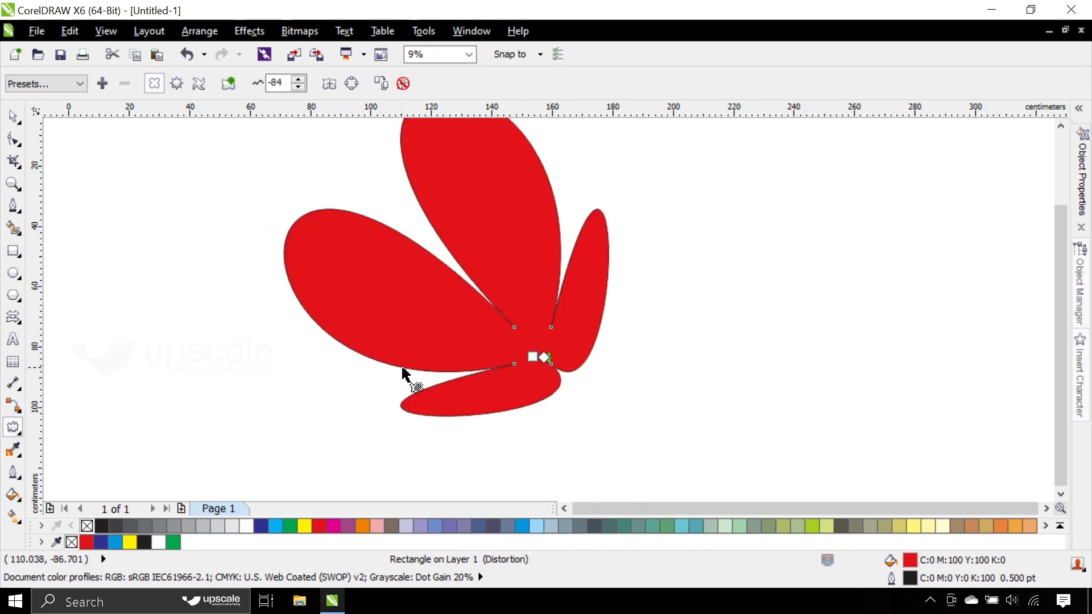
pyautogui.hotkey('ctrl', 'z')
pyautogui.moveTo(455, 290)
pyautogui.mouseDown()
pyautogui.moveTo(465, 298)
pyautogui.moveTo(447, 272)
pyautogui.mouseUp()
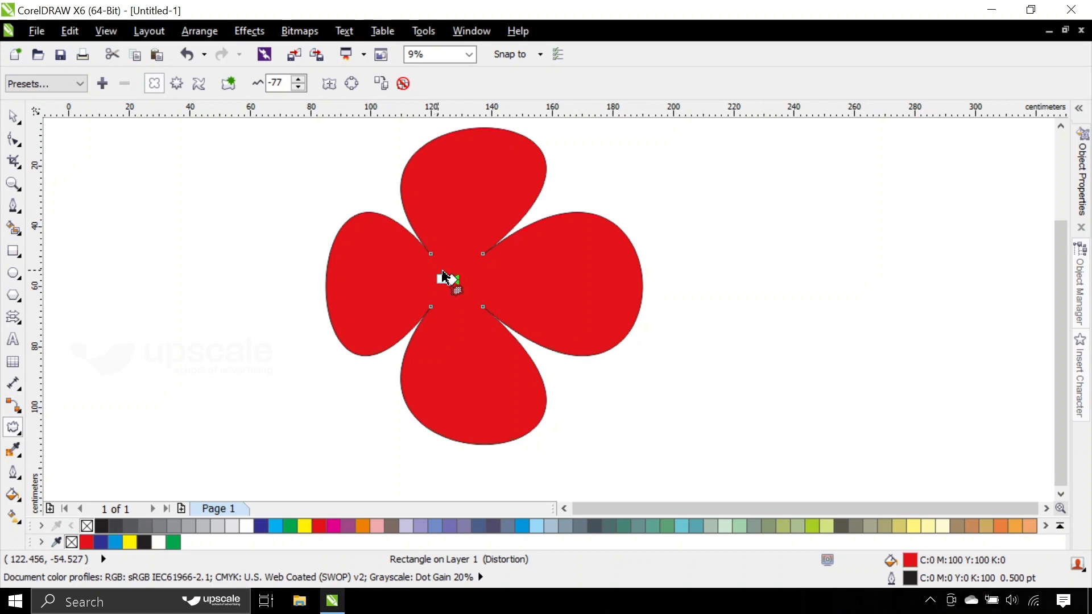
pyautogui.hotkey('ctrl', 'z')
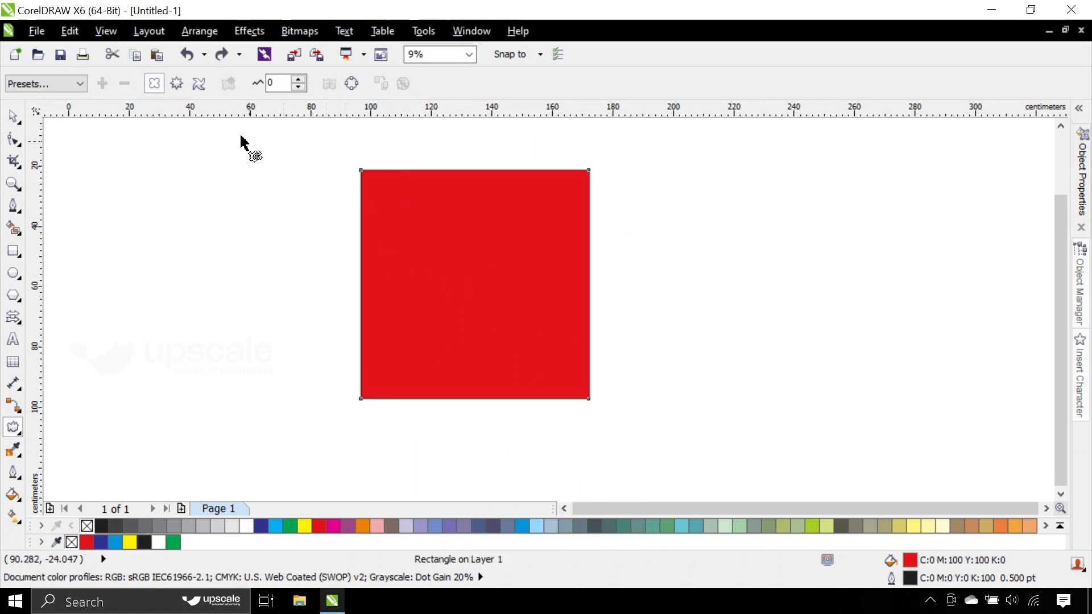
# Try a zipper distortion from the square's centre with amplitude about 23 and frequency 5, and undo it
pyautogui.click(176, 84)
pyautogui.moveTo(461, 267)
pyautogui.mouseDown()
pyautogui.moveTo(487, 296)
pyautogui.moveTo(442, 245)
pyautogui.moveTo(449, 255)
pyautogui.mouseUp()
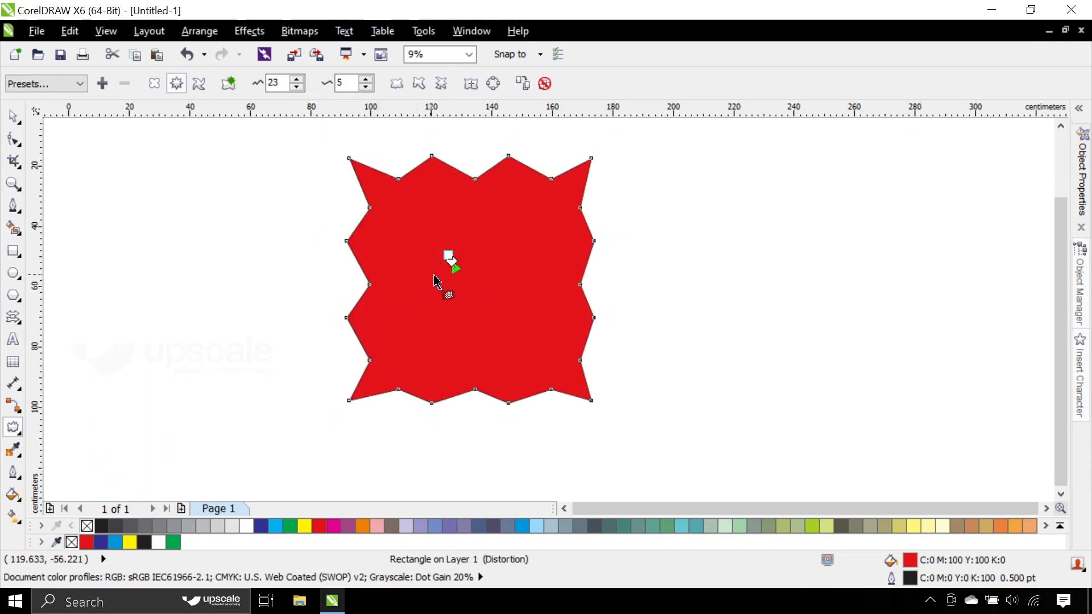
pyautogui.hotkey('ctrl', 'z')
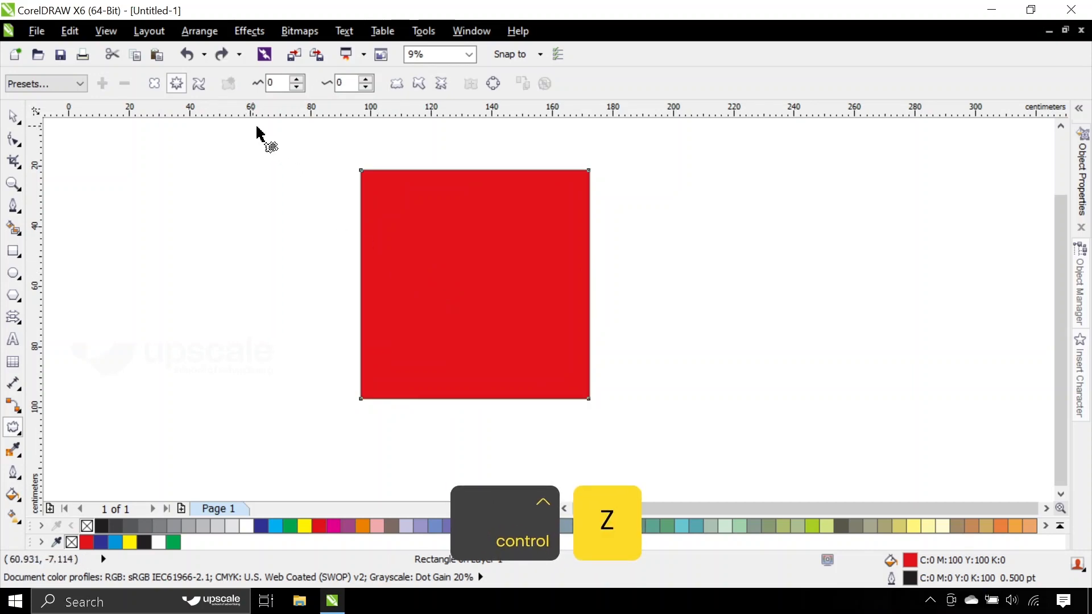
# Twist the square into a spiral with a clockwise twister distortion of 5 full rotations plus about 108 degrees
pyautogui.click(200, 84)
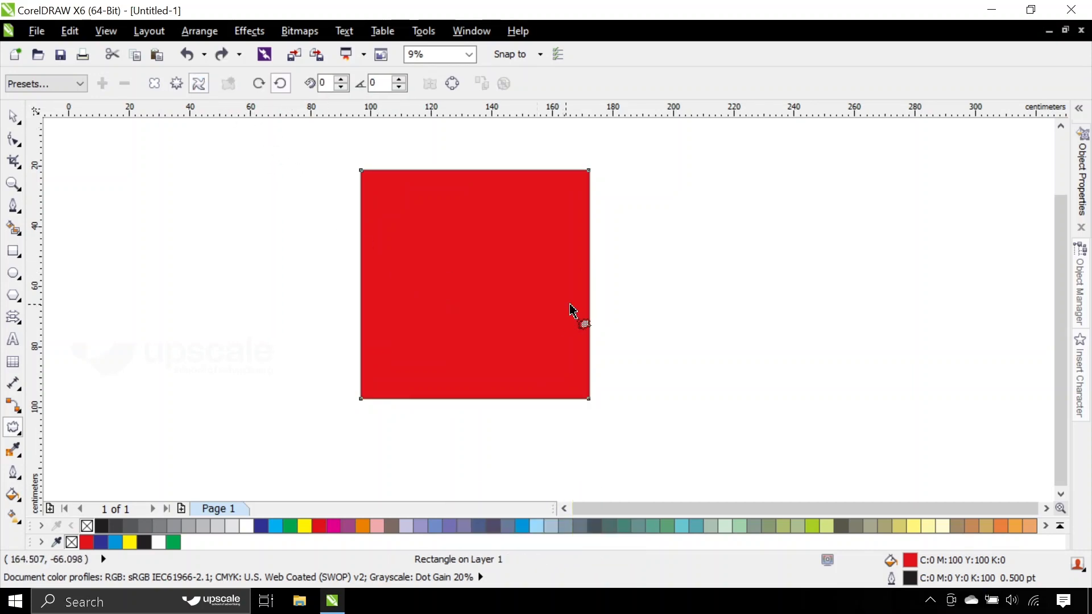
pyautogui.moveTo(510, 265); pyautogui.dragTo(436, 306)
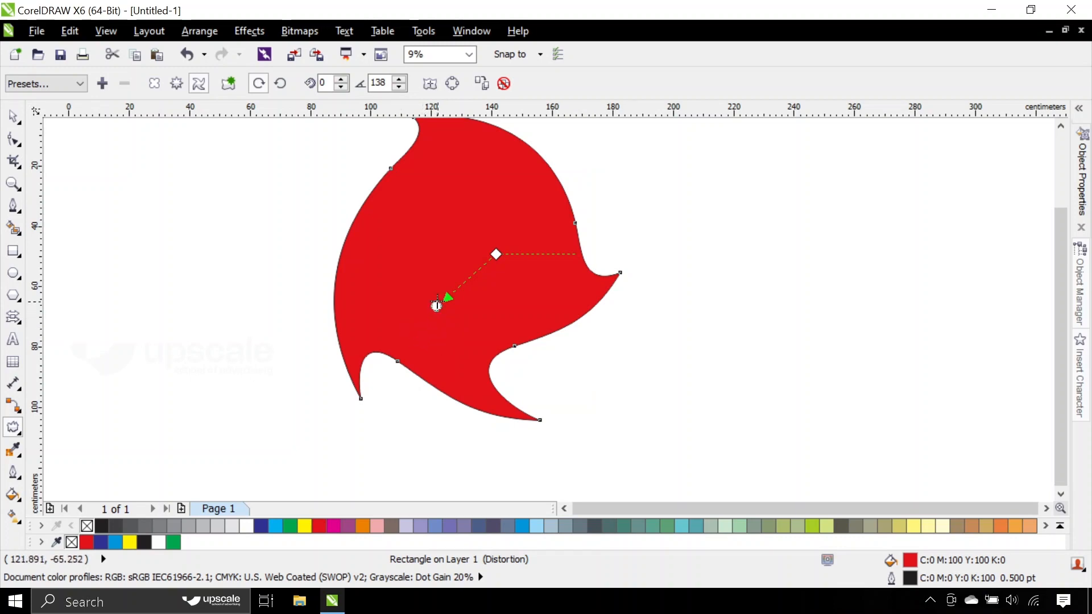
pyautogui.moveTo(441, 301); pyautogui.dragTo(433, 194)
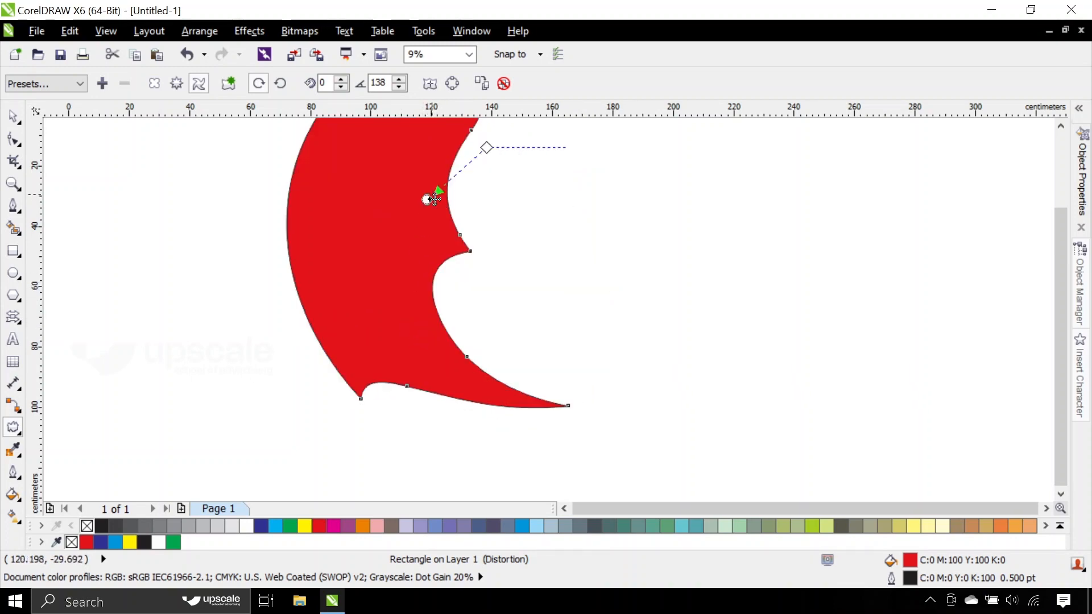
pyautogui.scroll(-1, 501, 296)
pyautogui.moveTo(465, 248); pyautogui.dragTo(413, 351)
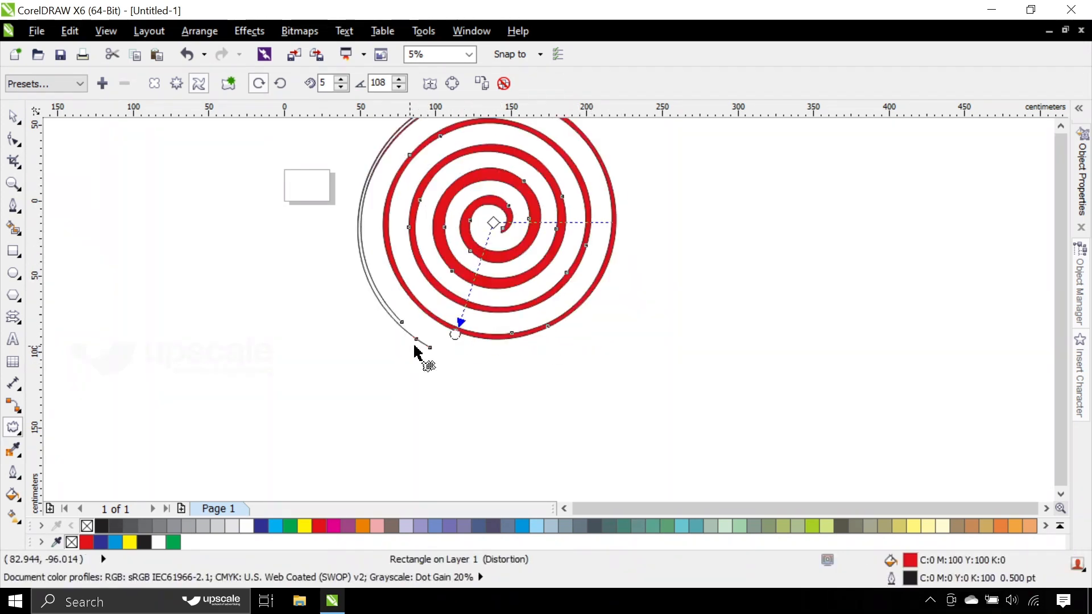
pyautogui.click(640, 402)
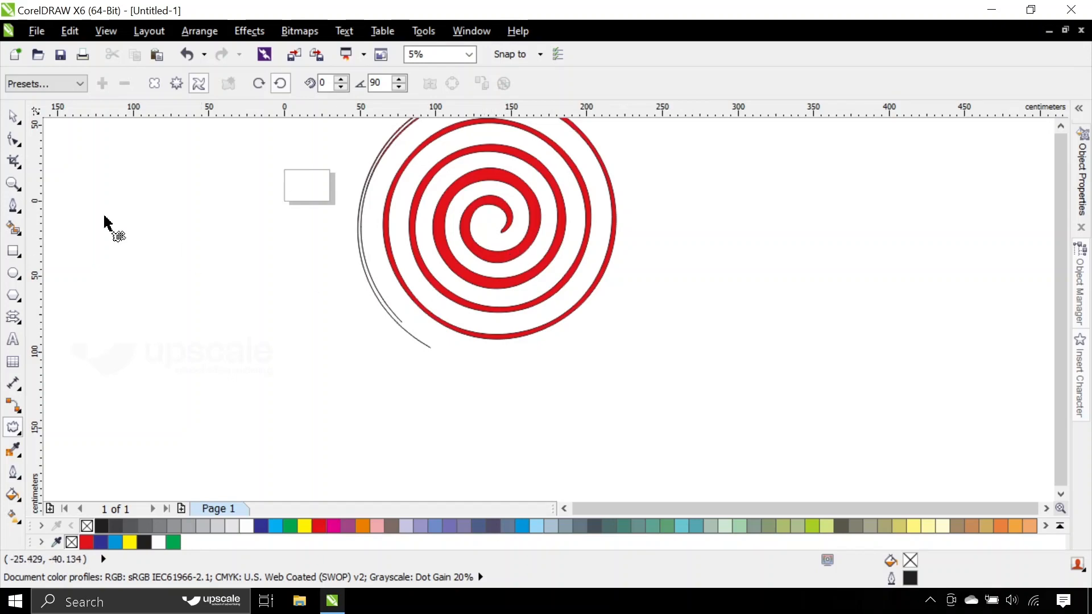
# Move the red spiral to about x 178.4 cm, y -49.1 cm and remove its outline
pyautogui.click(12, 116)
pyautogui.click(474, 239)
pyautogui.moveTo(474, 239); pyautogui.dragTo(542, 294)
pyautogui.rightClick(83, 525)
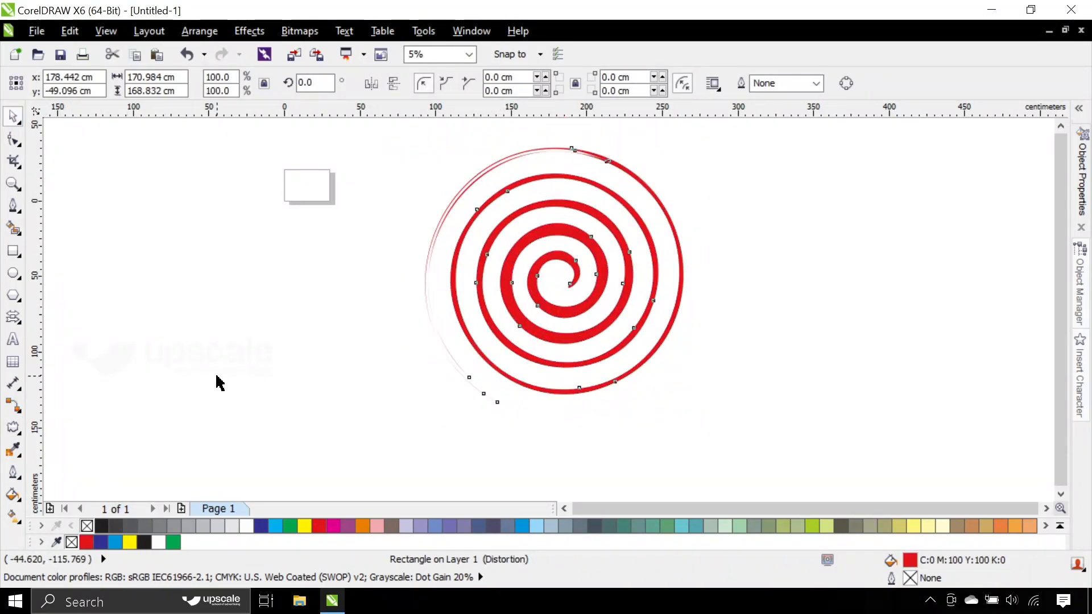
pyautogui.click(216, 376)
# Move the outline-free spiral further from the page, to about x 272.7 cm, y -61.2 cm
pyautogui.click(565, 260)
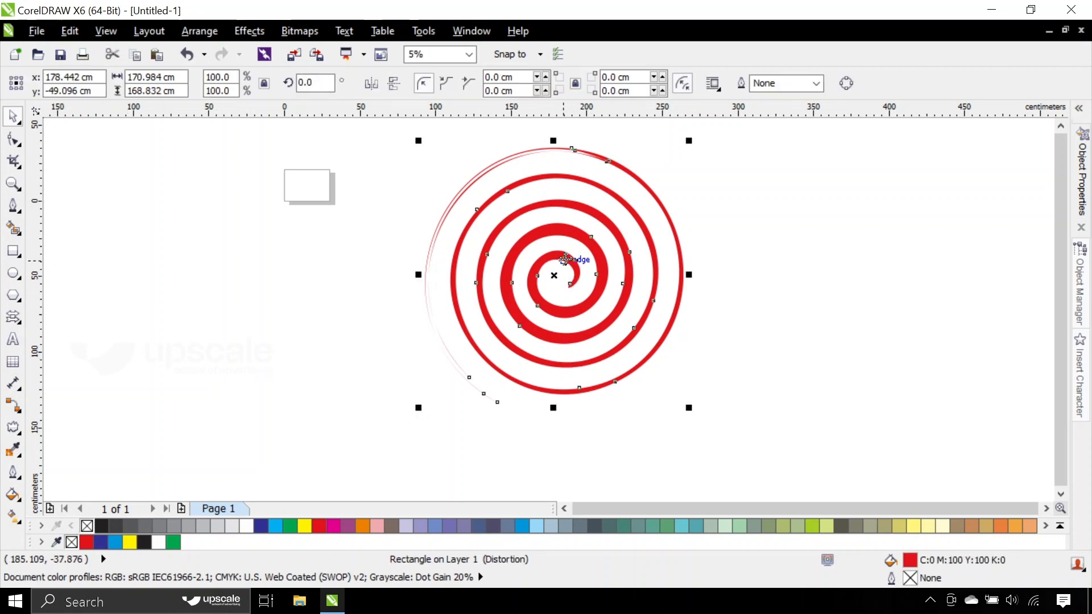
pyautogui.moveTo(566, 260); pyautogui.dragTo(650, 283)
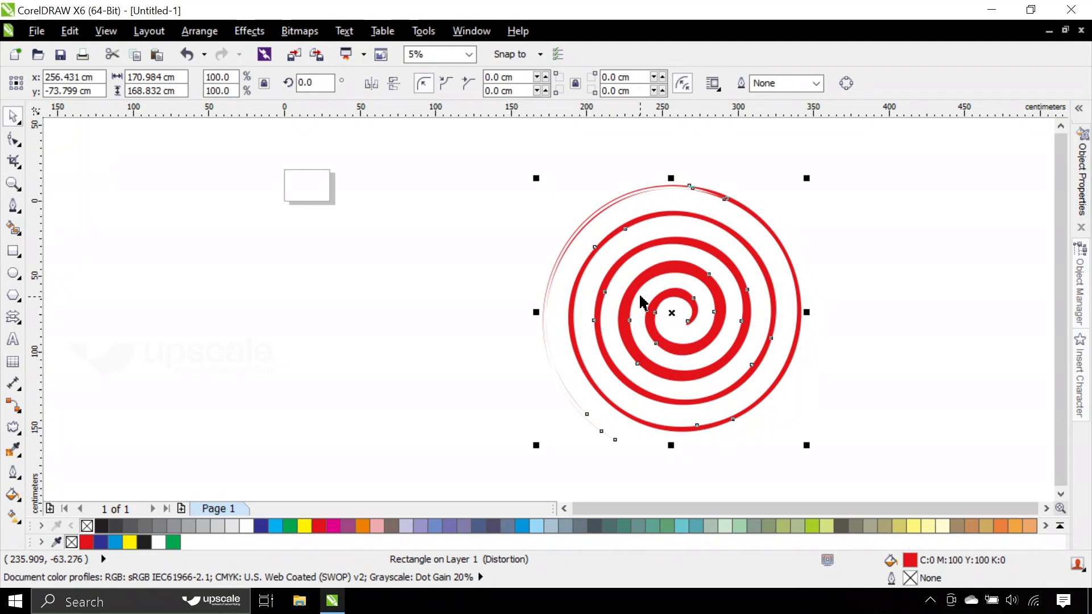
pyautogui.moveTo(675, 287); pyautogui.dragTo(699, 267)
pyautogui.click(460, 293)
pyautogui.click(718, 284)
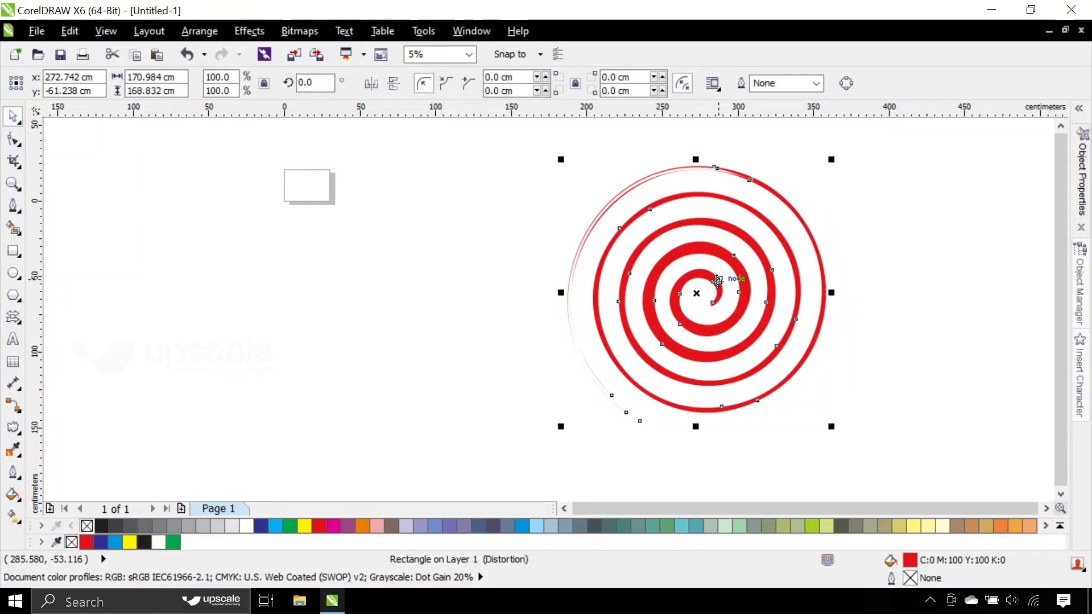
# Undo the spiral's moves, outline removal and twister distortions to restore the plain red square
pyautogui.hotkey('ctrl', 'z')
pyautogui.hotkey('ctrl', 'z')
pyautogui.hotkey('ctrl', 'z')
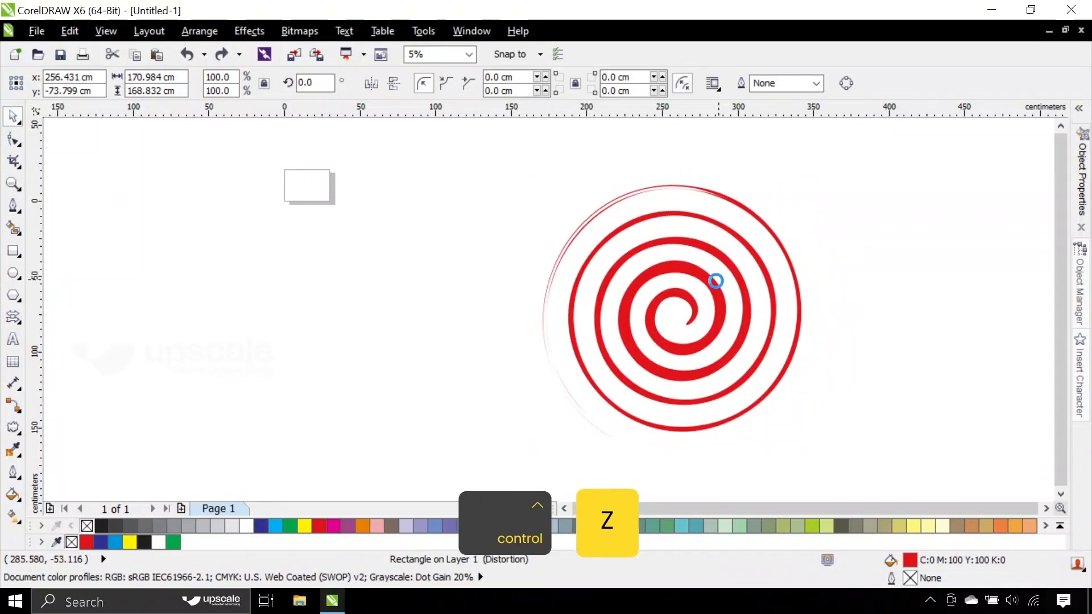
pyautogui.hotkey('ctrl', 'z')
pyautogui.click(677, 287)
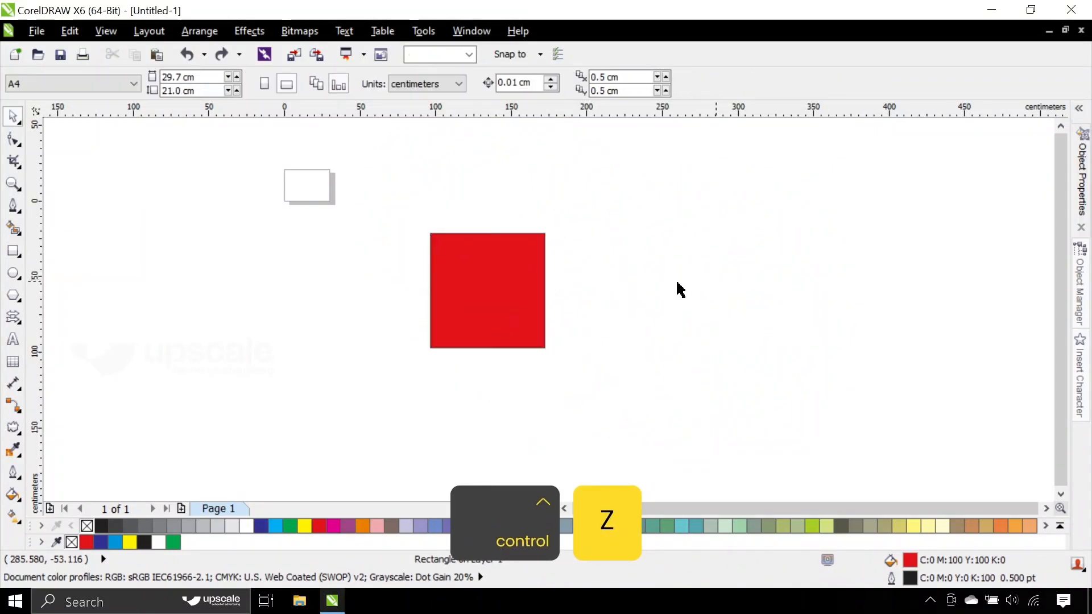
# Add a drop shadow to the red square, offset about 30.3 cm rightward and 22.2 cm downward from its centre
pyautogui.click(483, 278)
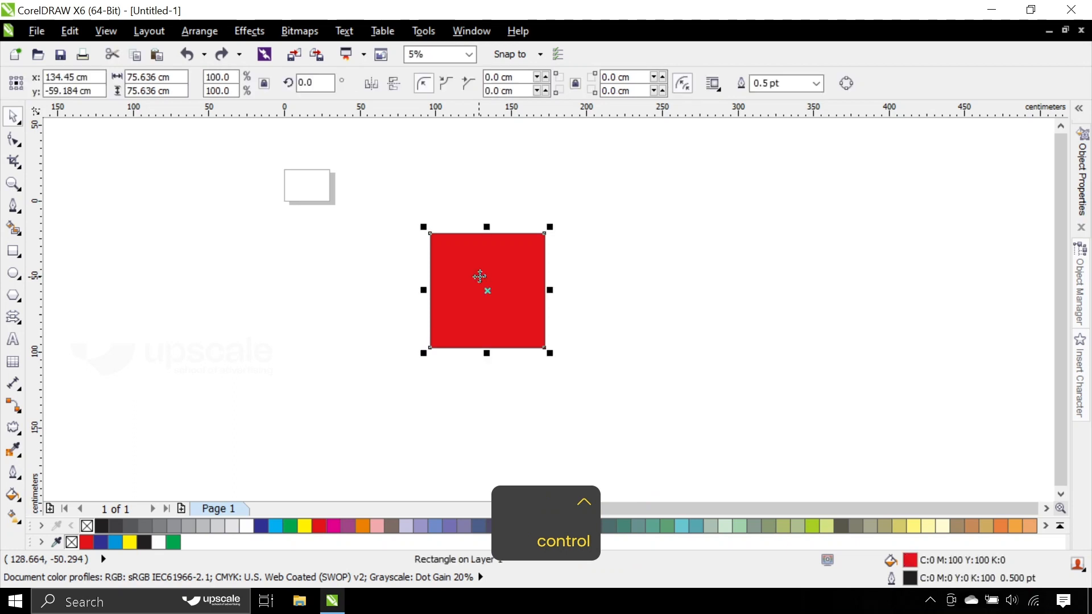
pyautogui.click(19, 432)
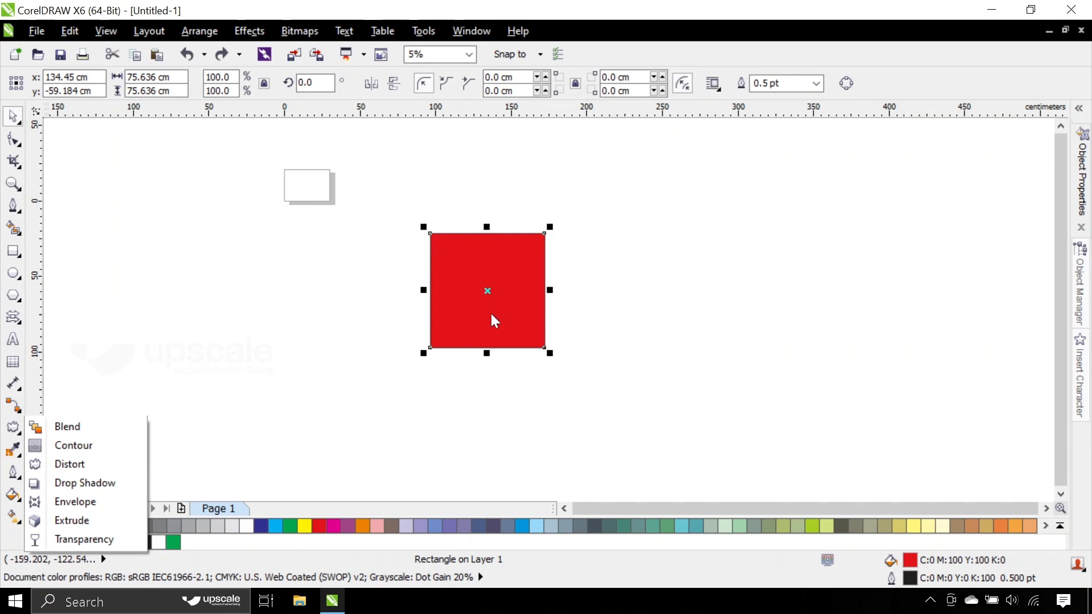
pyautogui.click(437, 317)
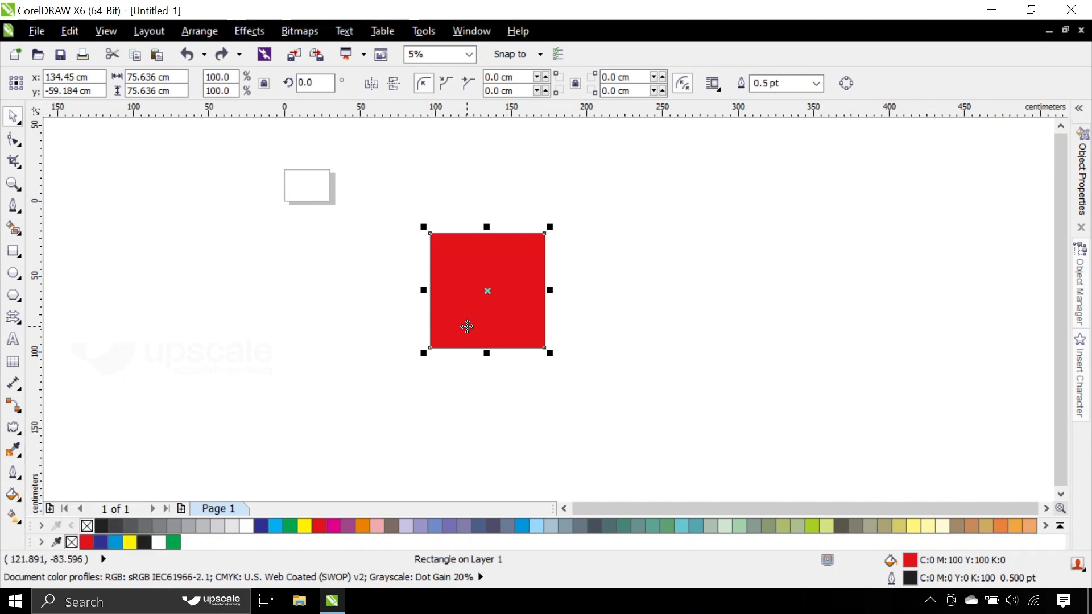
pyautogui.click(9, 430)
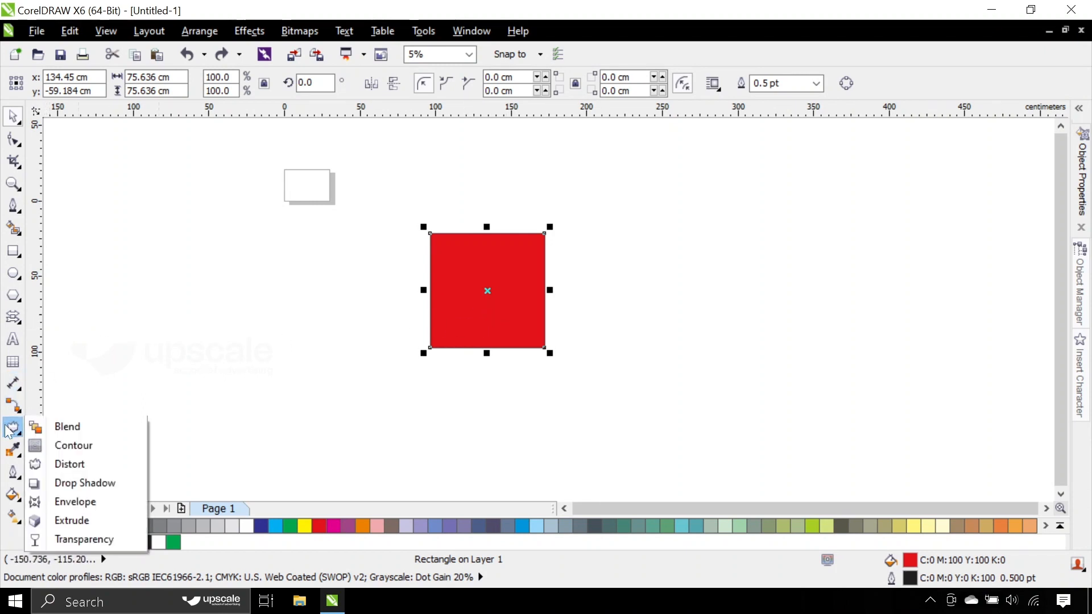
pyautogui.click(95, 488)
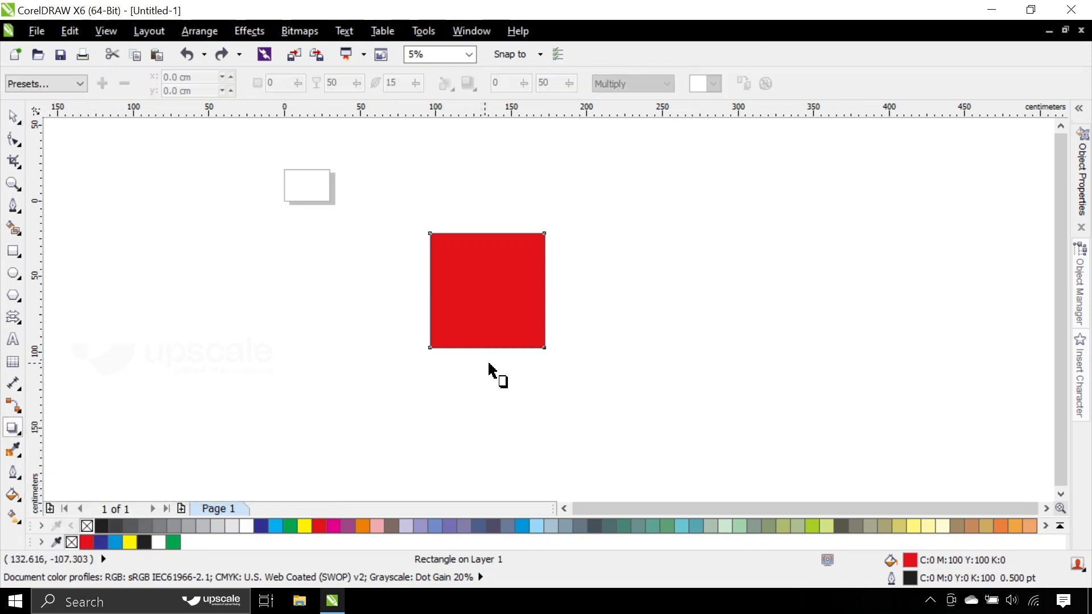
pyautogui.moveTo(486, 290); pyautogui.dragTo(589, 368)
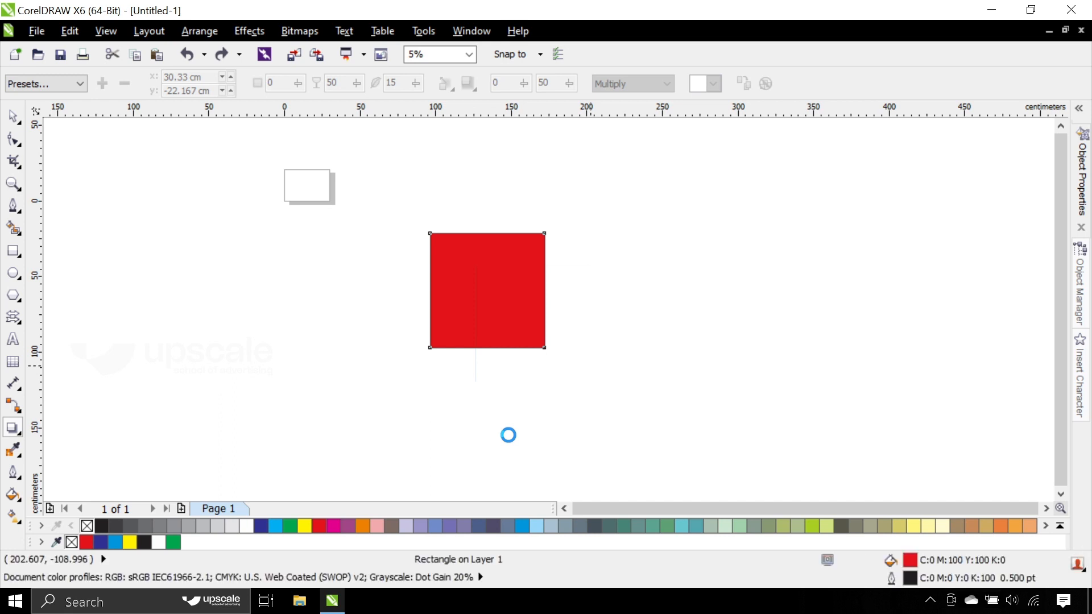
pyautogui.scroll(2, 544, 364)
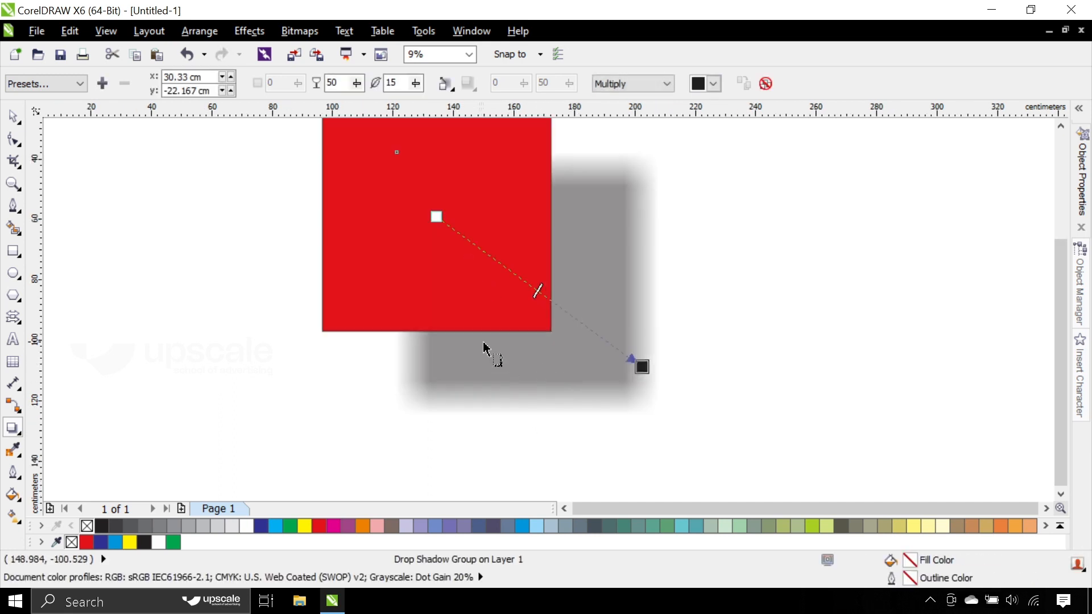
# Reposition the drop shadow beyond the square's upper-left corner, at an offset of about x -12.55 cm, y 11.4 cm
pyautogui.moveTo(641, 366); pyautogui.dragTo(580, 333)
pyautogui.scroll(-2, 446, 421)
pyautogui.moveTo(510, 374); pyautogui.dragTo(361, 245)
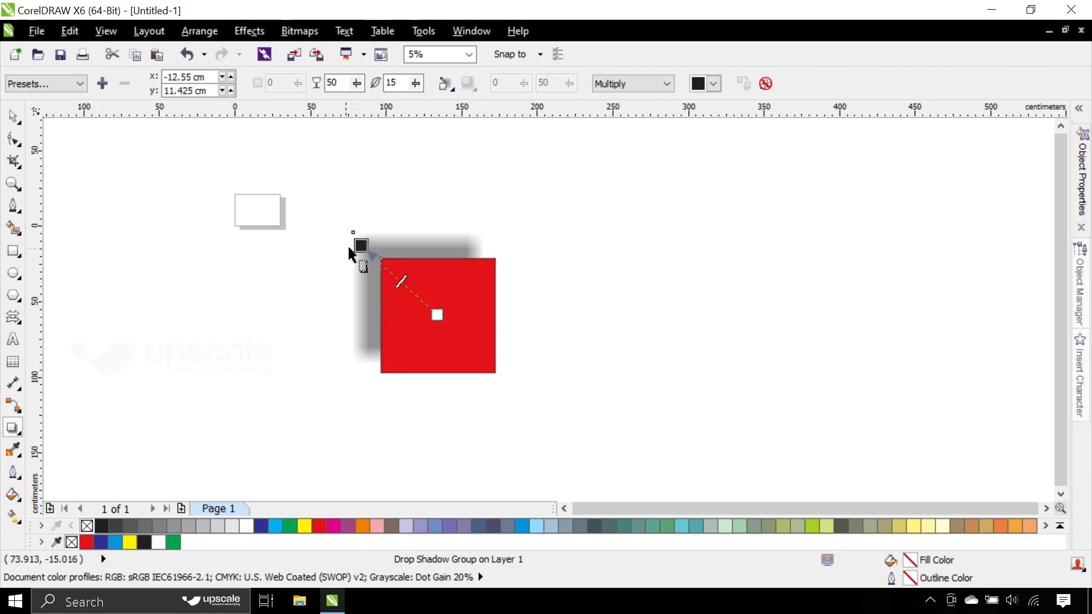
# Apply the Flat Top Right preset to the square's drop shadow
pyautogui.click(33, 85)
pyautogui.moveTo(48, 100)
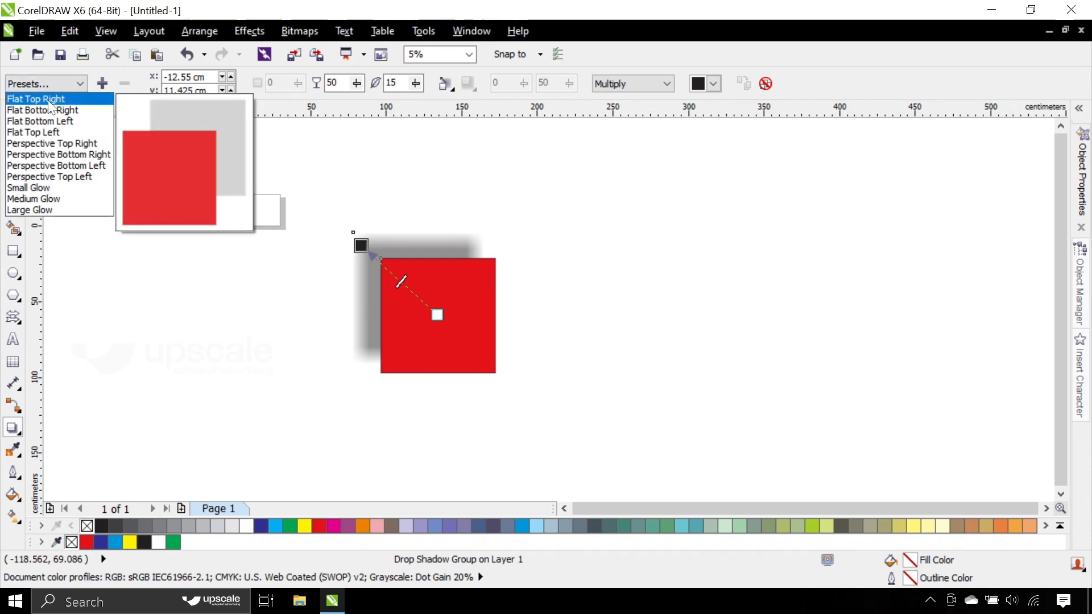
pyautogui.click(48, 99)
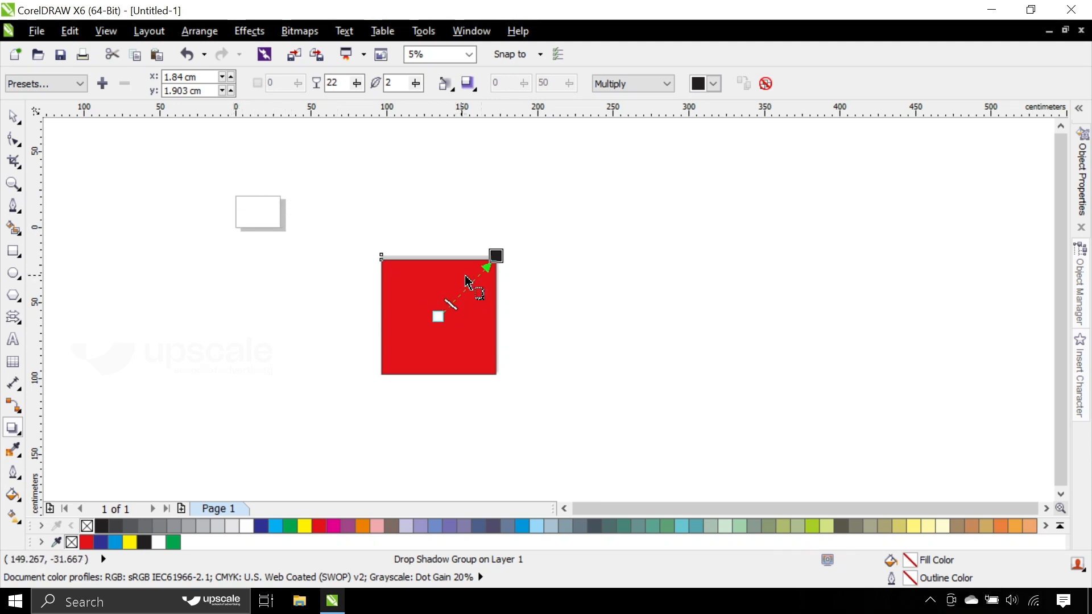
# Undo the drop shadow and earlier edits back to the square's previous position with the orange-to-yellow contoured square beside it
pyautogui.press('ctrl')
pyautogui.hotkey('ctrl', 'z')
pyautogui.hotkey('ctrl', 'z')
pyautogui.hotkey('ctrl', 'z')
pyautogui.hotkey('ctrl', 'z')
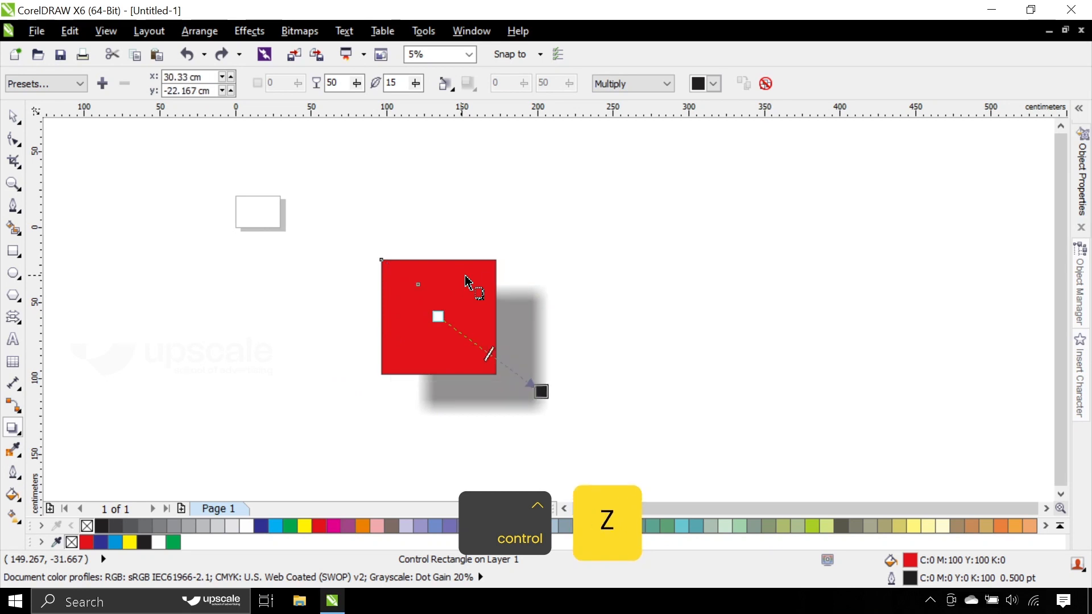
pyautogui.hotkey('ctrl', 'z')
pyautogui.hotkey('ctrl', 'z')
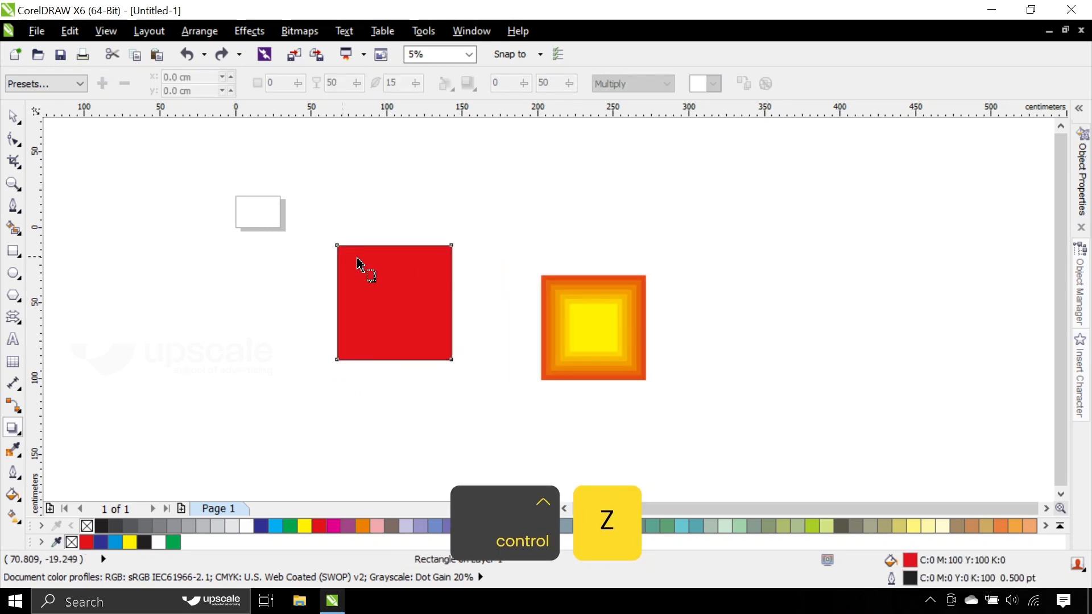
pyautogui.click(13, 116)
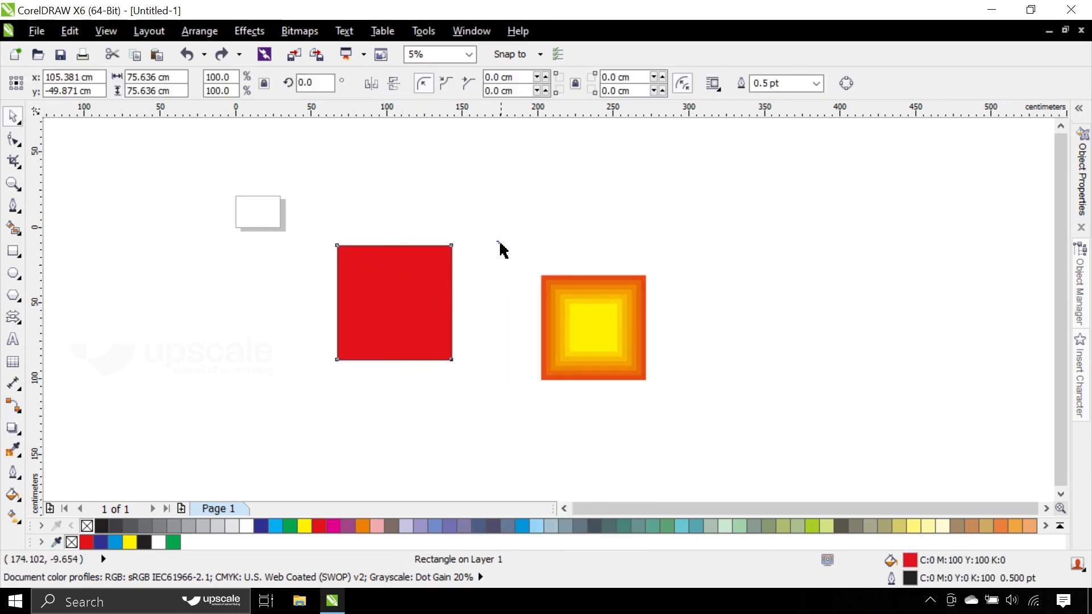
# Delete the orange-to-yellow contoured square beside the red square
pyautogui.moveTo(500, 250); pyautogui.dragTo(703, 408)
pyautogui.press('Delete')
pyautogui.scroll(-1, 436, 305)
pyautogui.scroll(1, 389, 268)
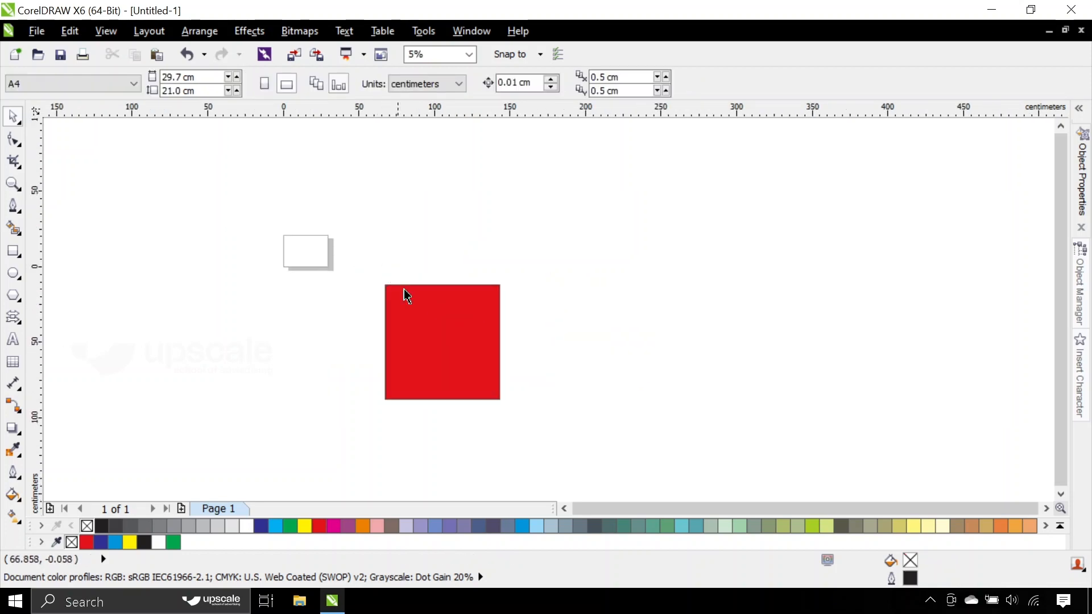
# Move the red square onto the page and scale it down proportionally to about 5.33 cm per side
pyautogui.moveTo(441, 343); pyautogui.dragTo(326, 273)
pyautogui.scroll(1, 338, 236)
pyautogui.moveTo(440, 193); pyautogui.dragTo(241, 389)
pyautogui.press('n')
pyautogui.moveTo(271, 273); pyautogui.dragTo(278, 263)
pyautogui.scroll(3, 278, 263)
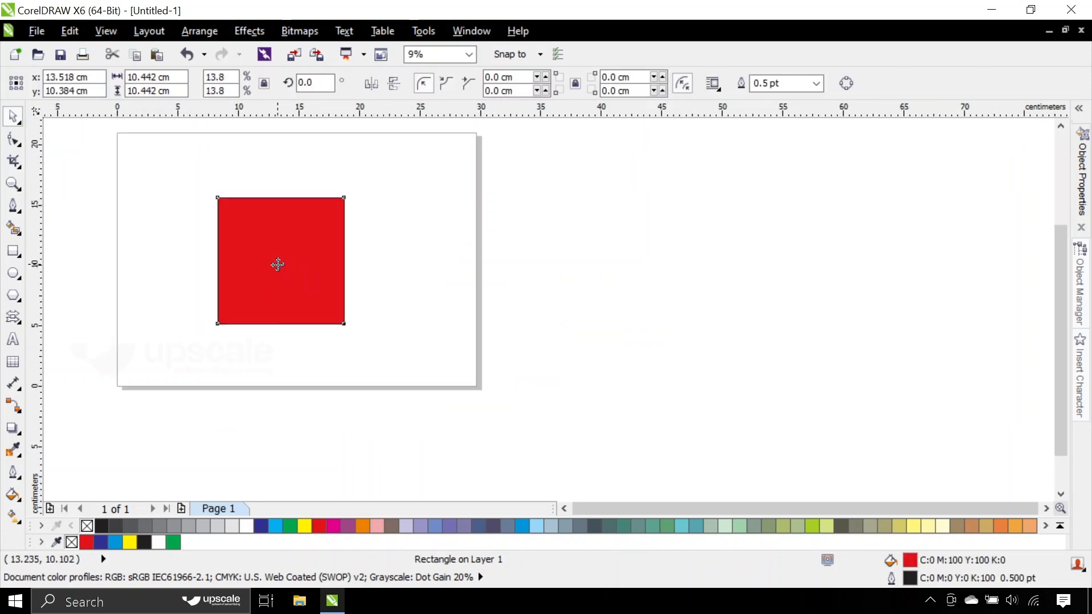
pyautogui.scroll(-2, 340, 277)
pyautogui.scroll(2, 269, 241)
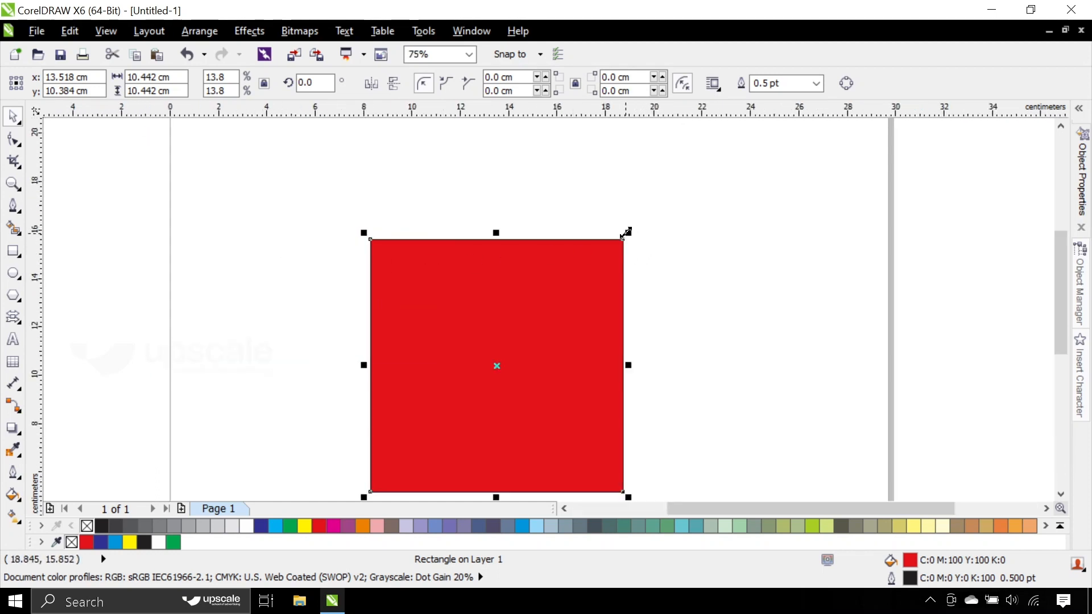
pyautogui.moveTo(625, 232); pyautogui.dragTo(501, 362)
pyautogui.scroll(-2, 478, 326)
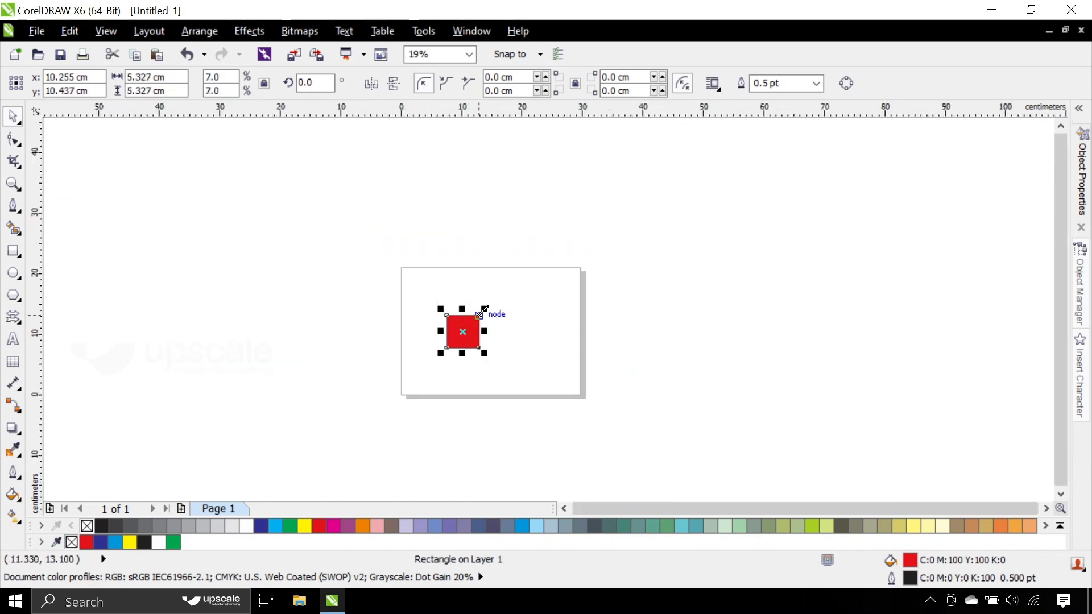
pyautogui.scroll(-3, 501, 288)
pyautogui.click(721, 343)
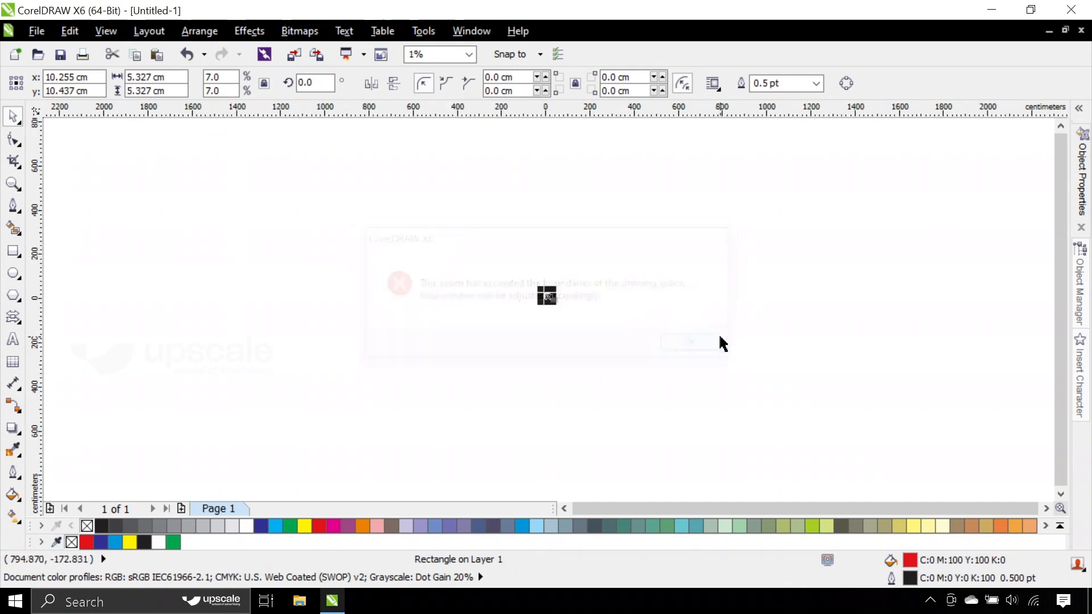
pyautogui.rightClick(659, 282)
pyautogui.click(675, 232)
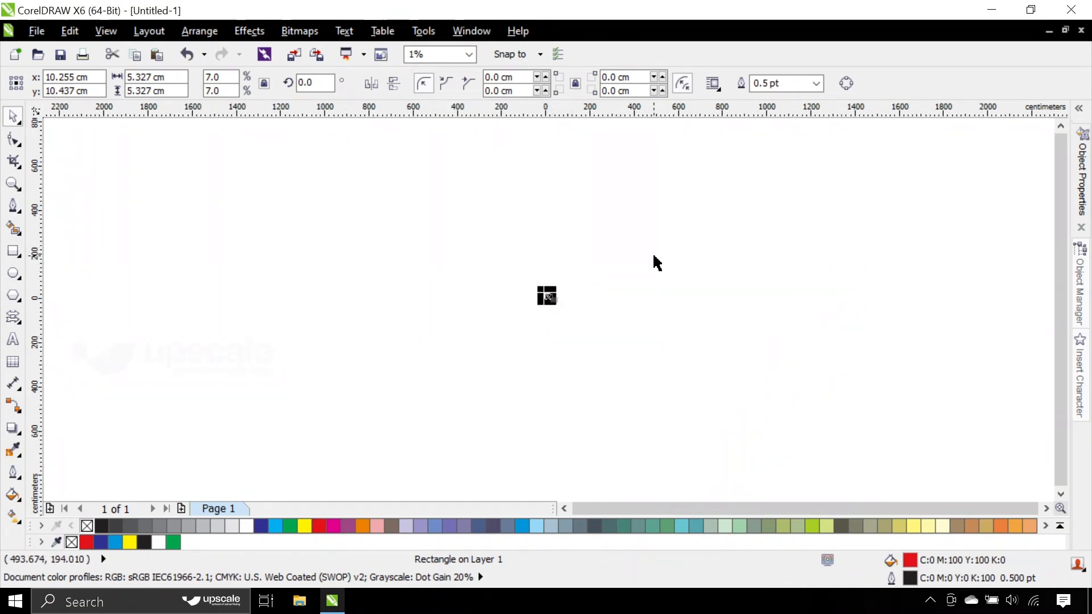
pyautogui.scroll(2, 550, 292)
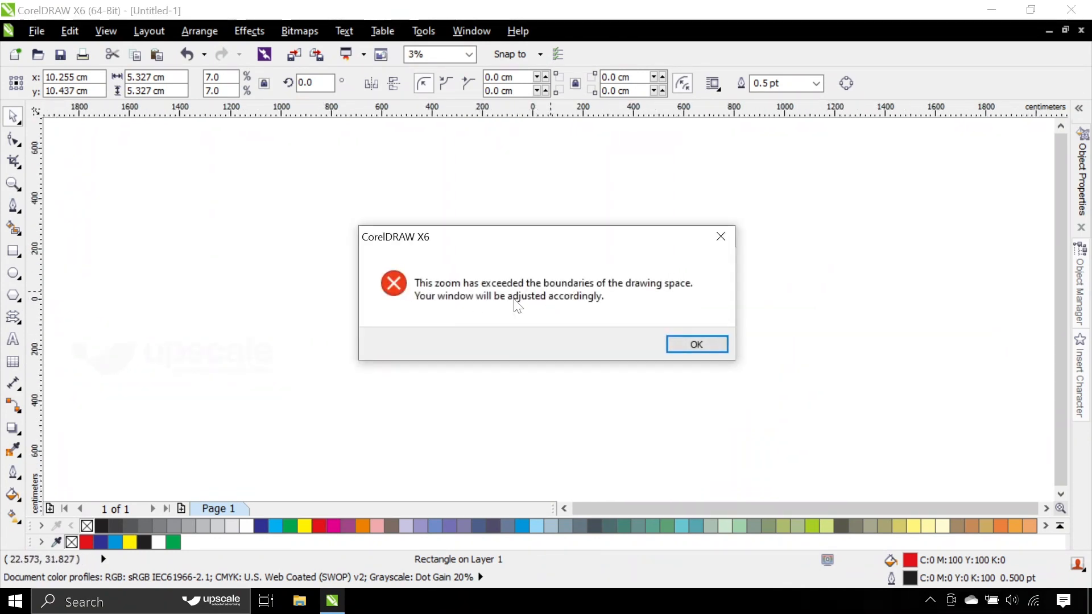
pyautogui.moveTo(549, 239); pyautogui.dragTo(886, 240)
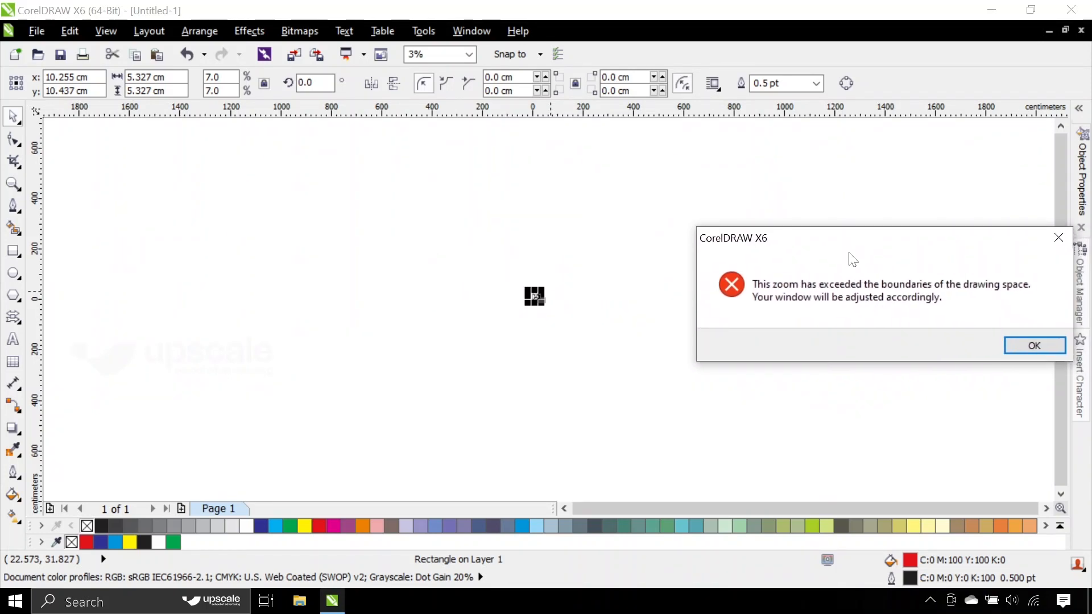
pyautogui.click(1026, 347)
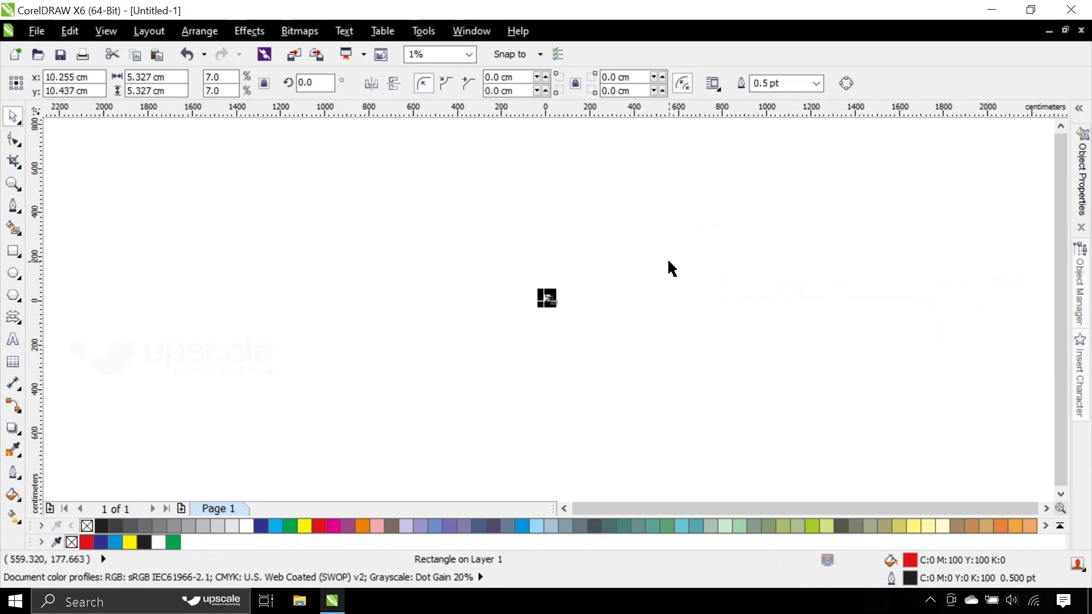
pyautogui.scroll(6, 593, 279)
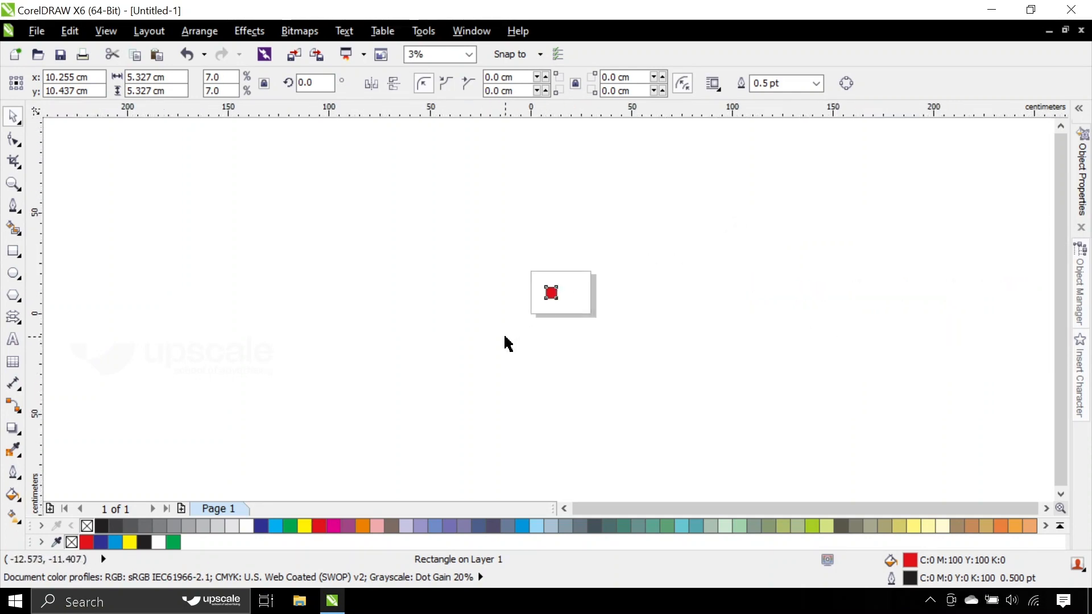
pyautogui.scroll(1, 596, 242)
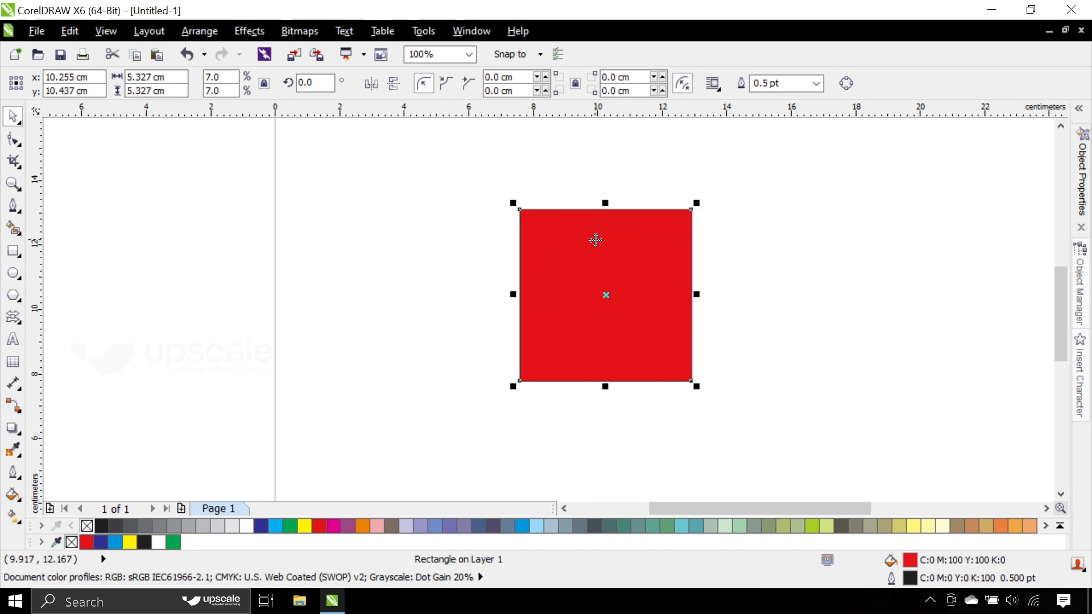
# Shift the red square slightly left and add a drop shadow toward its upper right, offset about x 1.65 cm, y 1.51 cm
pyautogui.moveTo(596, 240); pyautogui.dragTo(543, 229)
pyautogui.click(12, 438)
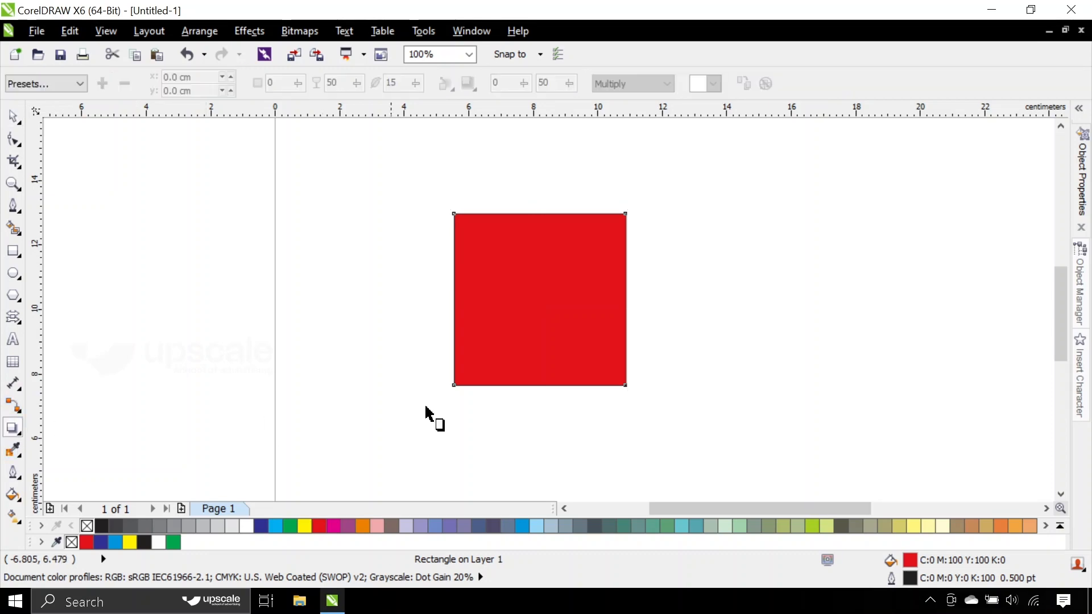
pyautogui.moveTo(539, 299); pyautogui.dragTo(696, 393)
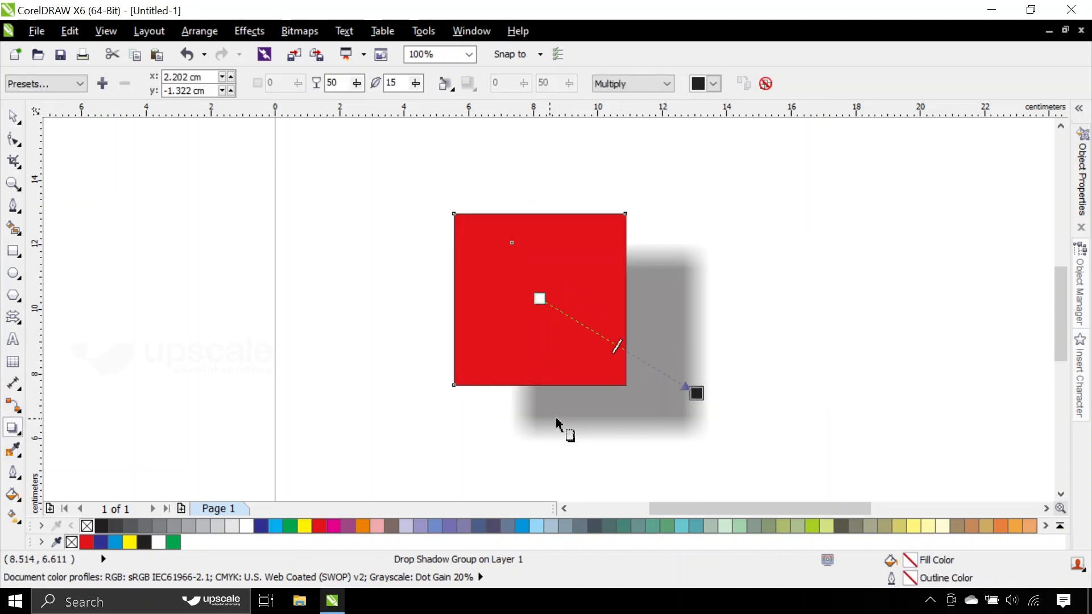
pyautogui.moveTo(696, 392); pyautogui.dragTo(679, 171)
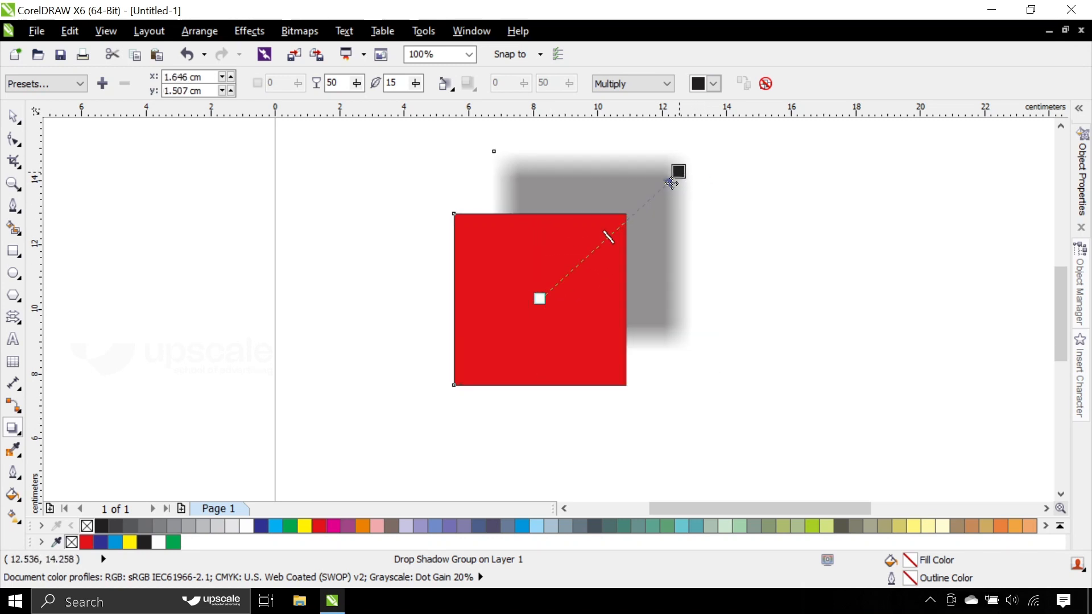
# Apply the Flat Top Right, Flat Bottom Right and Flat Top Left presets to the drop shadow in turn
pyautogui.click(45, 83)
pyautogui.click(57, 100)
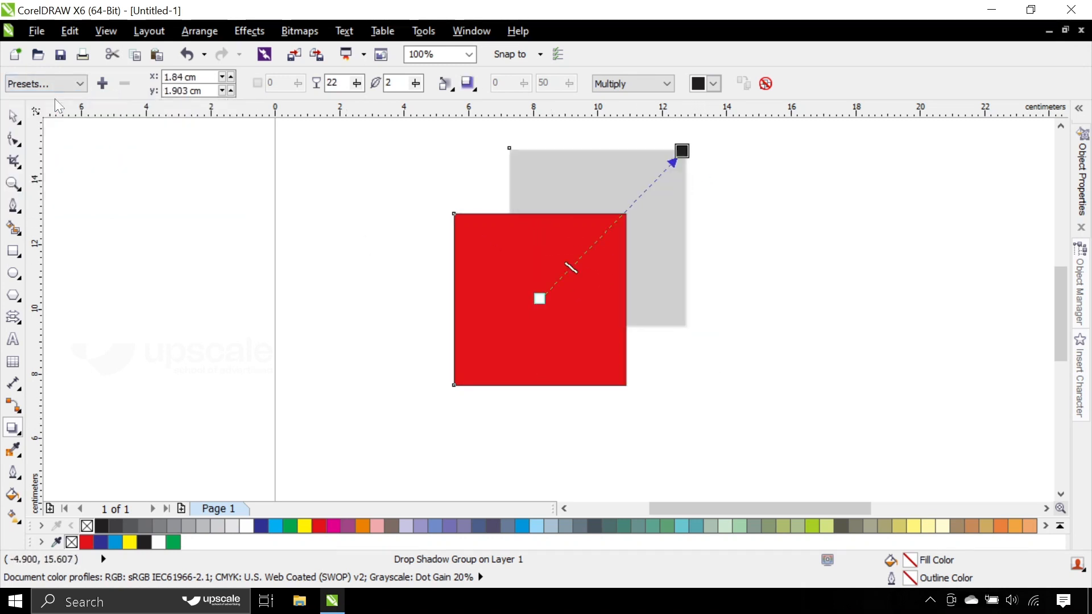
pyautogui.click(64, 80)
pyautogui.click(63, 107)
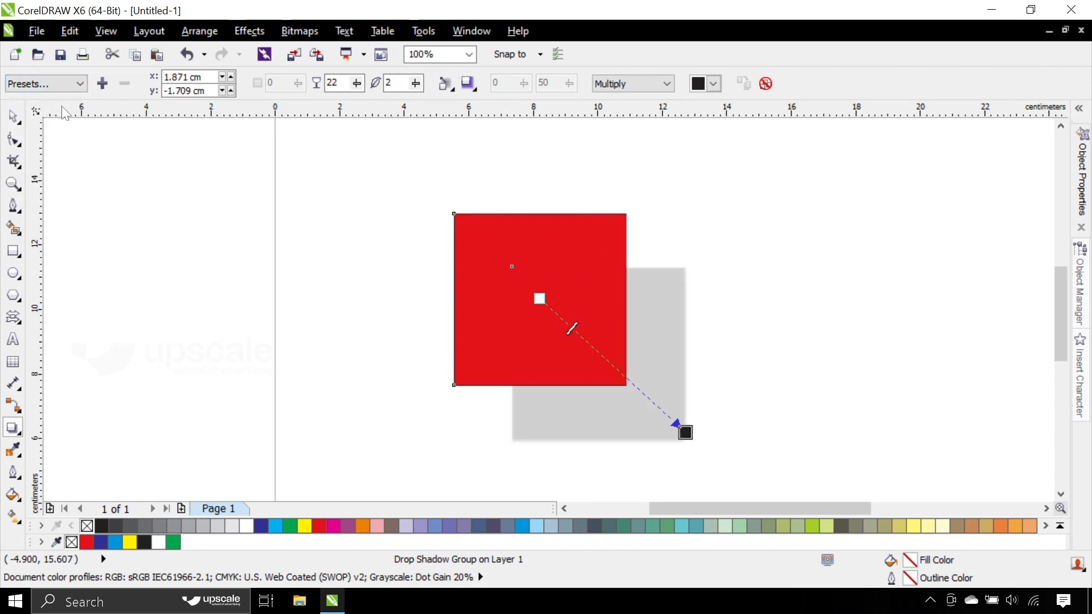
pyautogui.click(51, 84)
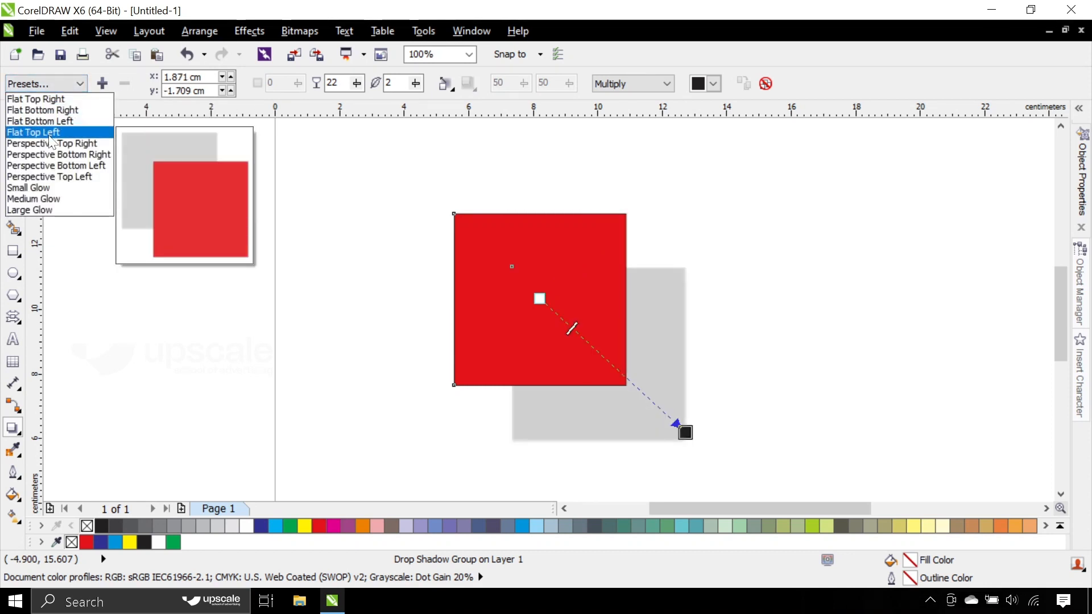
pyautogui.click(54, 117)
# Apply the Perspective Bottom Right preset to the drop shadow and swing it up to the square's right at an angle of about 24 degrees
pyautogui.click(46, 83)
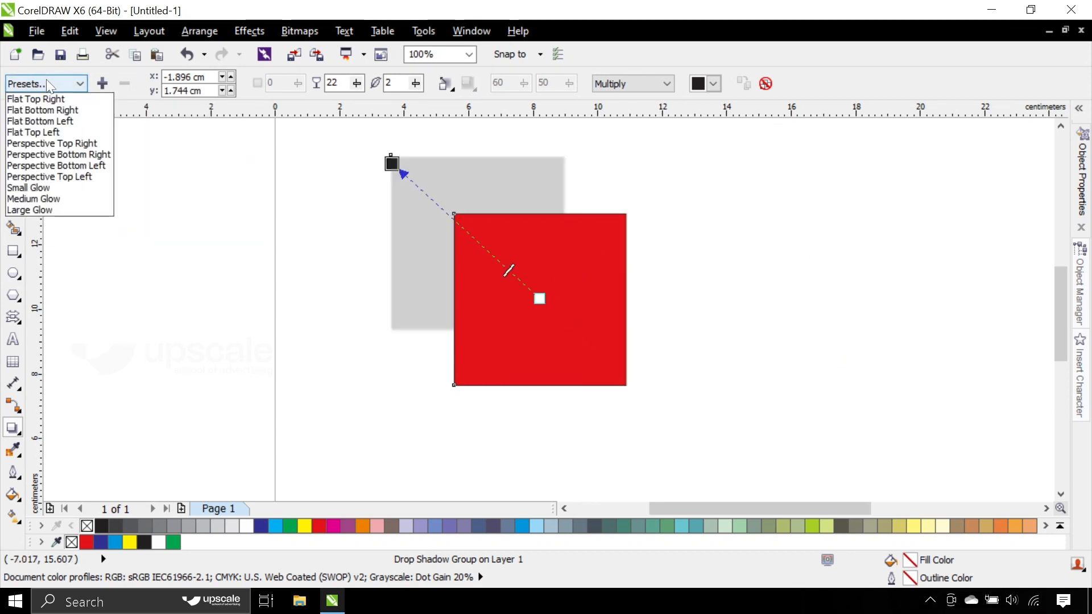
pyautogui.click(61, 159)
pyautogui.scroll(-1, 584, 421)
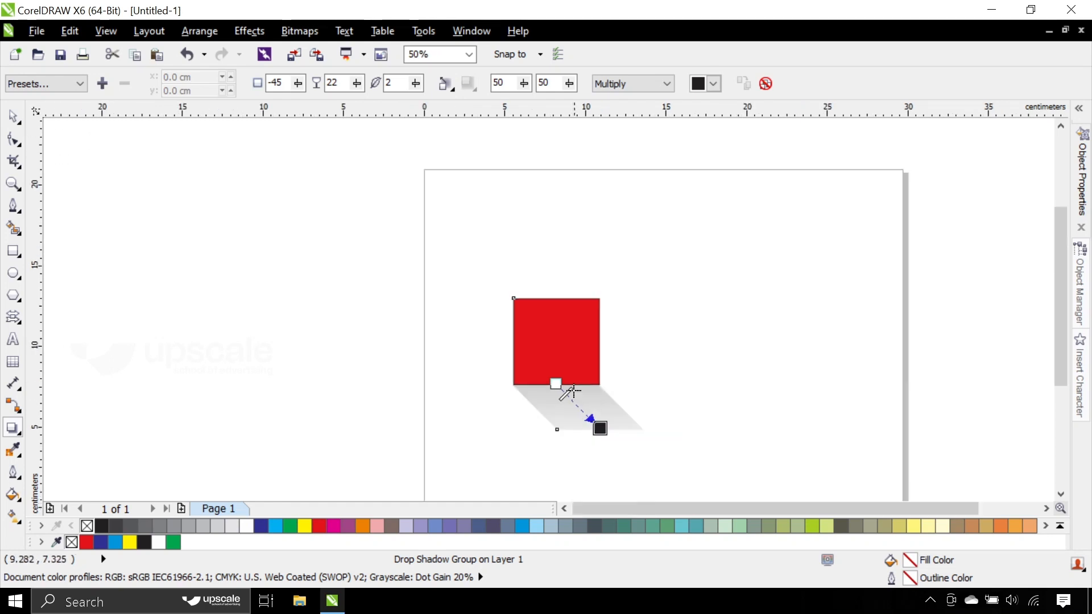
pyautogui.scroll(2, 586, 427)
pyautogui.scroll(-1, 584, 426)
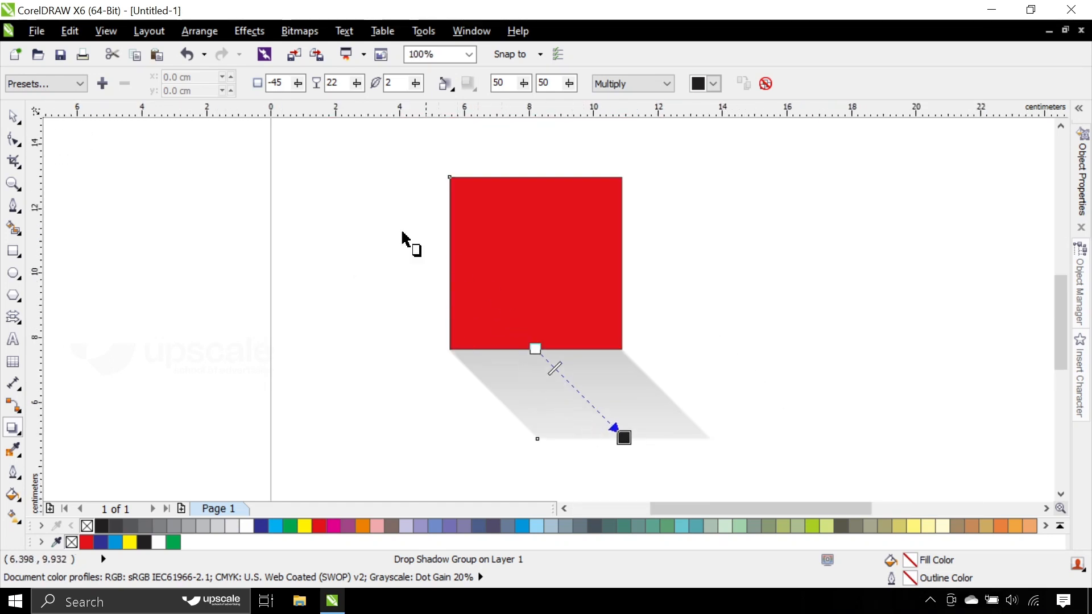
pyautogui.moveTo(621, 433); pyautogui.dragTo(671, 289)
# Apply the Small Glow preset to the red square's drop shadow
pyautogui.click(45, 84)
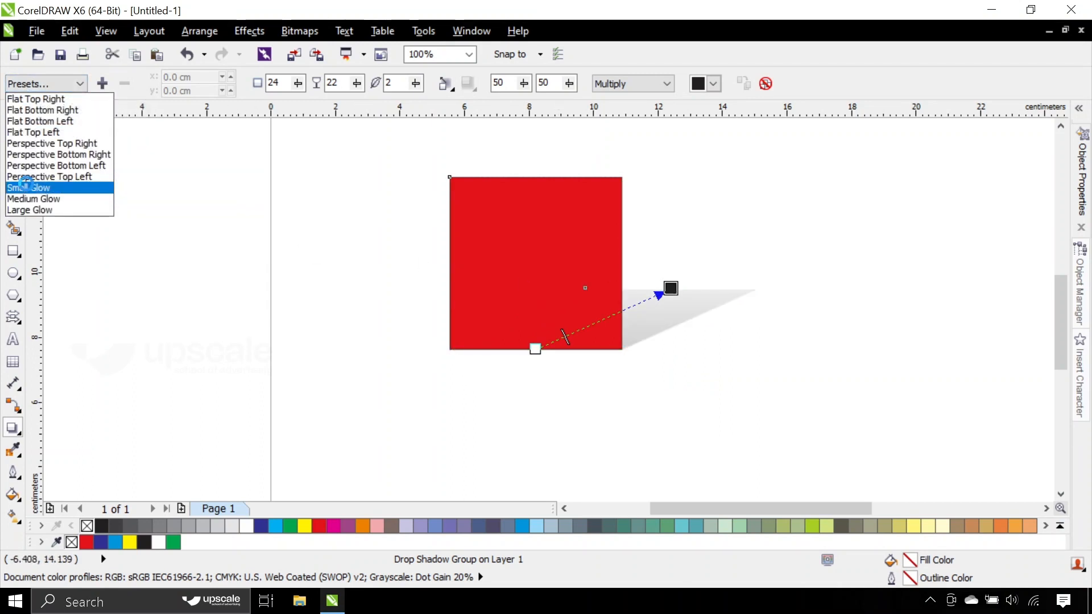
pyautogui.click(29, 188)
pyautogui.scroll(2, 571, 205)
pyautogui.scroll(-1, 419, 183)
pyautogui.scroll(2, 361, 163)
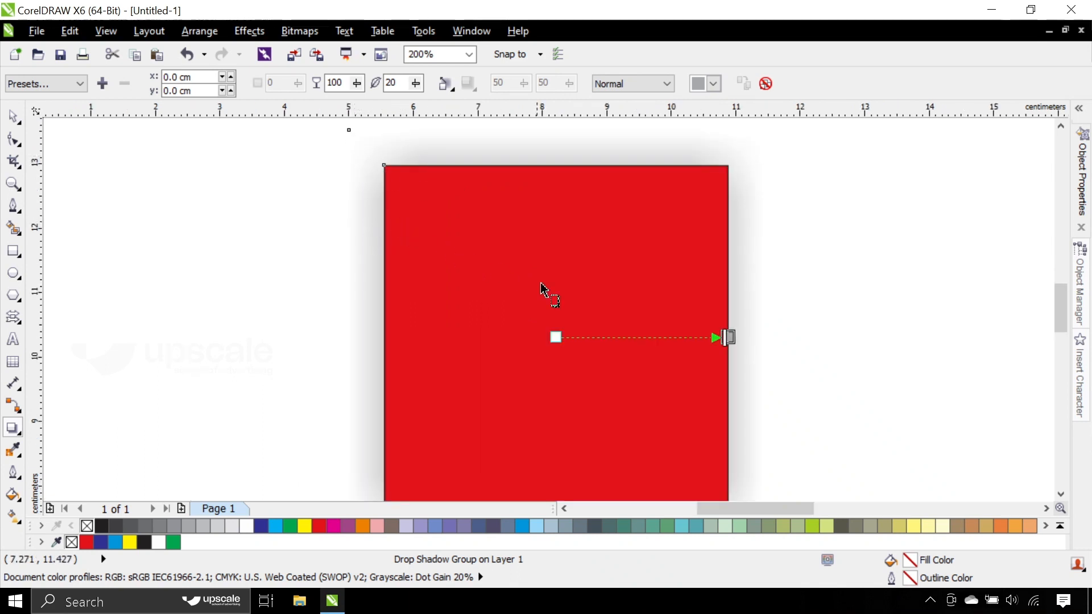
# Offset the glow shadow about 1.28 cm to the square's right and set its opacity to about 78
pyautogui.moveTo(724, 337); pyautogui.dragTo(636, 338)
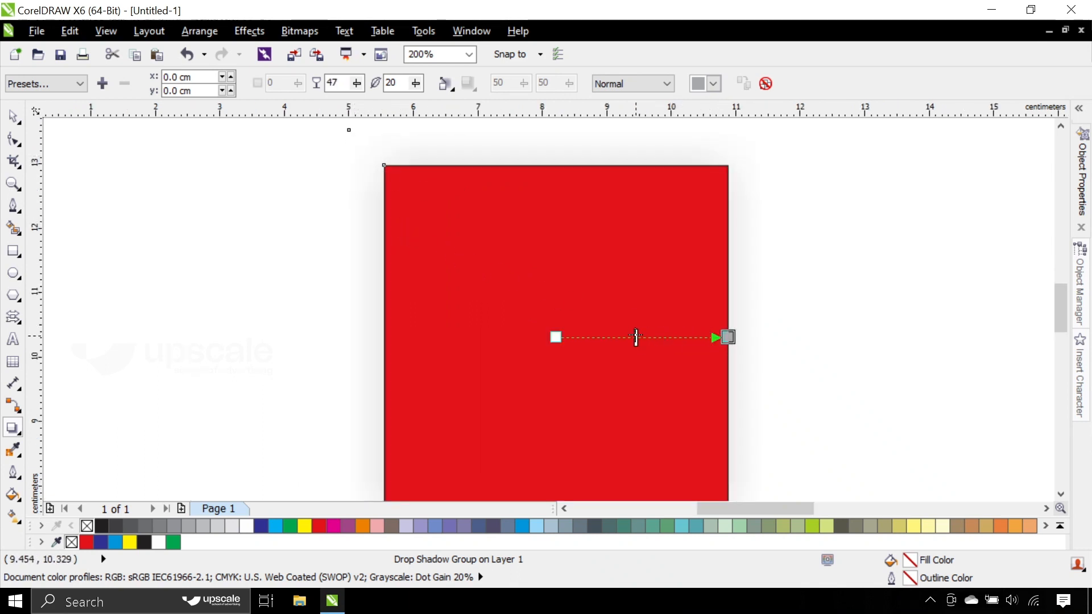
pyautogui.moveTo(730, 337); pyautogui.dragTo(810, 336)
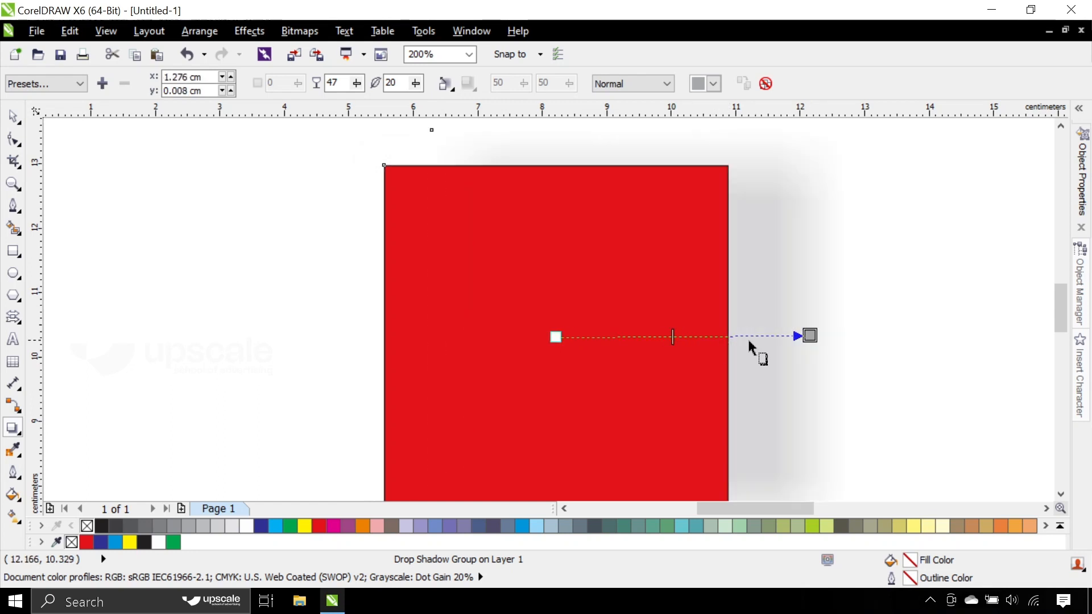
pyautogui.moveTo(738, 338); pyautogui.dragTo(750, 337)
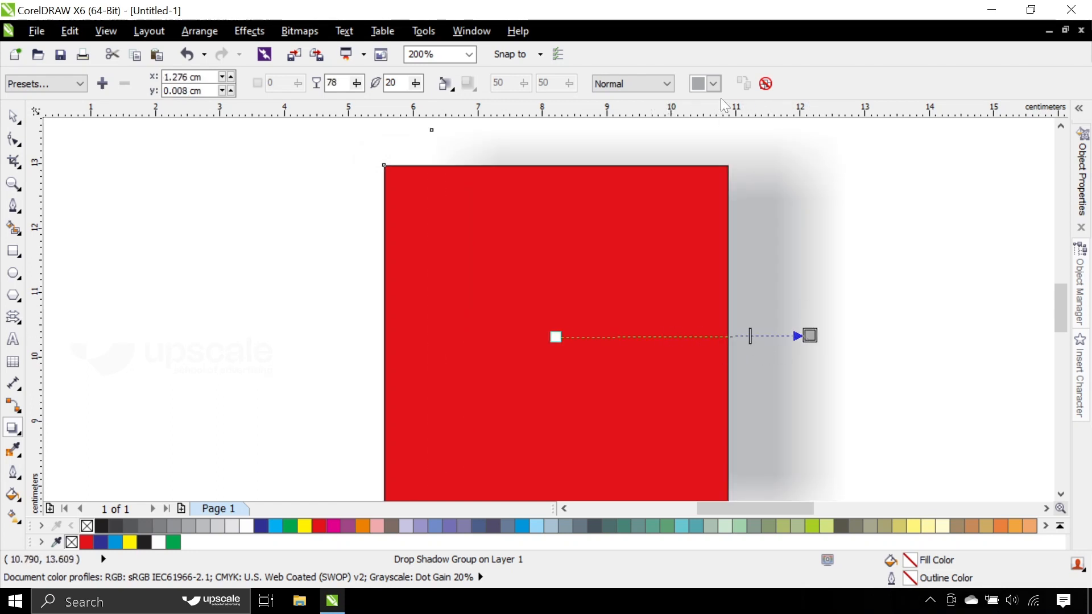
# Change the drop shadow's colour to green
pyautogui.click(713, 84)
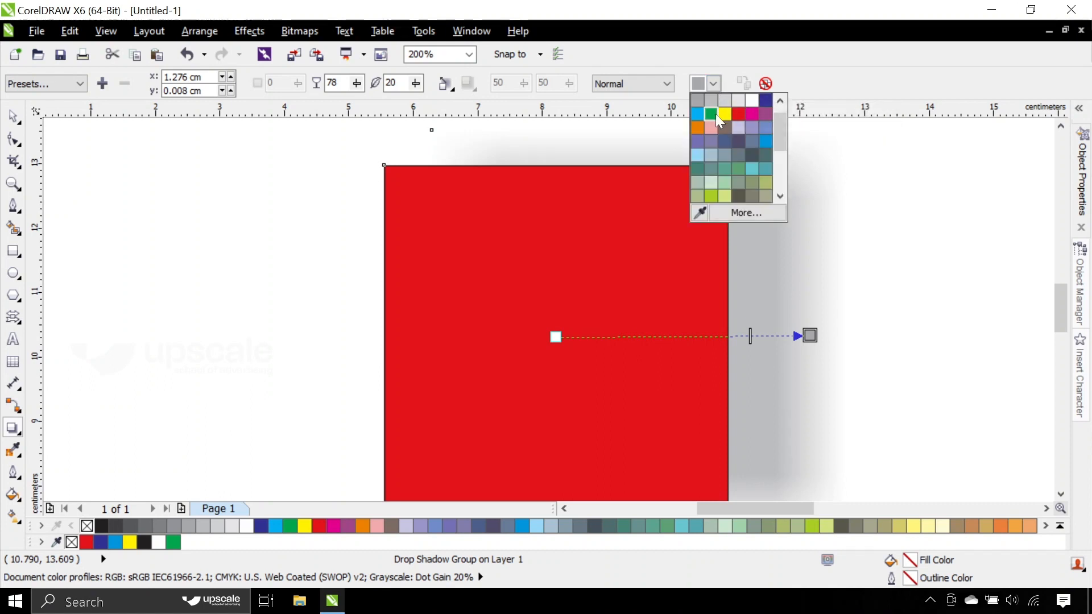
pyautogui.click(715, 113)
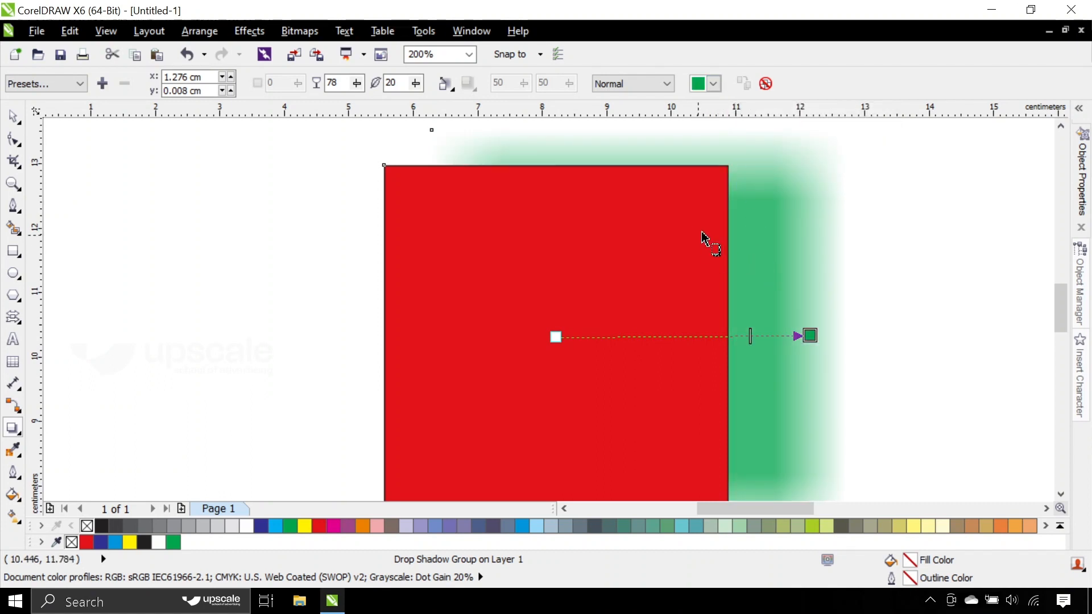
pyautogui.click(713, 83)
pyautogui.click(713, 84)
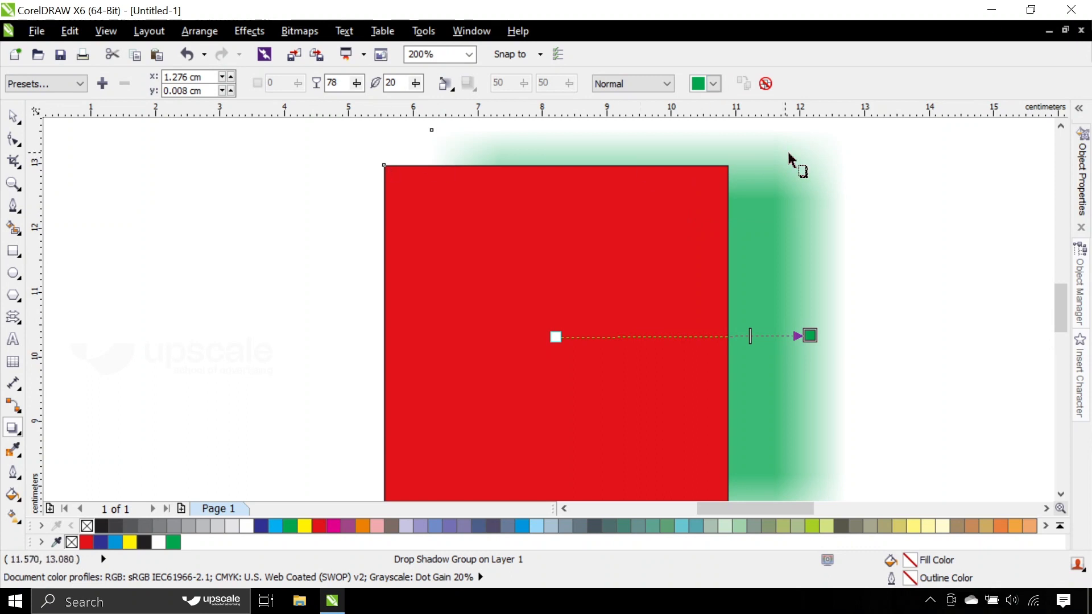
# Try the Multiply, If Darker and Saturation merge modes on the green shadow, and return it to Normal
pyautogui.click(643, 83)
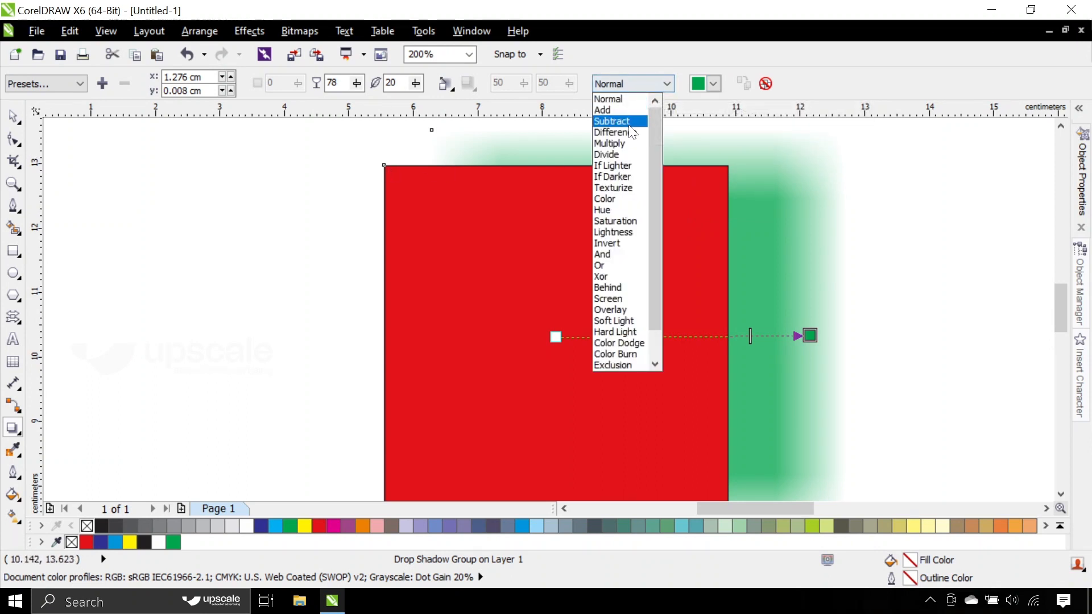
pyautogui.click(626, 143)
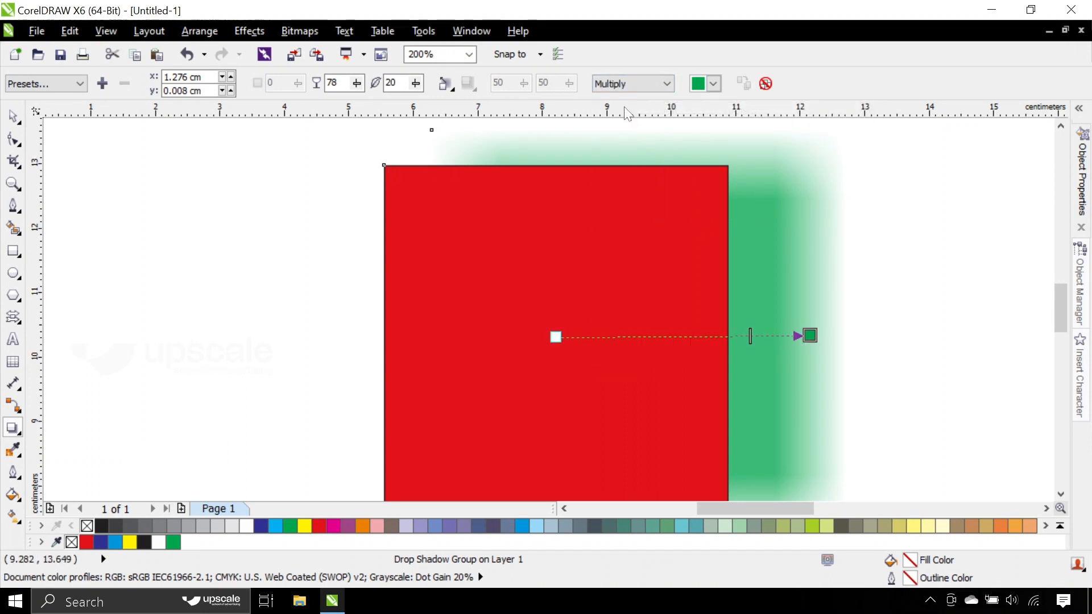
pyautogui.click(625, 83)
pyautogui.click(605, 176)
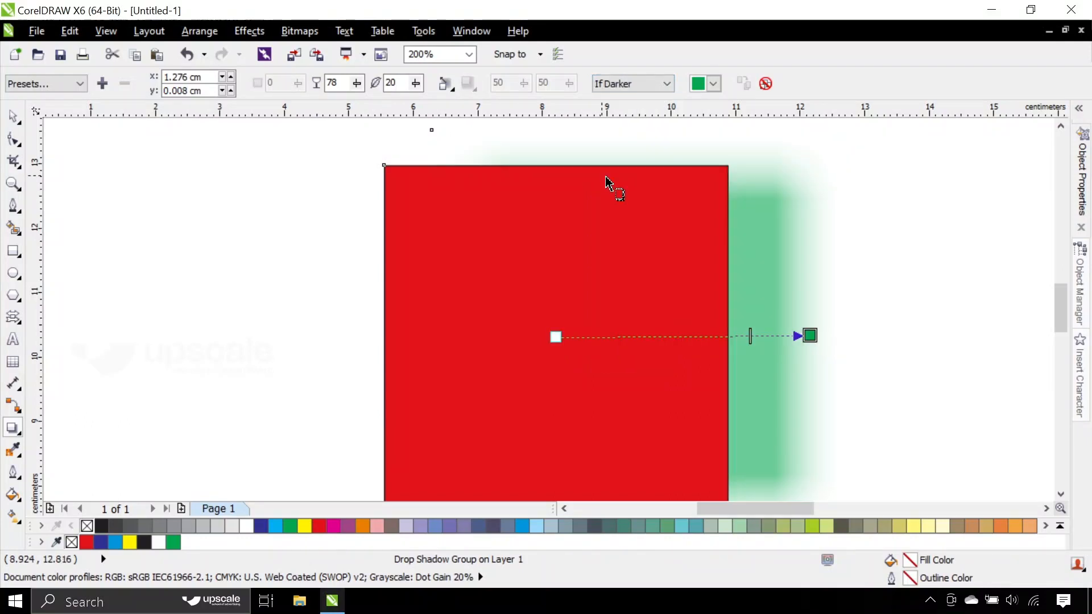
pyautogui.click(626, 84)
pyautogui.click(622, 221)
pyautogui.click(651, 86)
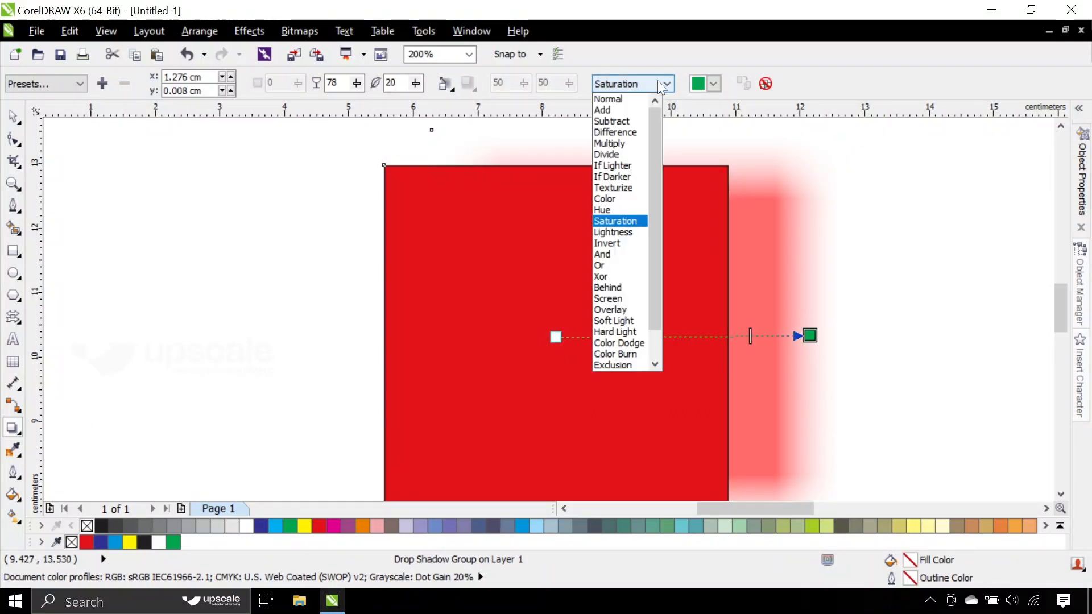
pyautogui.click(631, 103)
# Set the drop shadow's colour to black
pyautogui.click(714, 84)
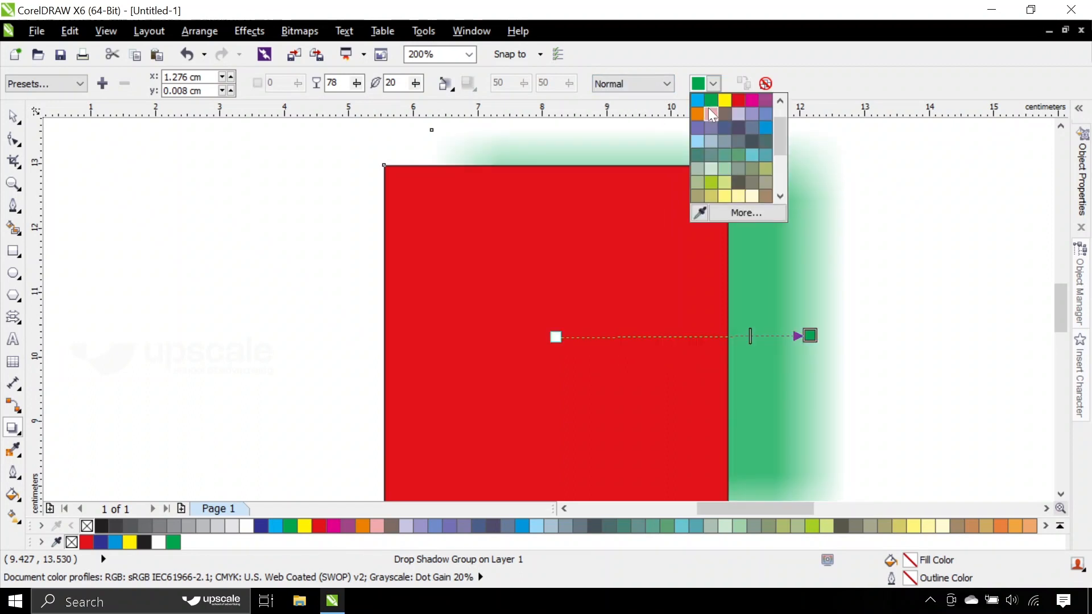
pyautogui.scroll(3, 779, 145)
pyautogui.click(700, 98)
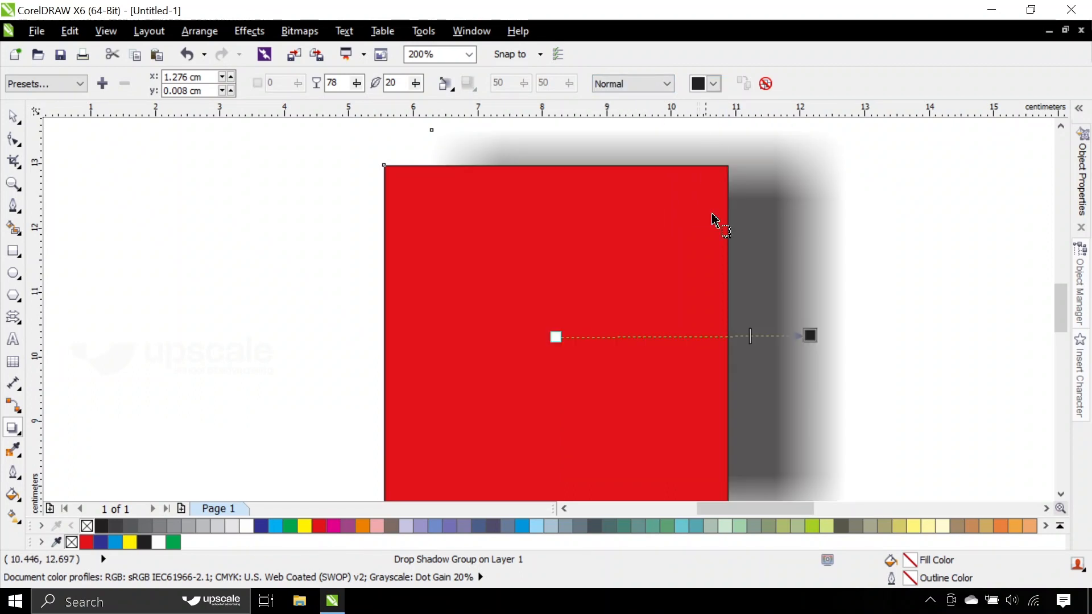
pyautogui.scroll(-2, 750, 242)
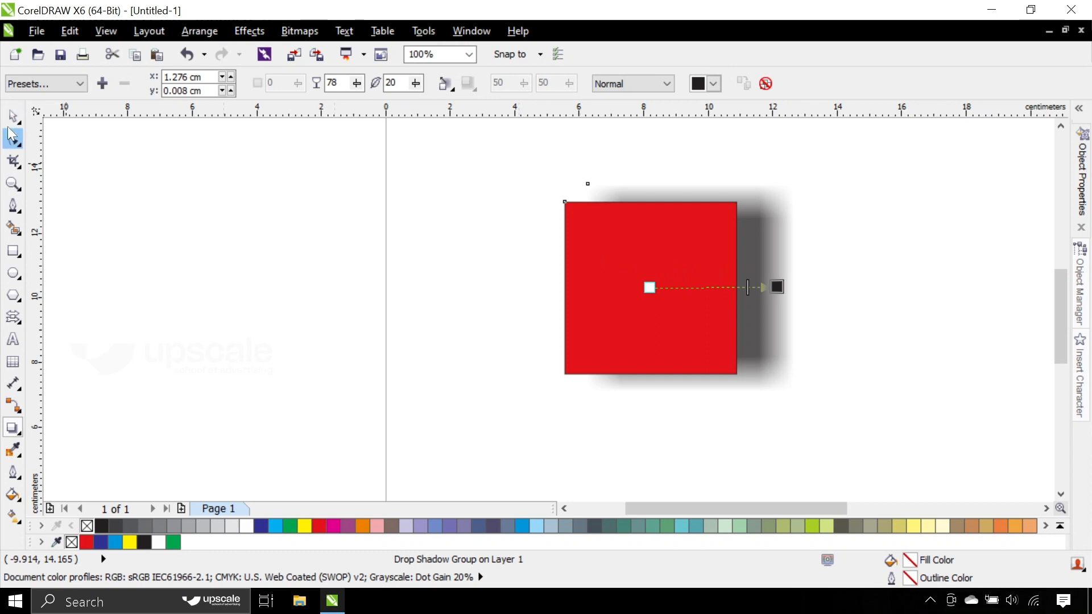
# Move the red square together with its shadow, ending with its centre at about X 7.3 cm, Y 9.8 cm
pyautogui.click(13, 116)
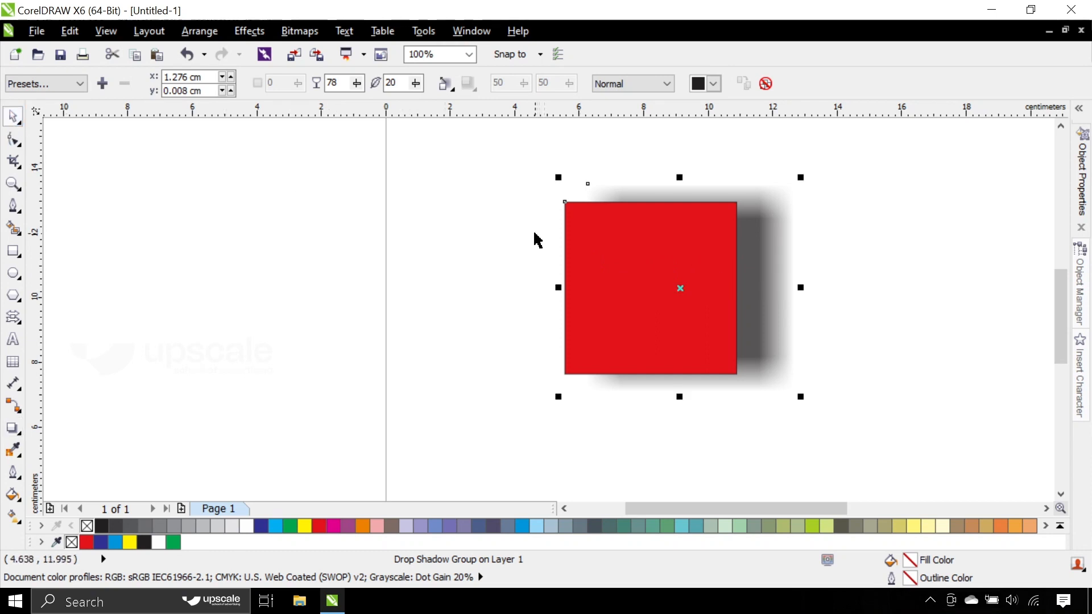
pyautogui.click(537, 240)
pyautogui.click(694, 264)
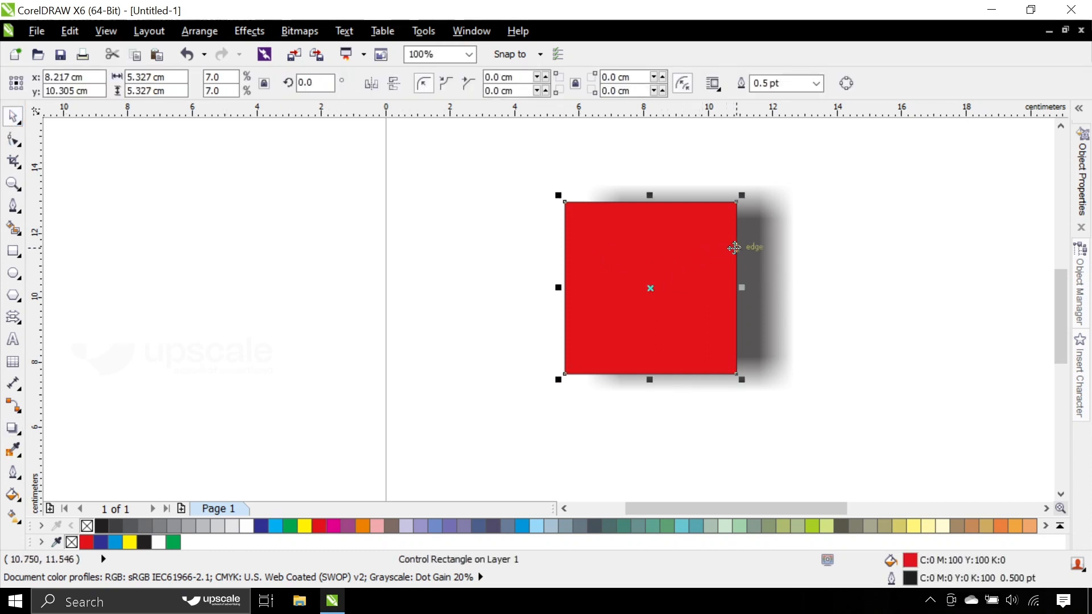
pyautogui.moveTo(700, 246); pyautogui.dragTo(589, 271)
pyautogui.click(690, 287)
pyautogui.click(493, 305)
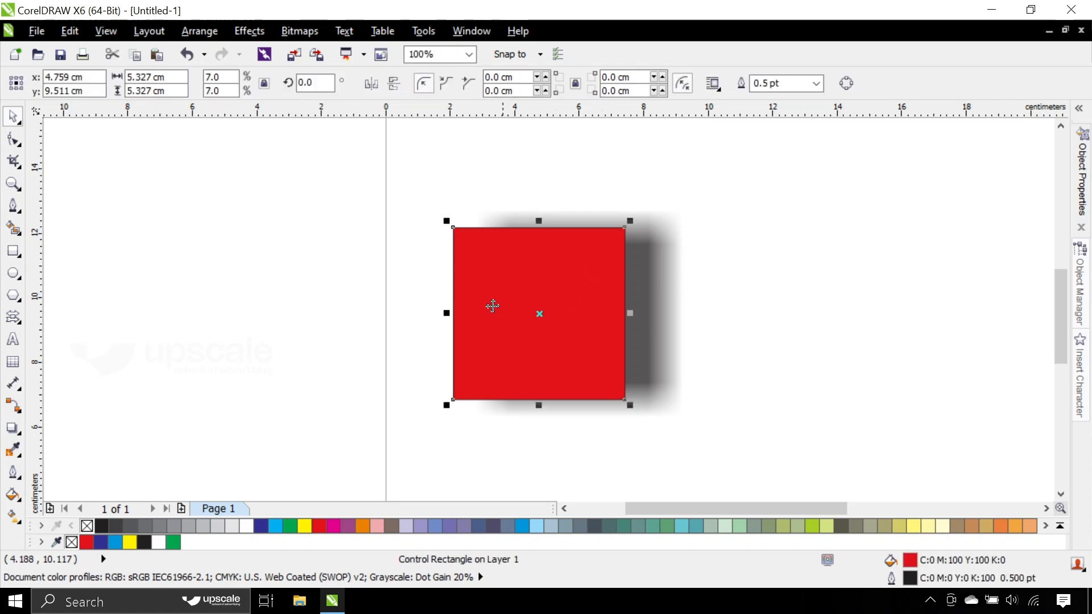
pyautogui.moveTo(493, 304); pyautogui.dragTo(591, 293)
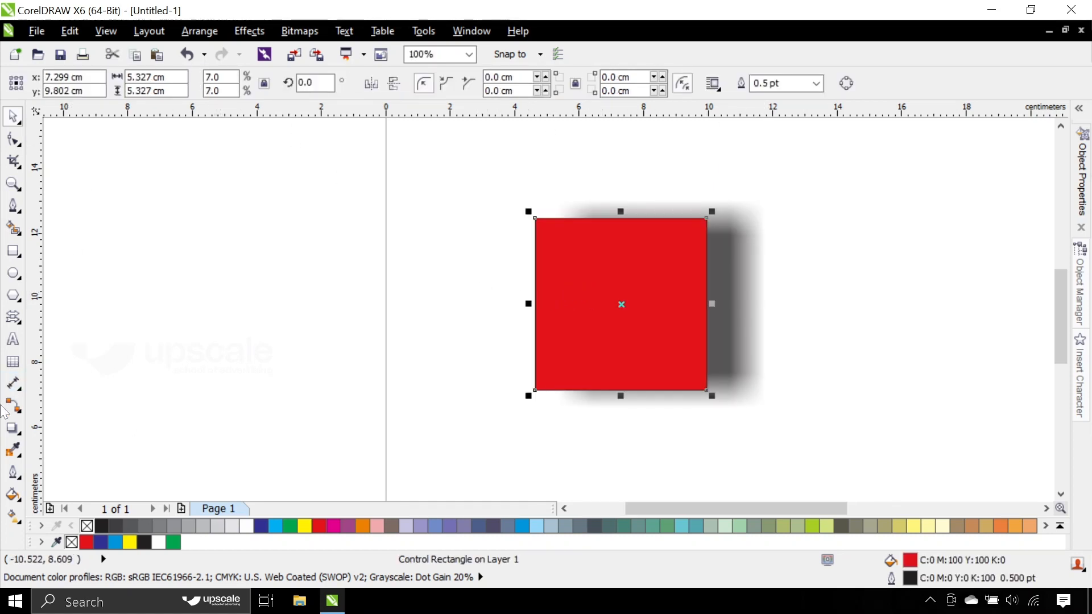
# Try a perspective drop shadow from the square's top edge, and clear the drop shadow from the square
pyautogui.click(13, 428)
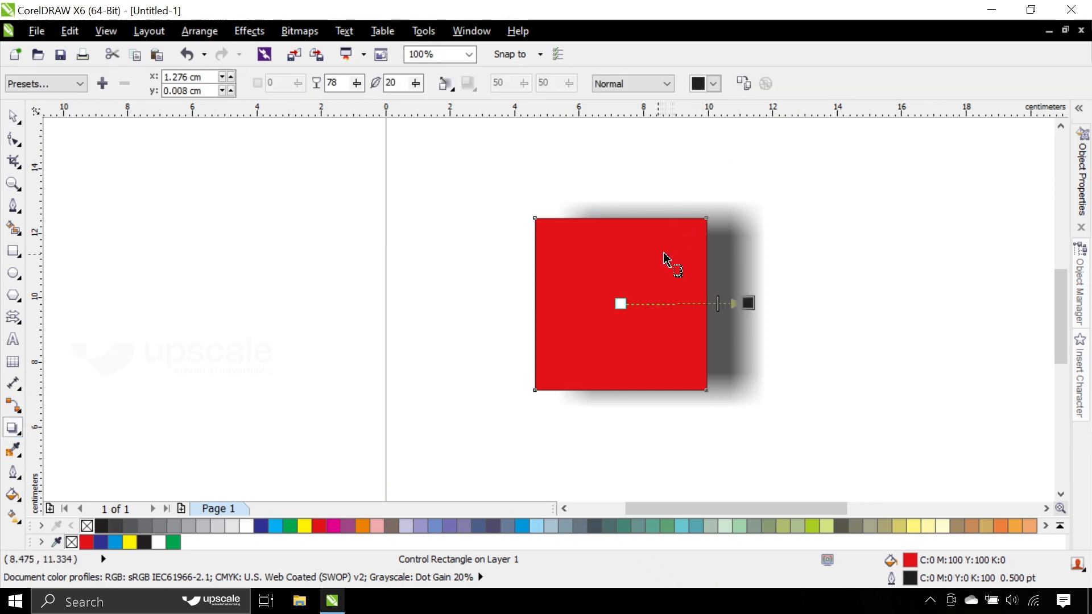
pyautogui.moveTo(621, 218); pyautogui.dragTo(657, 241)
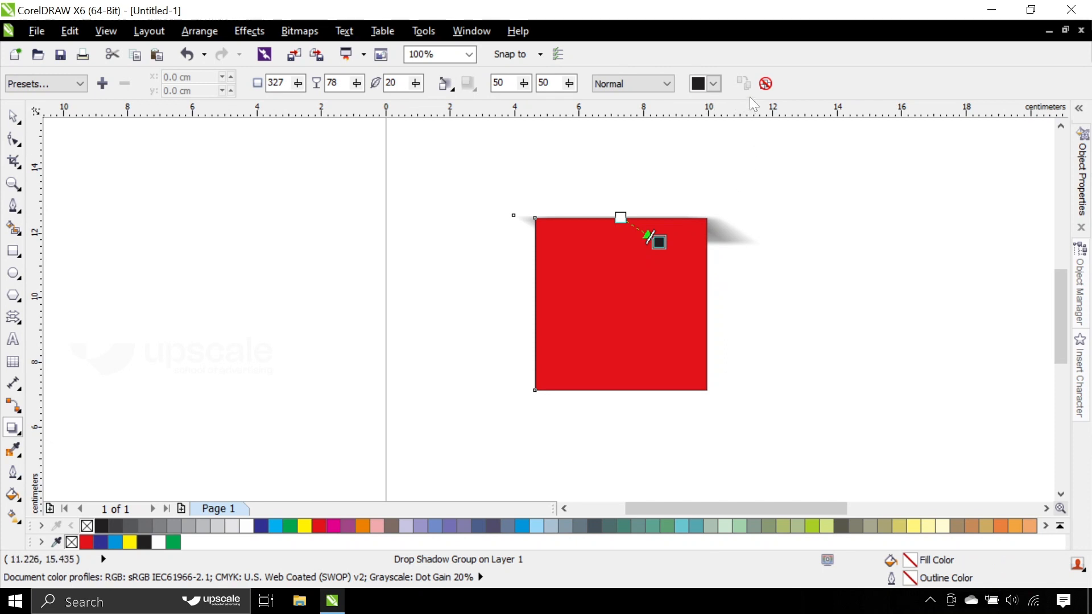
pyautogui.click(766, 84)
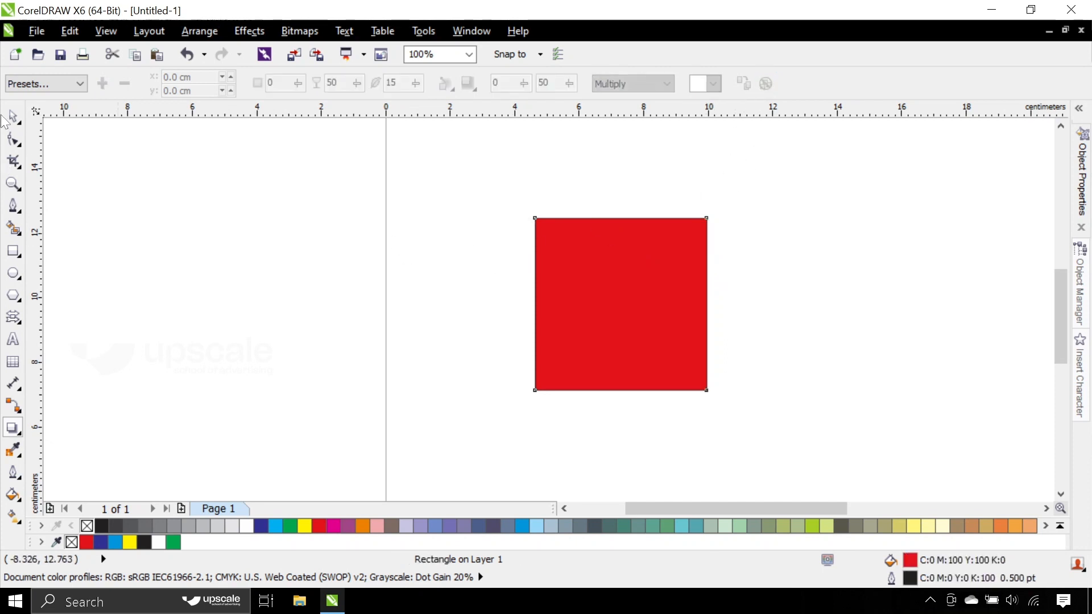
pyautogui.click(16, 116)
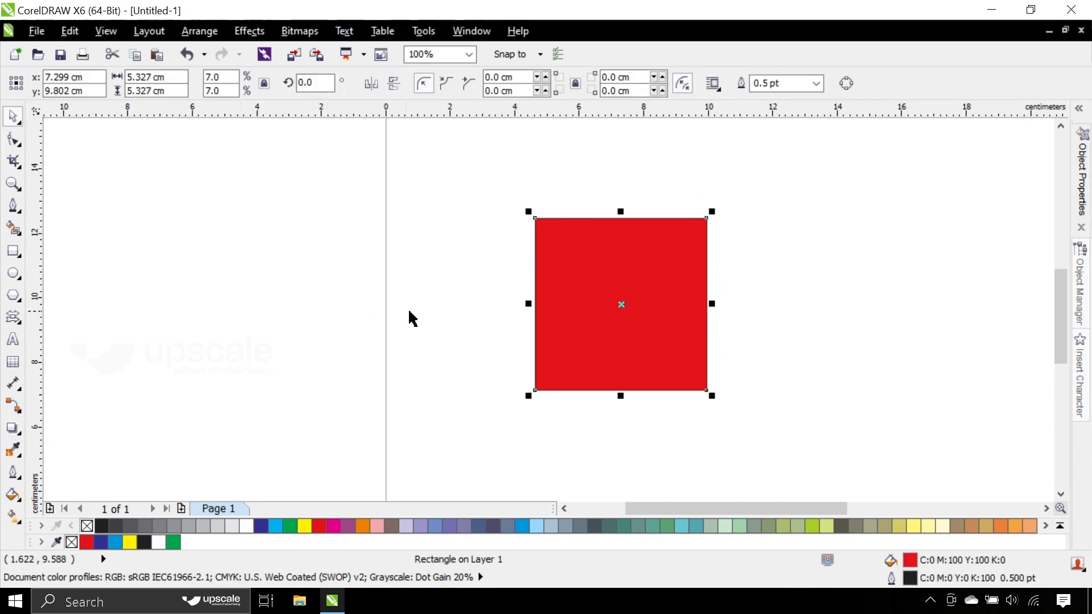
# Apply an unconstrained envelope to the red square, pulling its upper corner nodes outward and arching its top edge upward
pyautogui.click(16, 428)
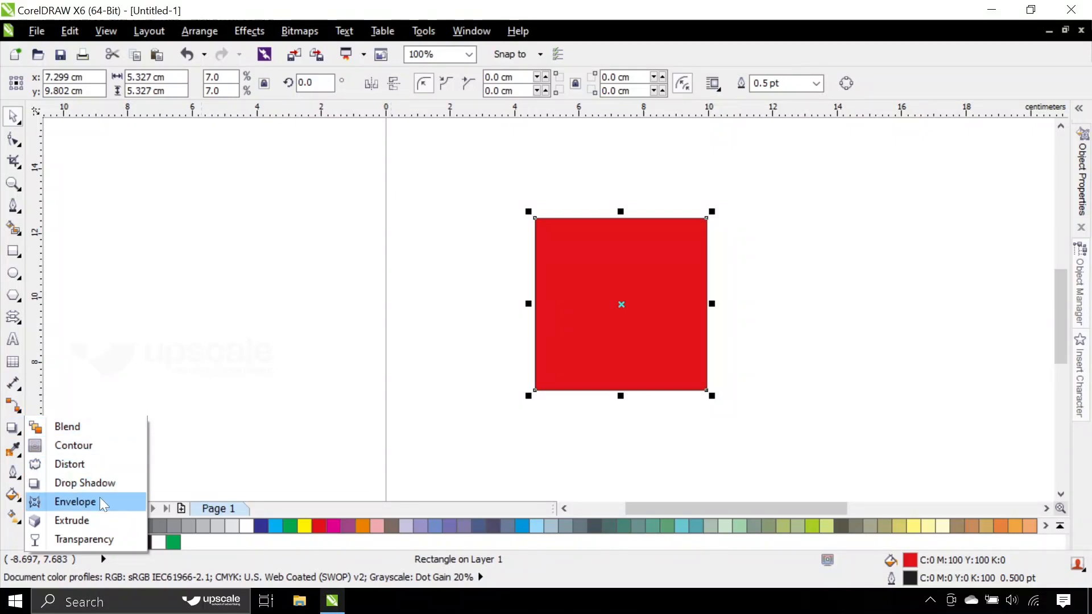
pyautogui.click(53, 501)
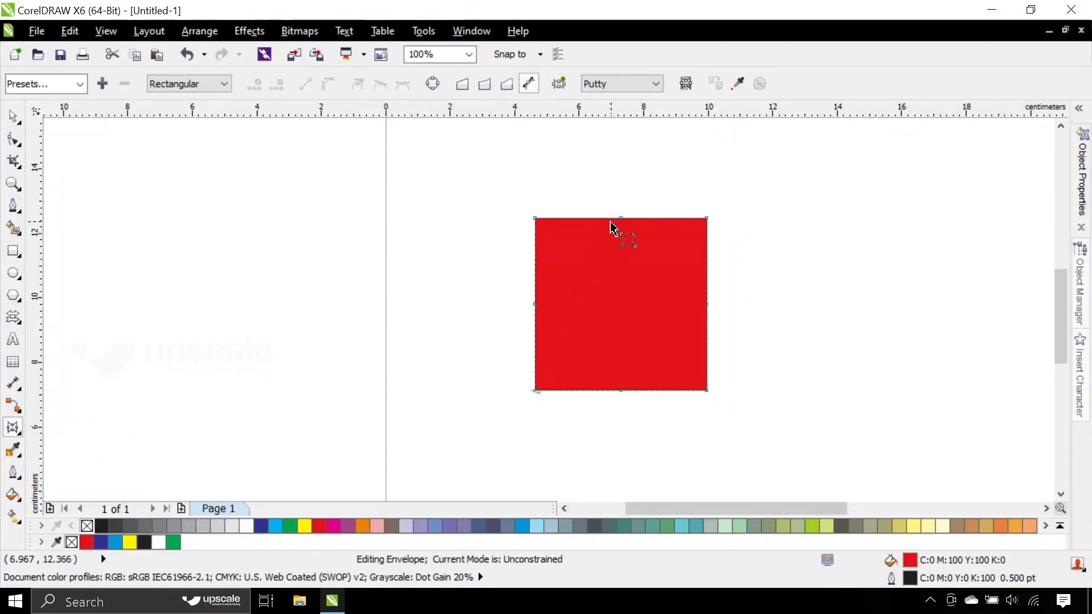
pyautogui.moveTo(621, 222); pyautogui.dragTo(620, 261)
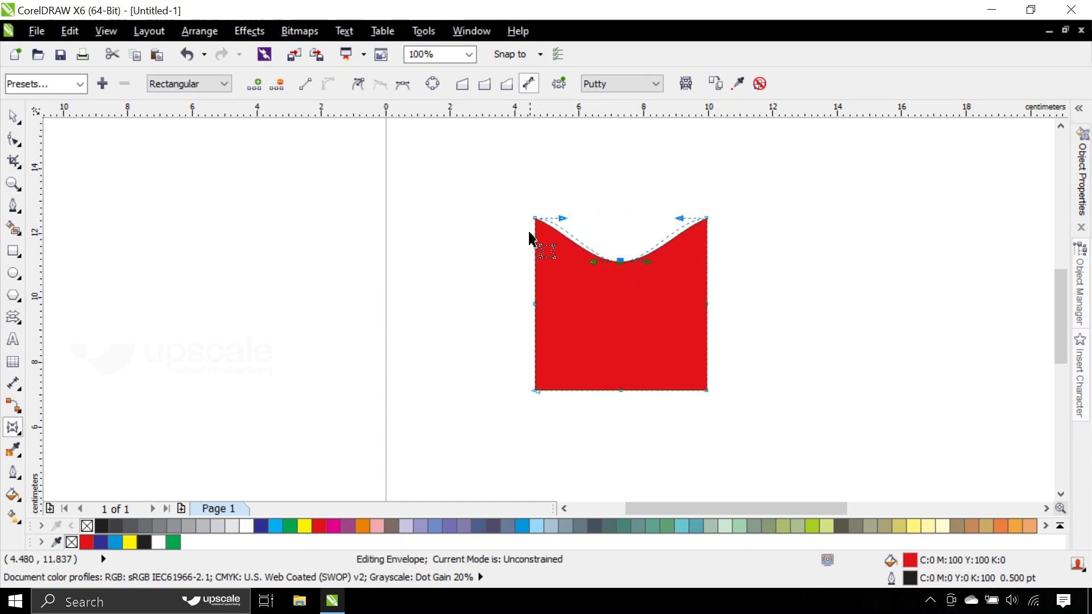
pyautogui.moveTo(535, 219); pyautogui.dragTo(471, 244)
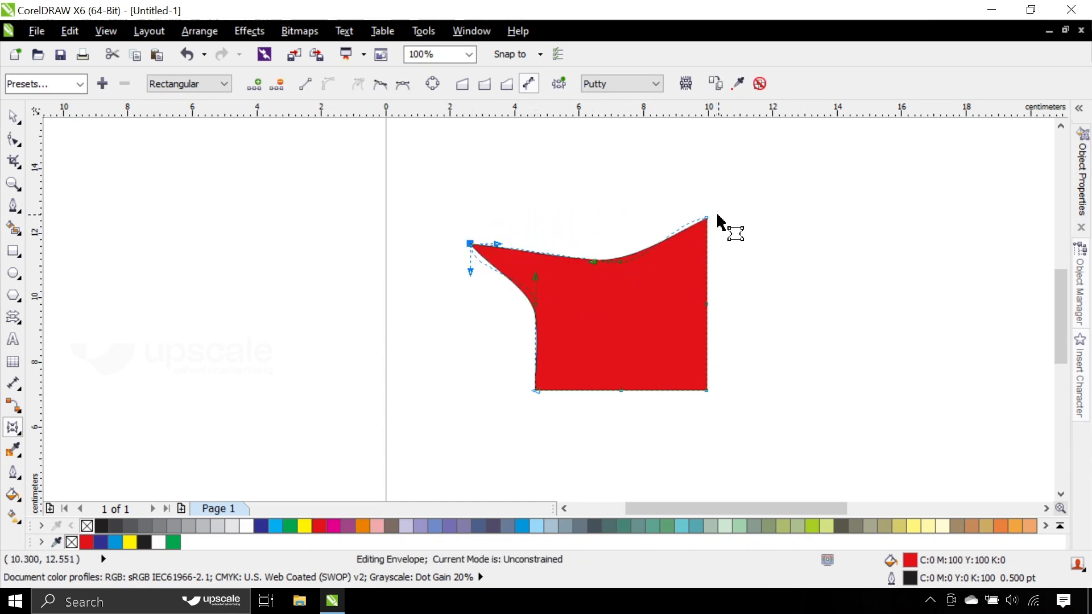
pyautogui.moveTo(707, 220); pyautogui.dragTo(766, 217)
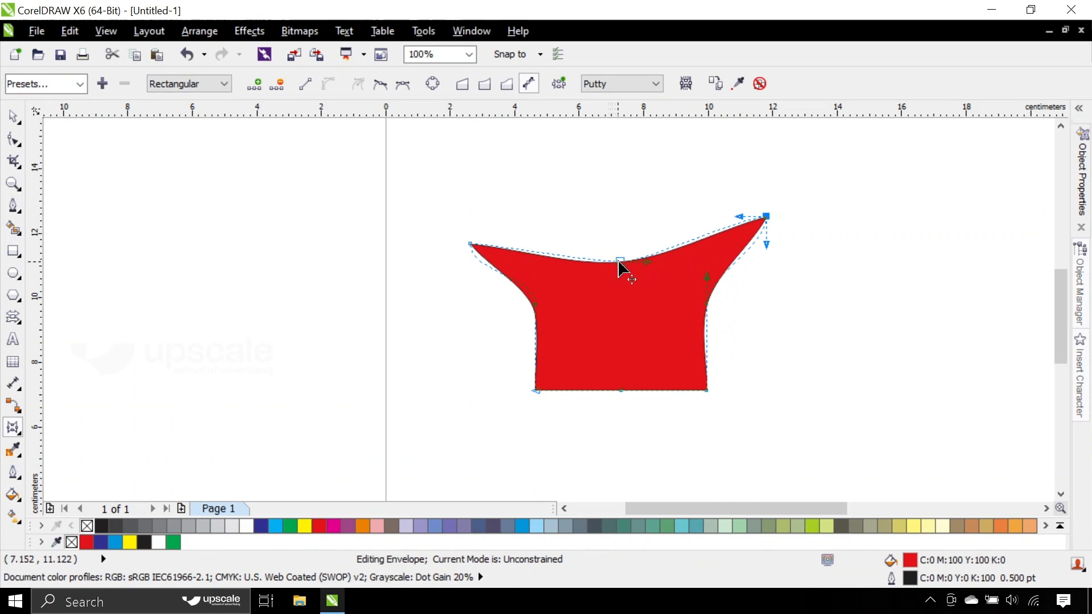
pyautogui.moveTo(620, 263); pyautogui.dragTo(611, 160)
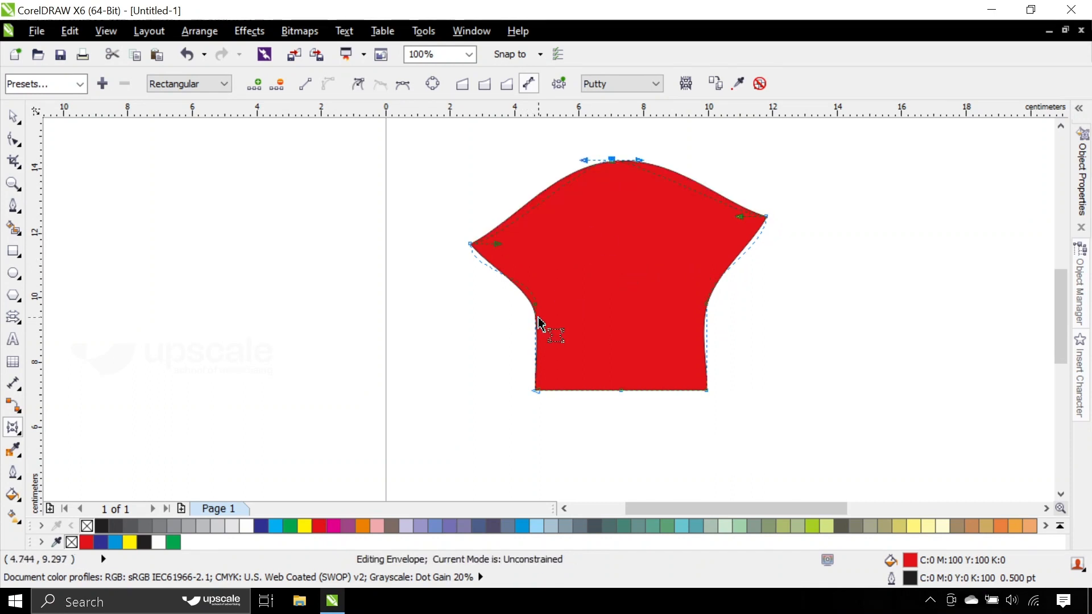
# Pull the envelope's left, lower and right-side nodes outward, and clear the envelope from the square
pyautogui.moveTo(536, 307); pyautogui.dragTo(431, 329)
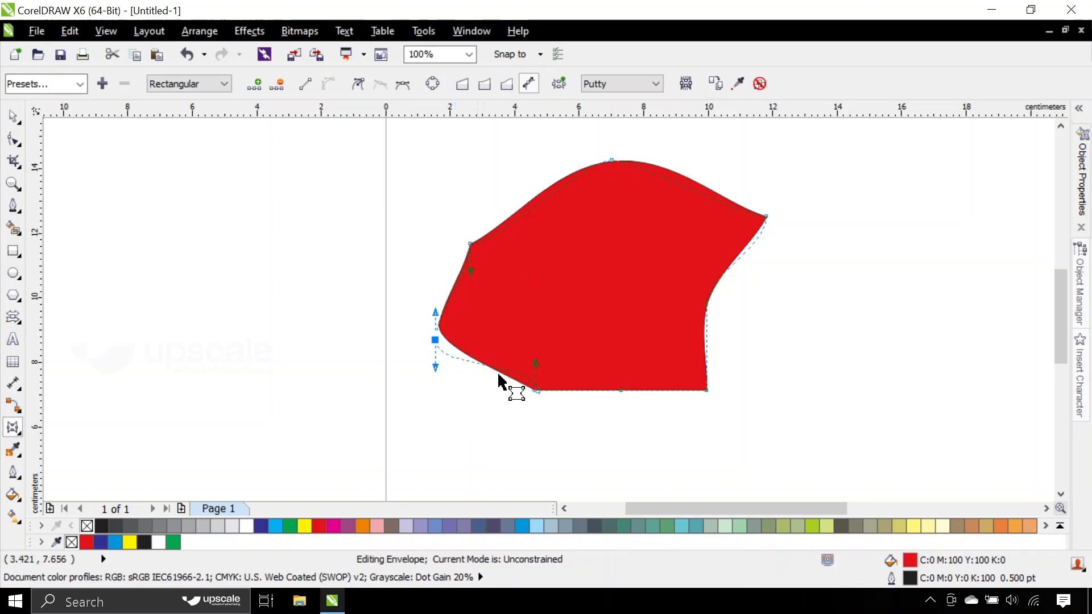
pyautogui.moveTo(535, 391); pyautogui.dragTo(495, 438)
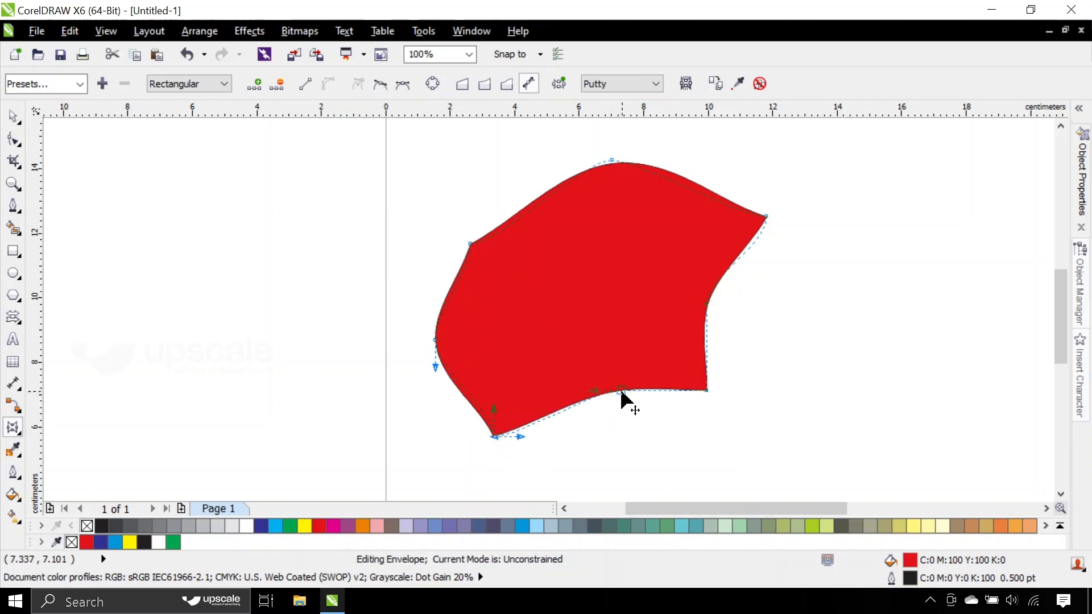
pyautogui.moveTo(621, 392); pyautogui.dragTo(664, 466)
pyautogui.moveTo(707, 390); pyautogui.dragTo(753, 402)
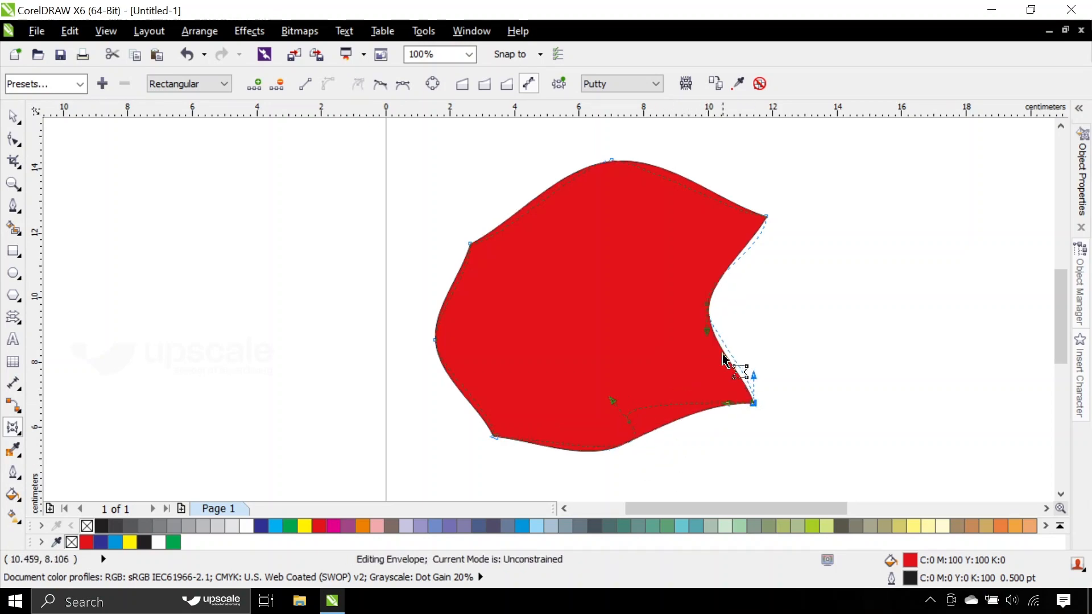
pyautogui.moveTo(708, 312); pyautogui.dragTo(759, 314)
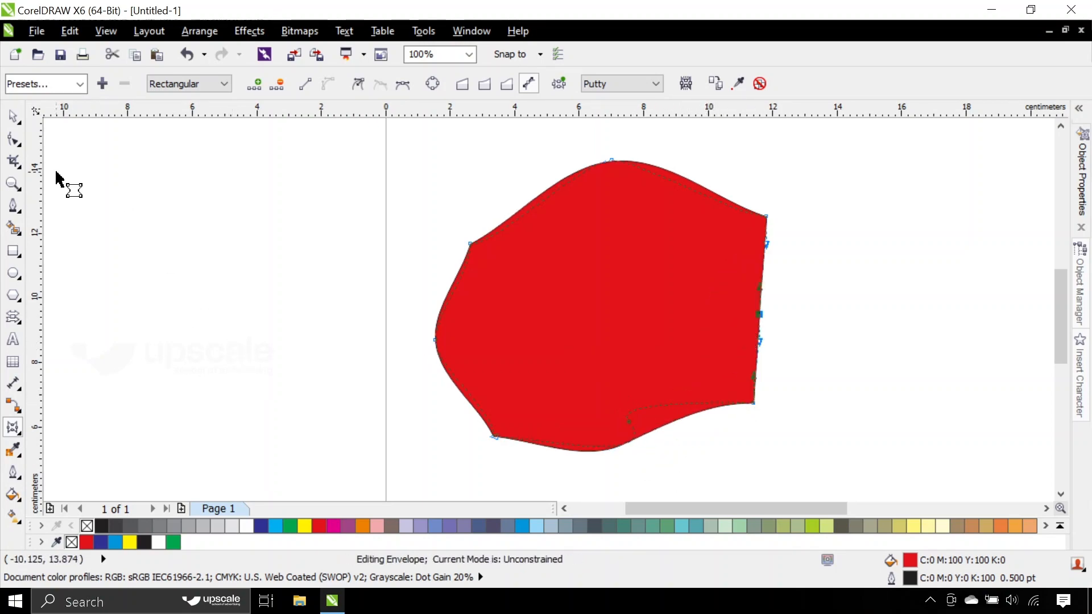
pyautogui.click(759, 83)
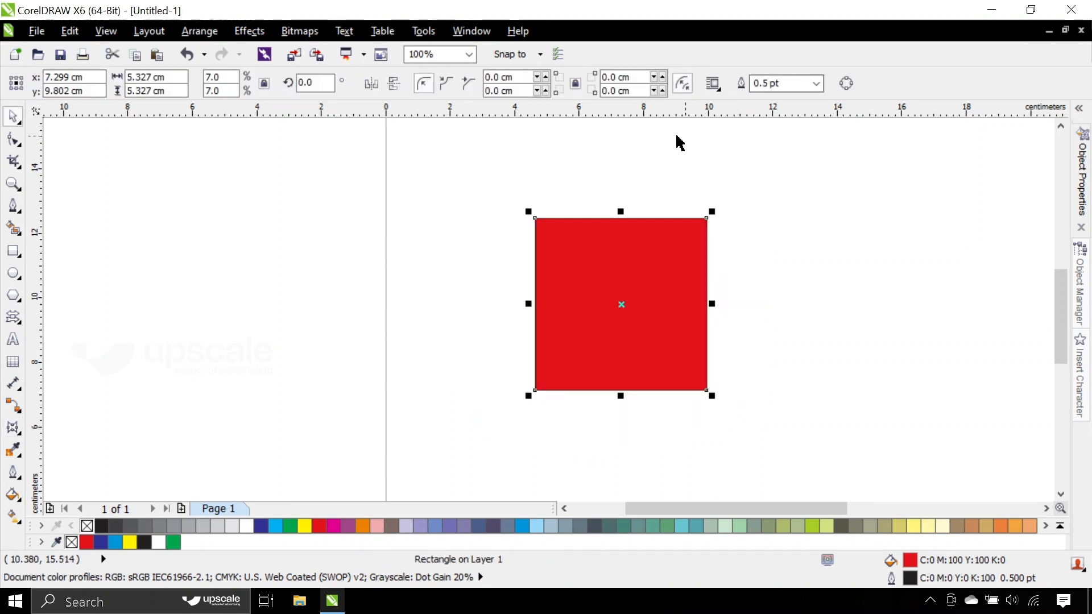
# Add the artistic text "TEXT" to the right of the red square
pyautogui.click(12, 339)
pyautogui.click(805, 292)
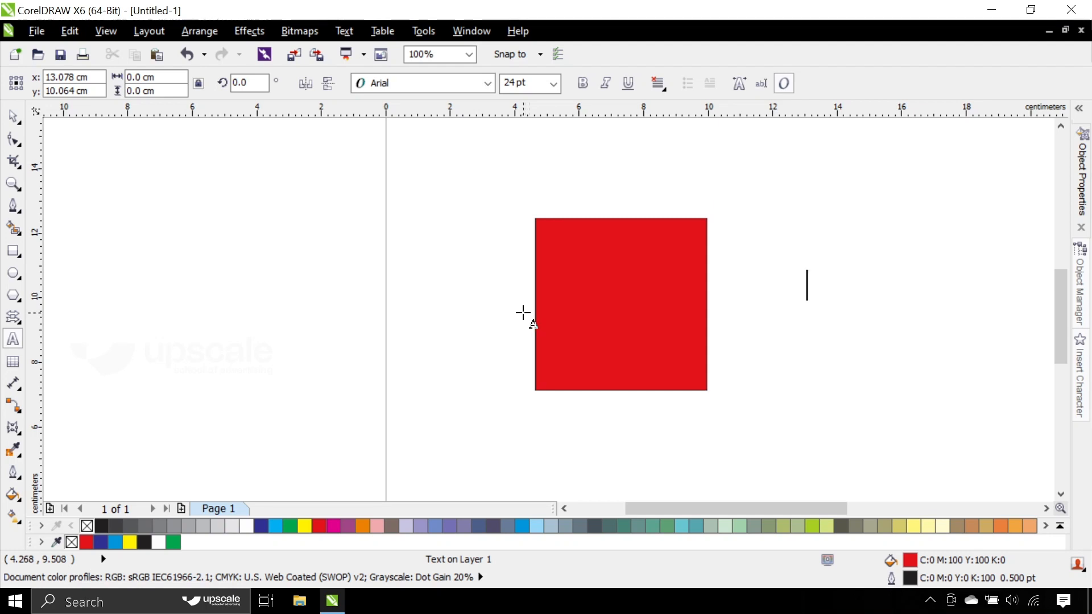
pyautogui.scroll(-3, 421, 350)
pyautogui.scroll(3, 495, 336)
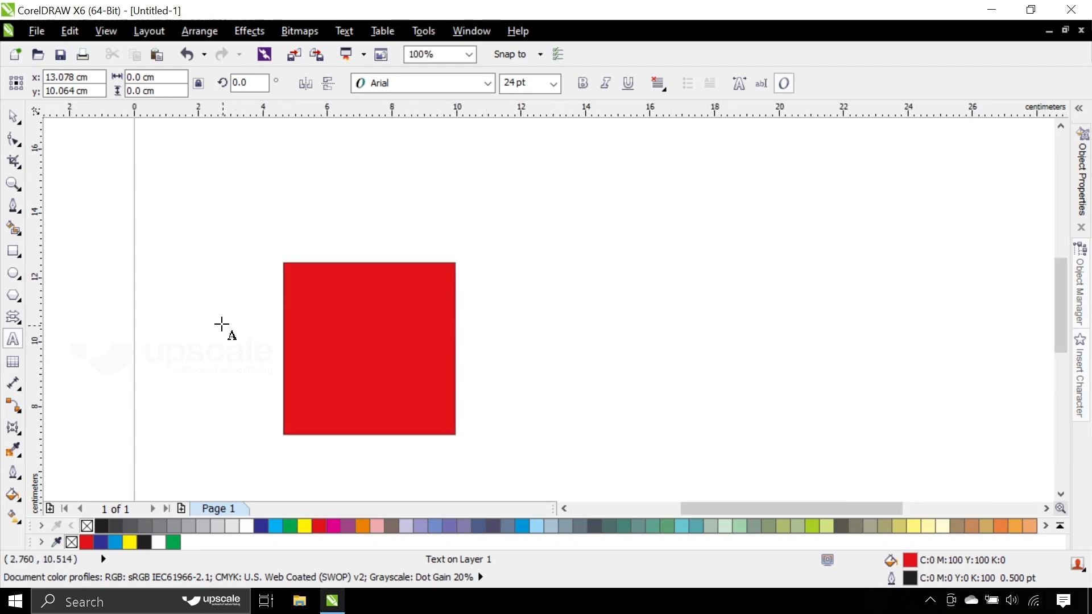
pyautogui.write('T')
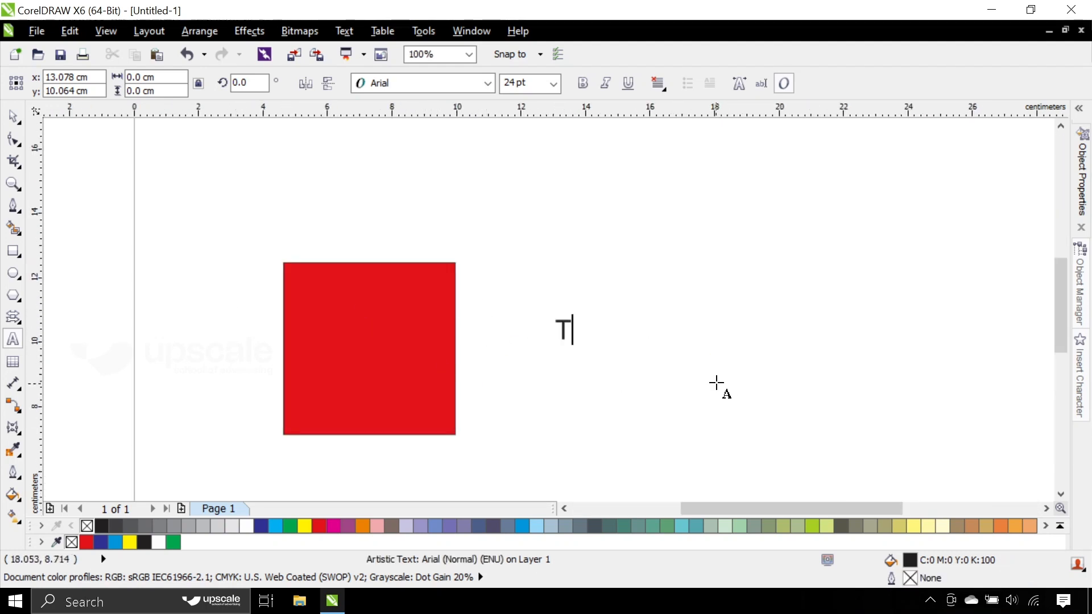
pyautogui.write('EX')
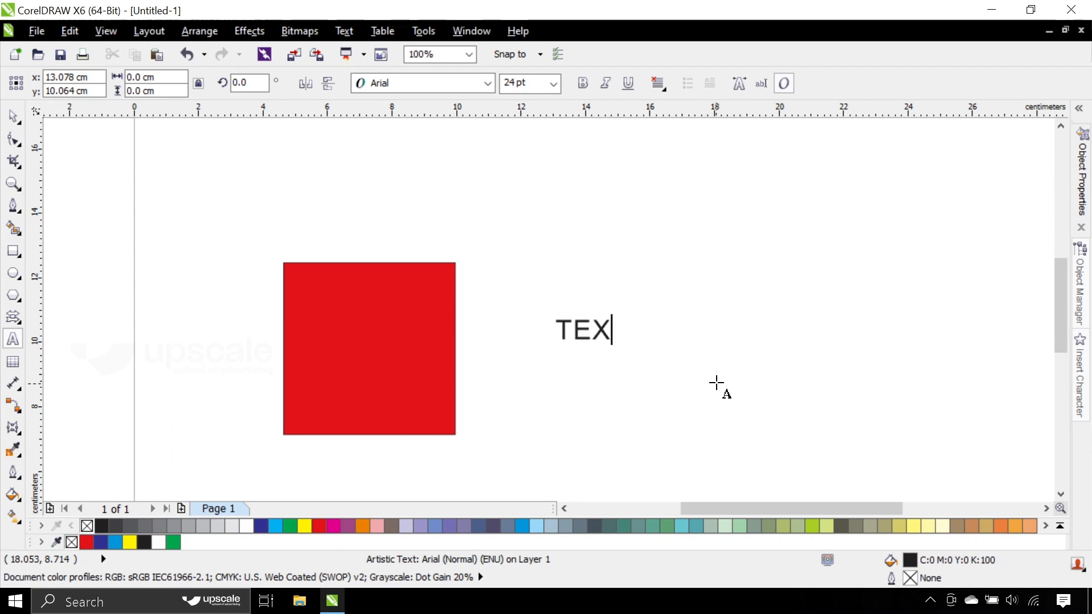
pyautogui.write('T')
pyautogui.press('Escape')
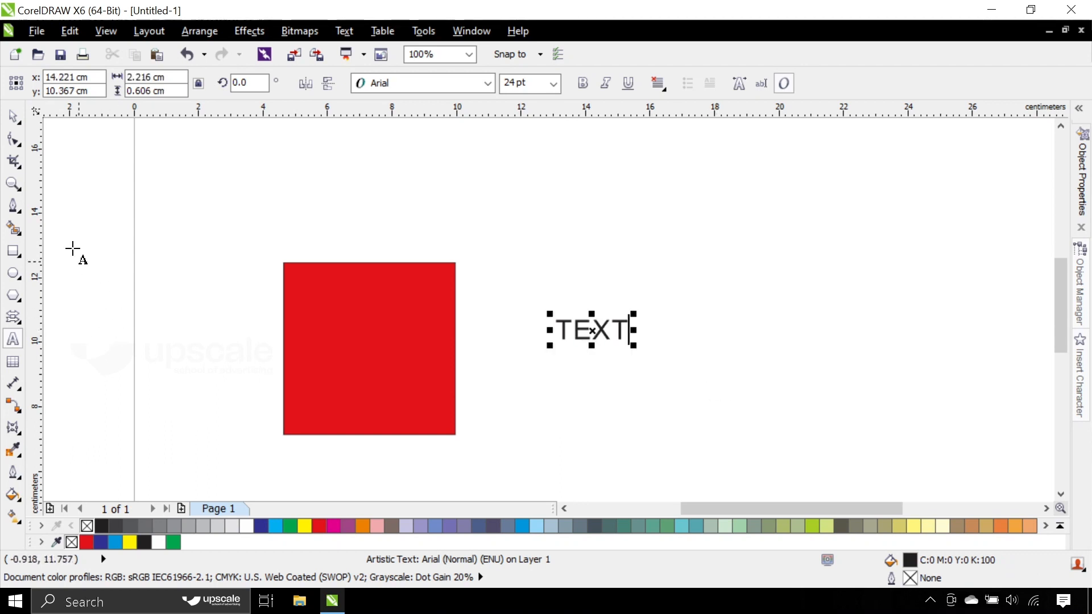
# Enlarge the word "TEXT" to about 48.7 pt and format it in bold red
pyautogui.click(14, 117)
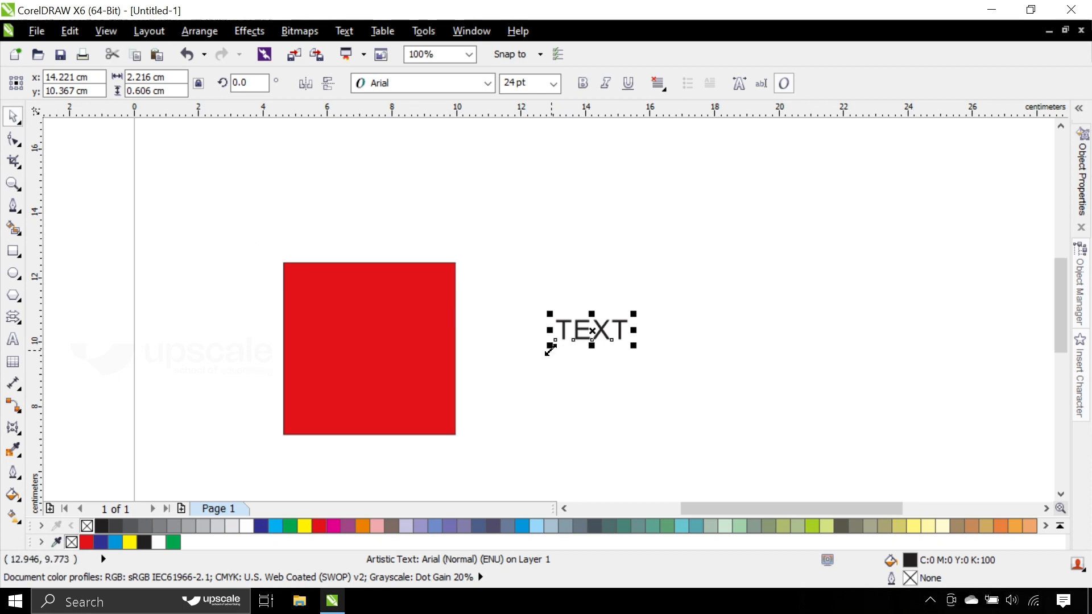
pyautogui.scroll(1, 634, 330)
pyautogui.moveTo(625, 304); pyautogui.dragTo(755, 272)
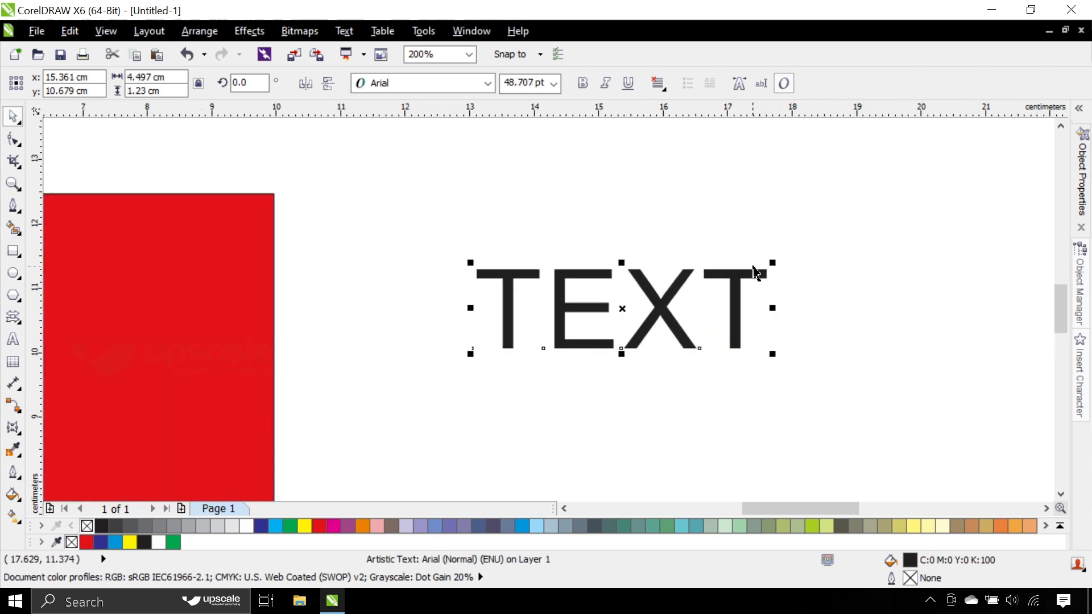
pyautogui.click(319, 525)
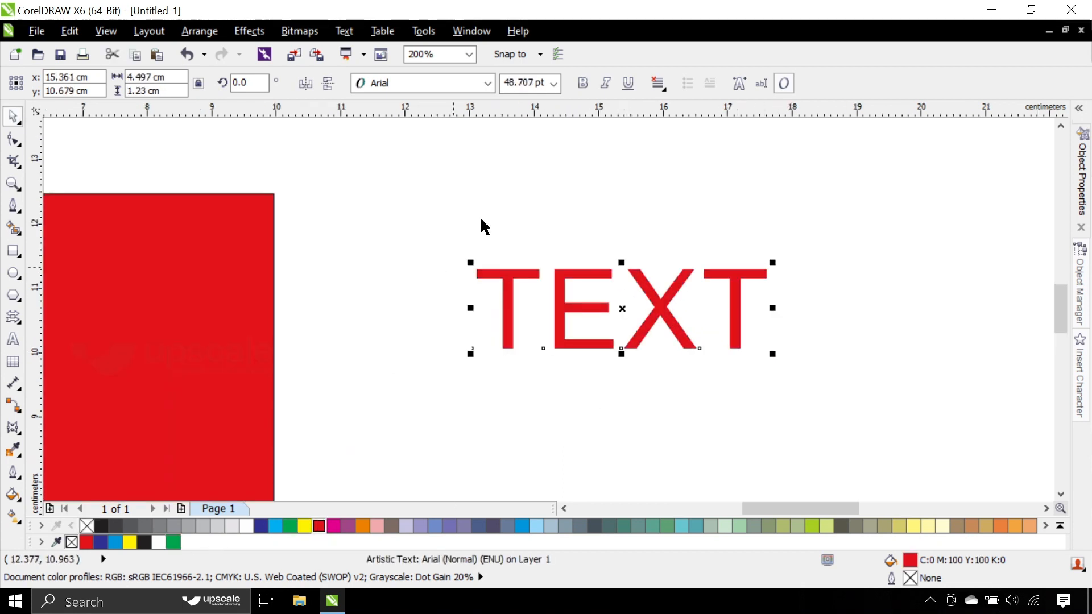
pyautogui.click(581, 83)
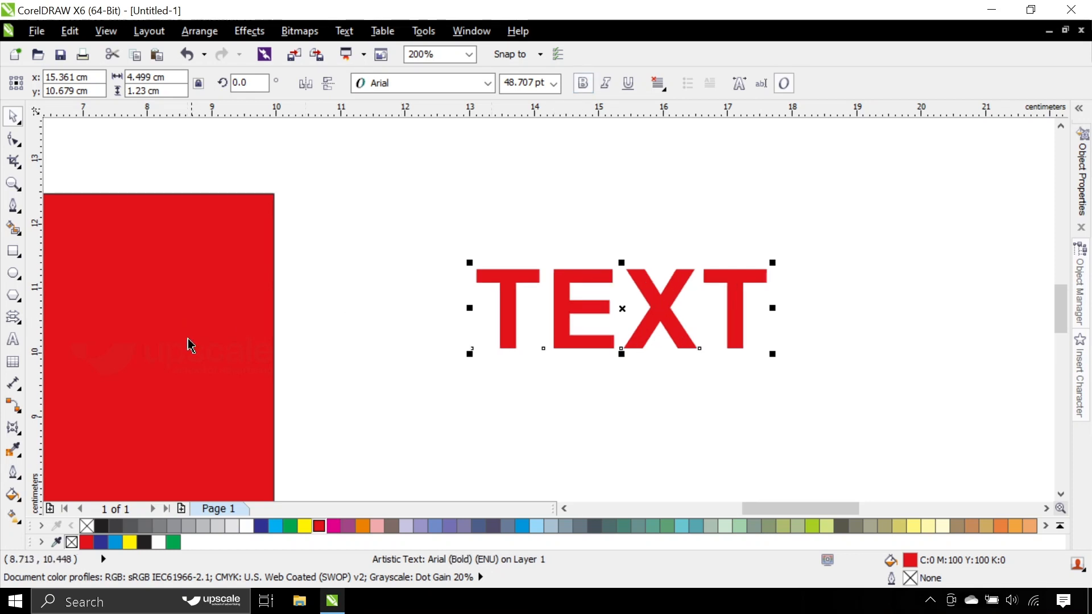
# Try a seven-step outward contour with yellow fill and an offset of about 0.067 cm on the text, and undo it
pyautogui.click(11, 427)
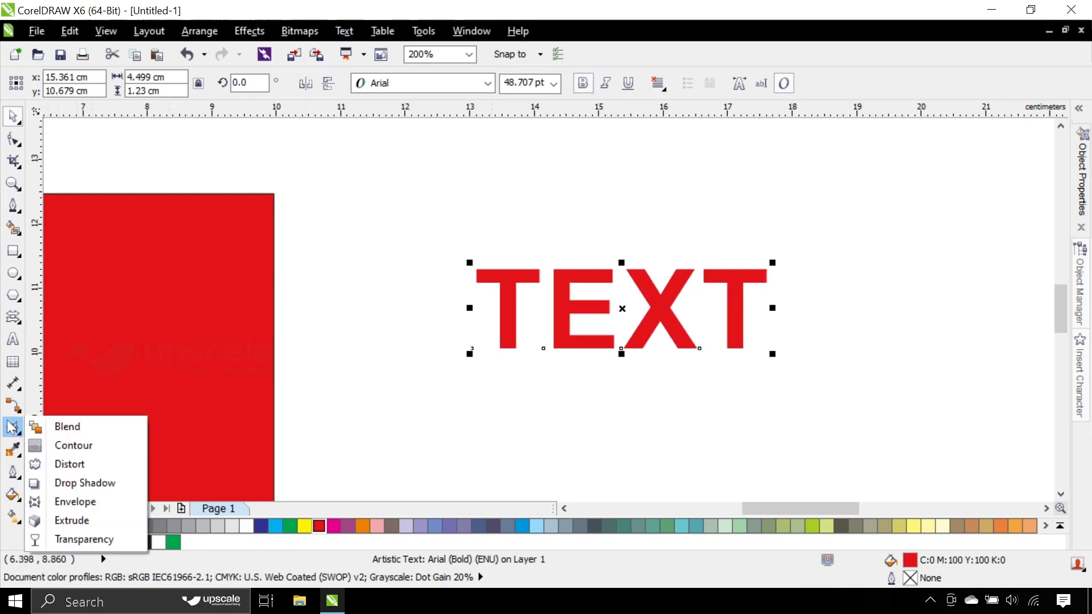
pyautogui.click(104, 452)
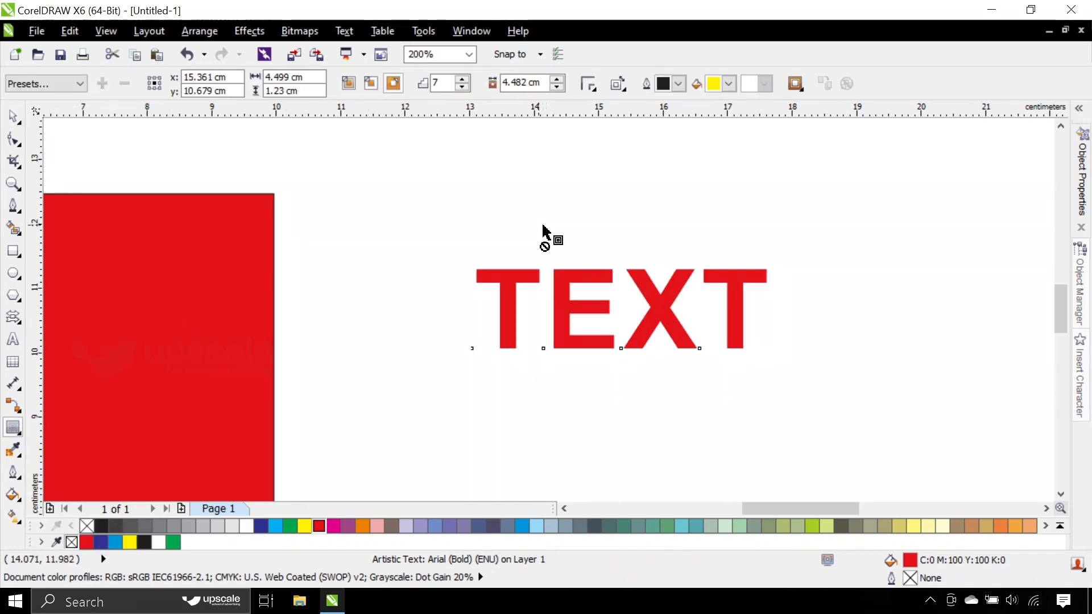
pyautogui.moveTo(591, 285)
pyautogui.mouseDown()
pyautogui.moveTo(578, 244)
pyautogui.moveTo(584, 222)
pyautogui.moveTo(620, 256)
pyautogui.mouseUp()
pyautogui.scroll(2, 620, 223)
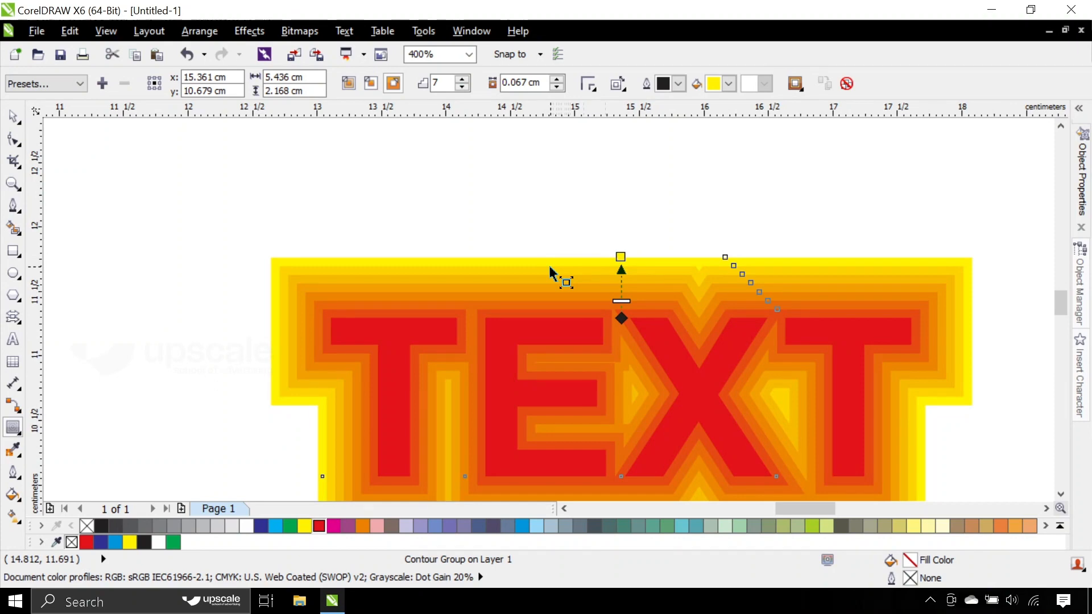
pyautogui.hotkey('ctrl', 'z')
pyautogui.hotkey('ctrl', 'z')
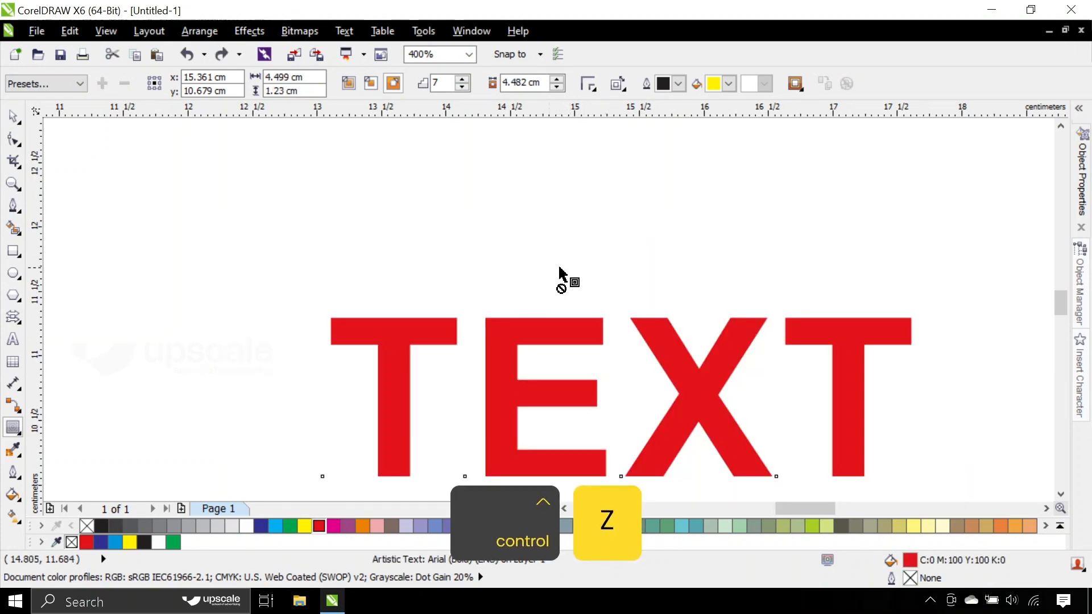
pyautogui.scroll(-2, 560, 273)
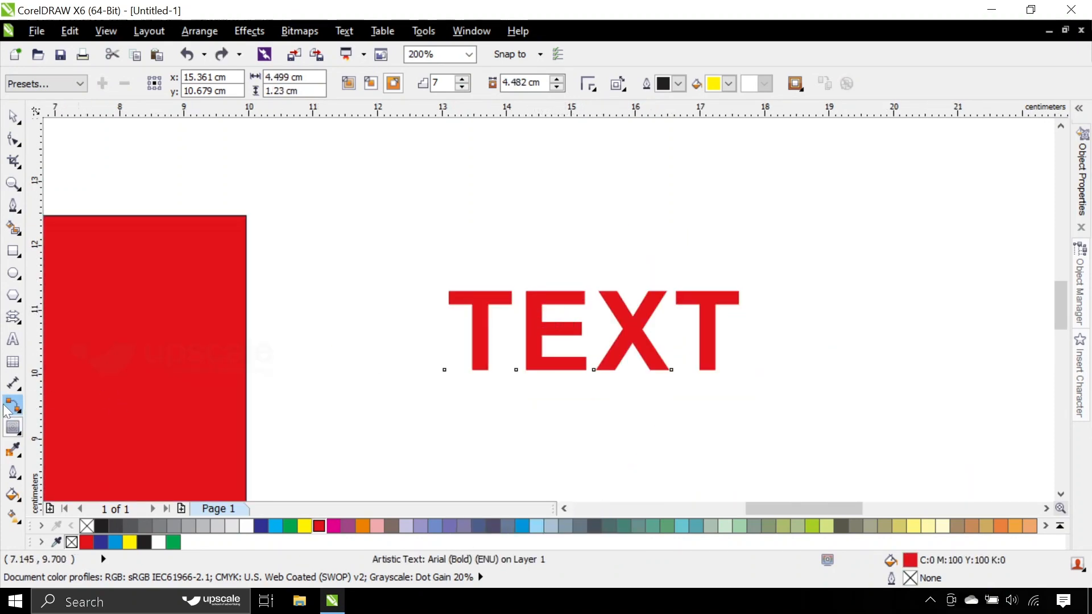
# Apply an envelope to the word "TEXT", pulling its upper middle node down and raising both upper corner nodes
pyautogui.click(10, 435)
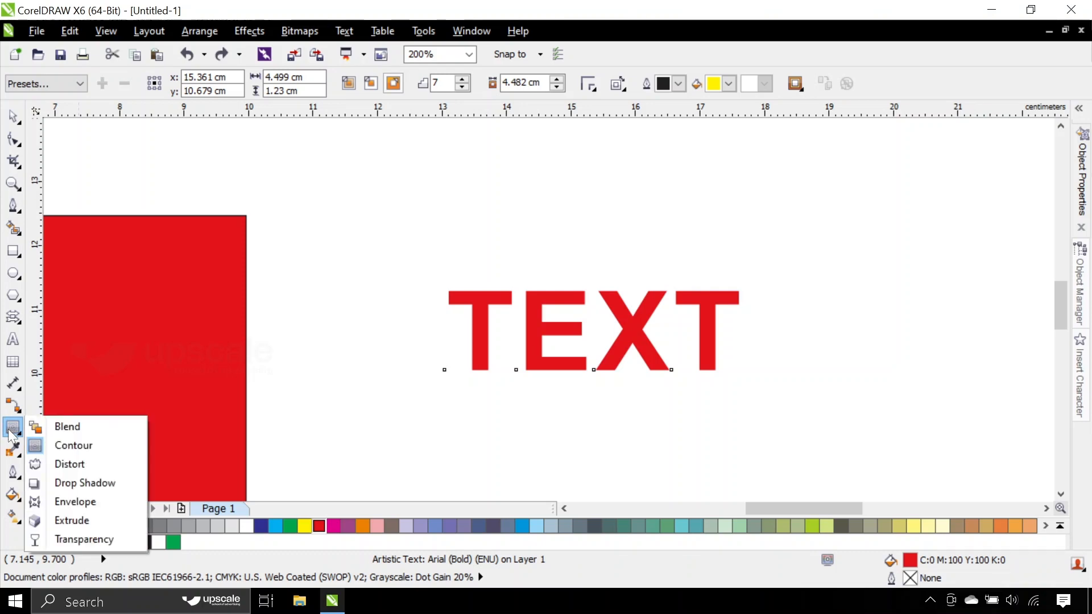
pyautogui.click(73, 502)
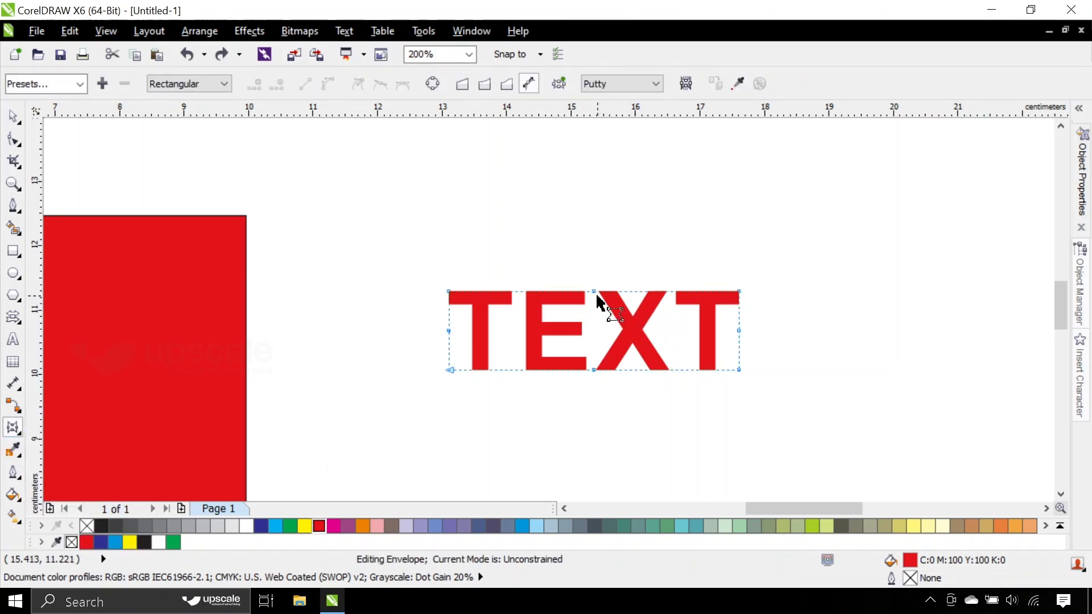
pyautogui.moveTo(596, 292); pyautogui.dragTo(590, 327)
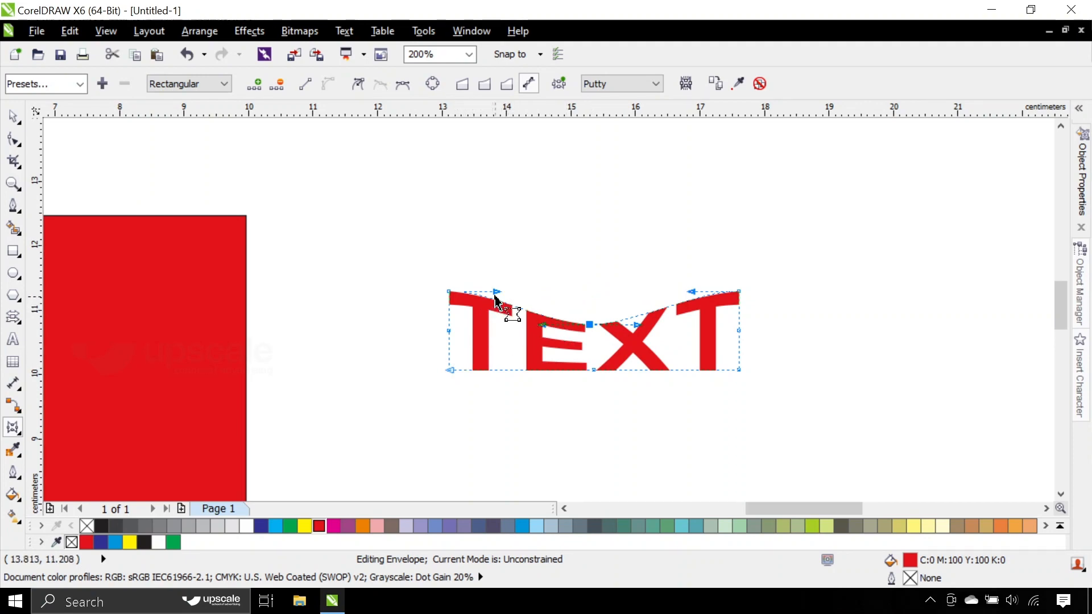
pyautogui.click(449, 291)
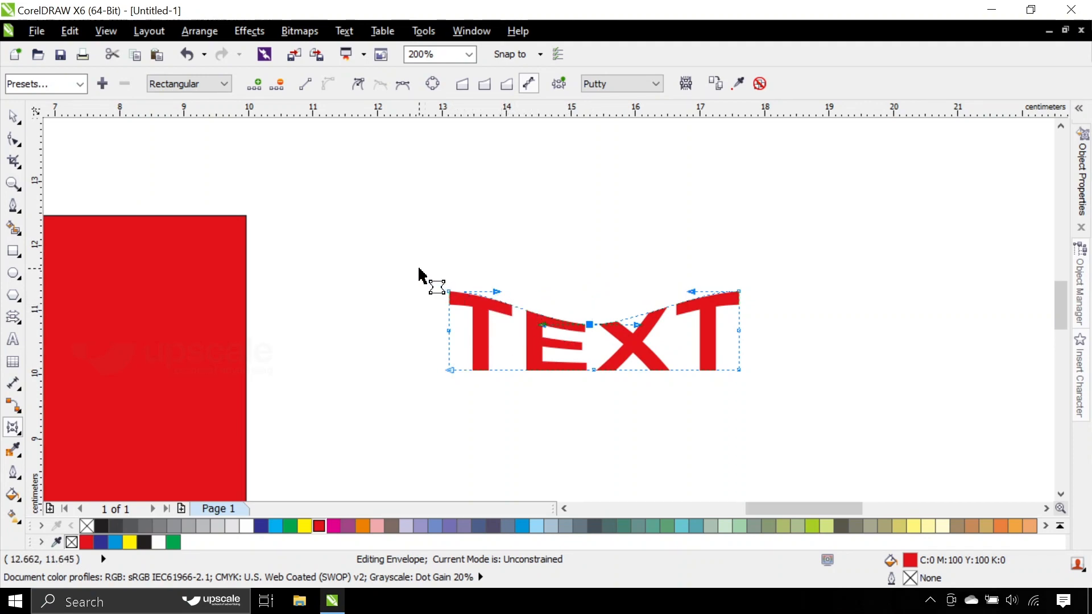
pyautogui.moveTo(767, 276)
pyautogui.mouseDown()
pyautogui.moveTo(731, 297)
pyautogui.moveTo(742, 241)
pyautogui.moveTo(743, 263)
pyautogui.moveTo(723, 278)
pyautogui.mouseUp()
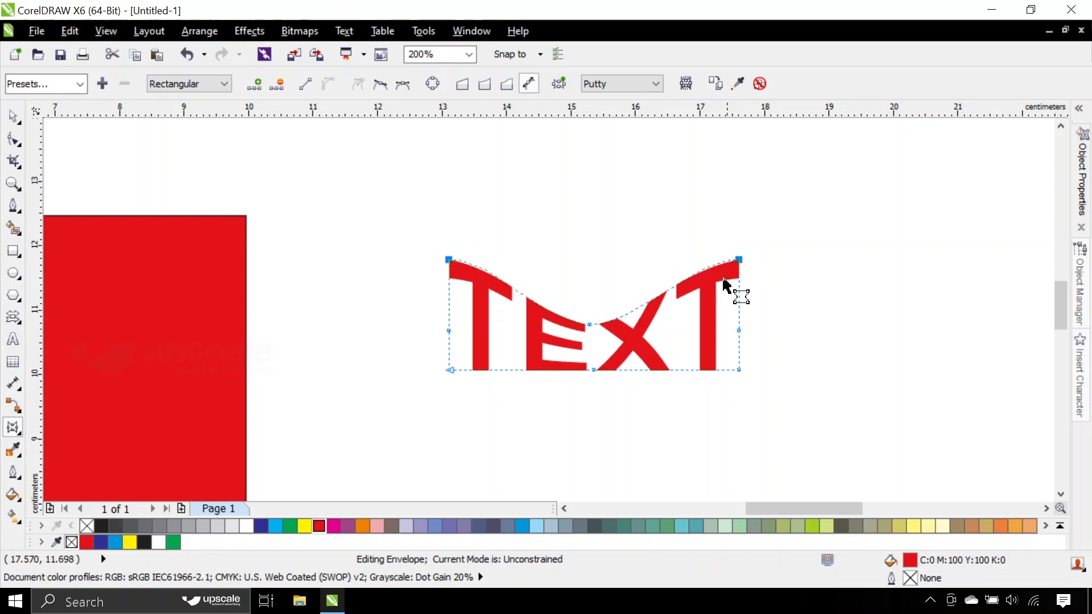
# Raise the envelope's upper middle node slightly to make the dip in the text shallower
pyautogui.click(589, 325)
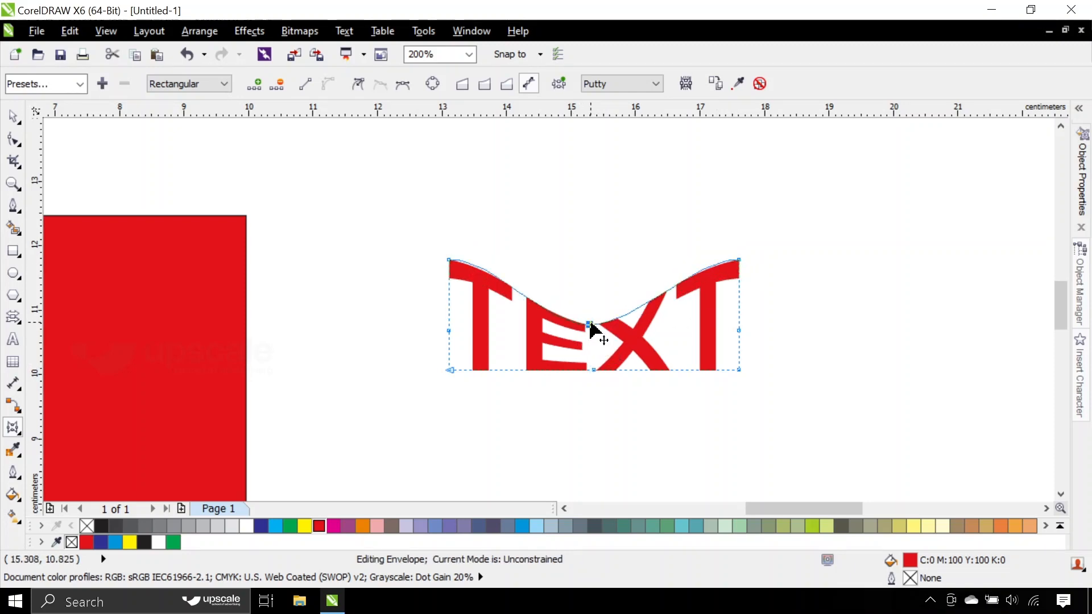
pyautogui.moveTo(589, 324); pyautogui.dragTo(590, 298)
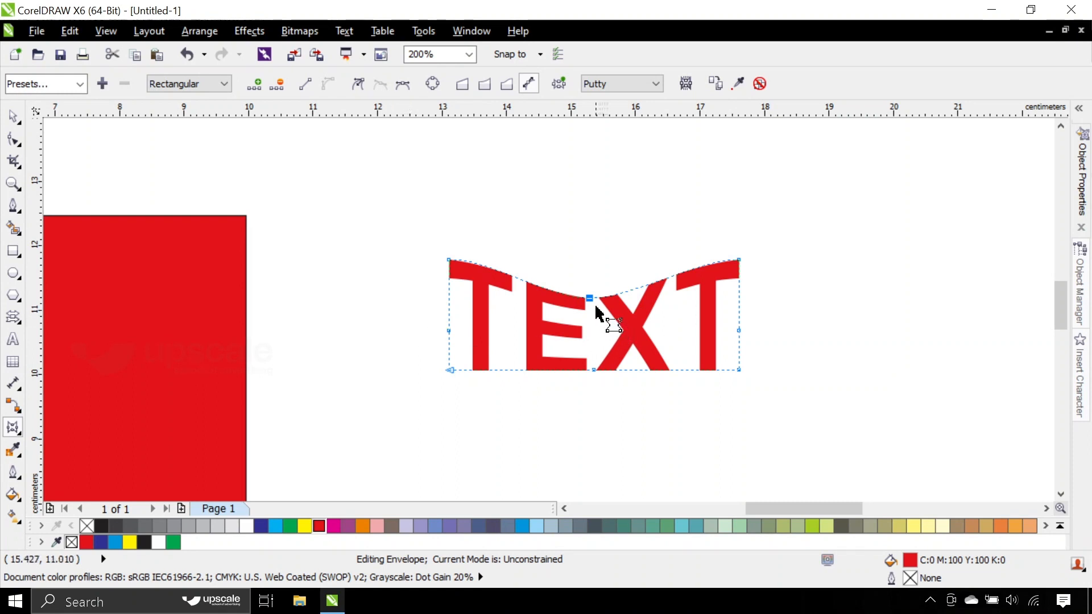
pyautogui.moveTo(592, 298); pyautogui.dragTo(591, 305)
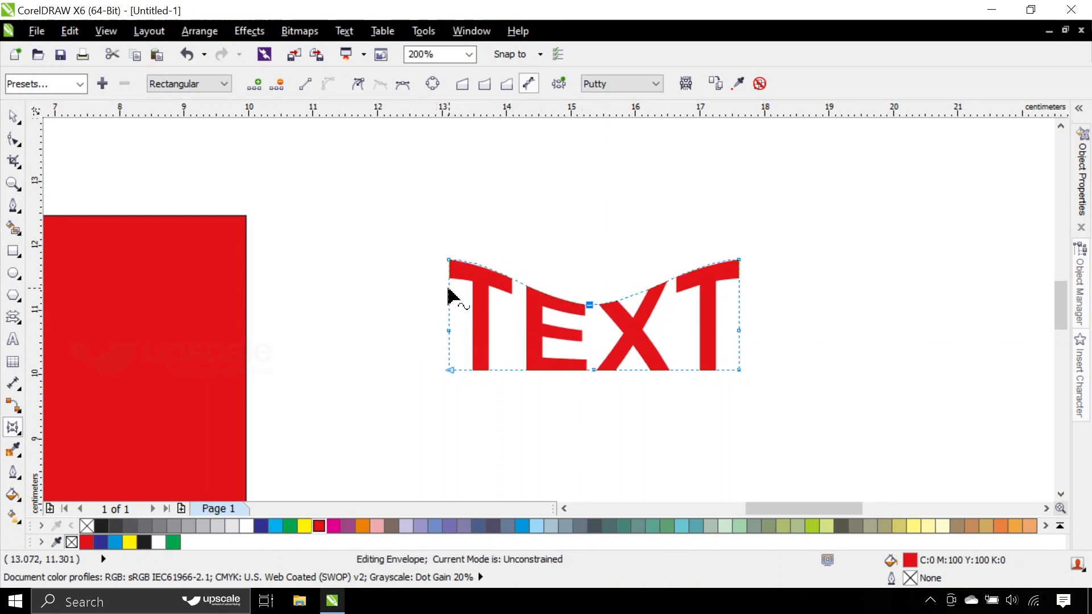
# Clear the envelope from the word "TEXT" and move the text to about X 15.73, Y 11.10 cm
pyautogui.click(13, 116)
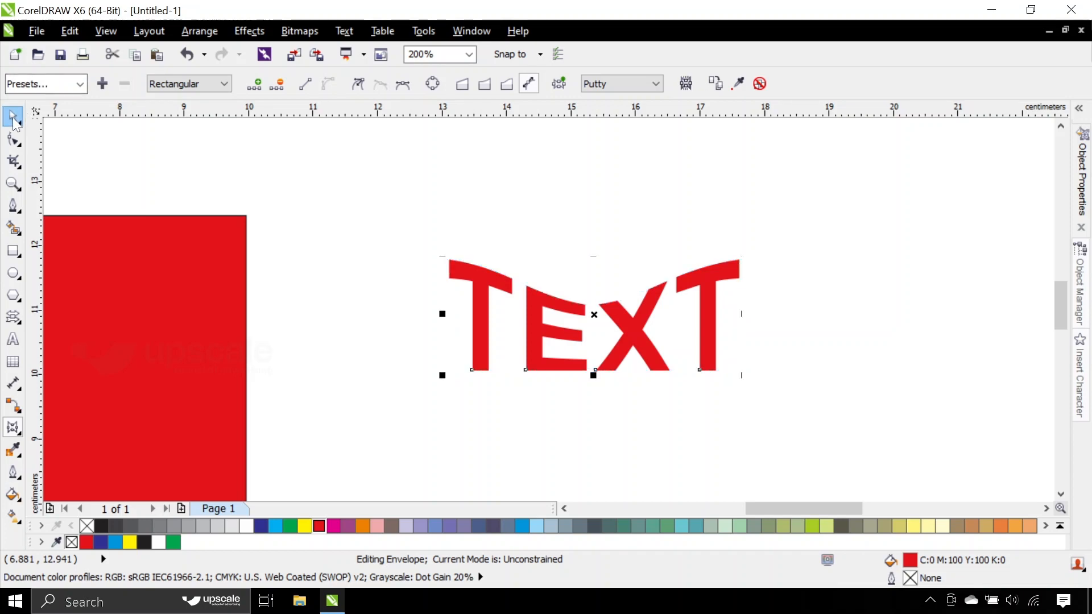
pyautogui.click(435, 237)
pyautogui.click(618, 308)
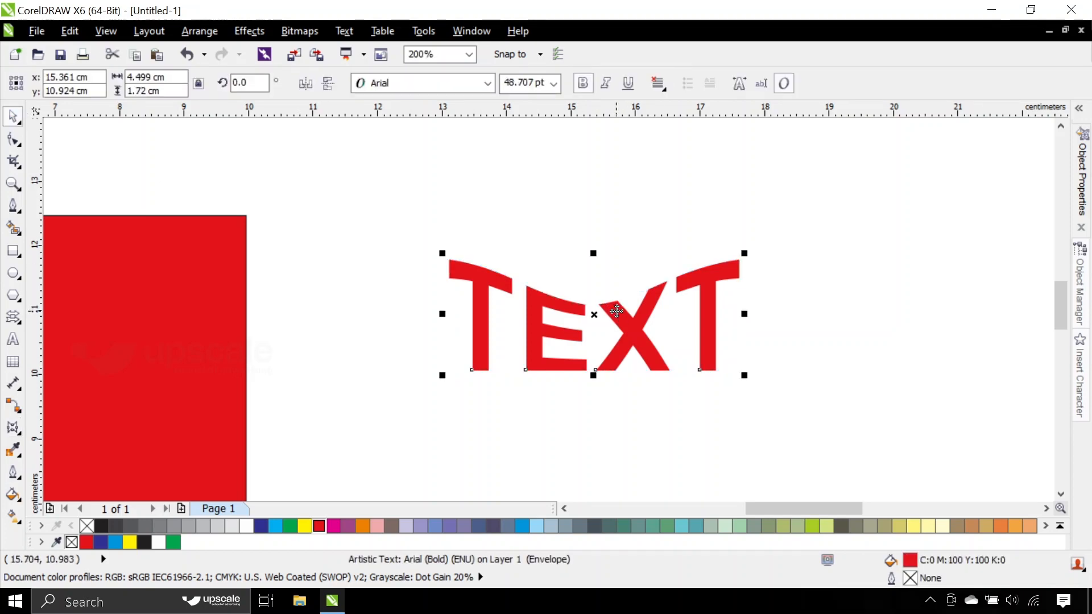
pyautogui.click(457, 275)
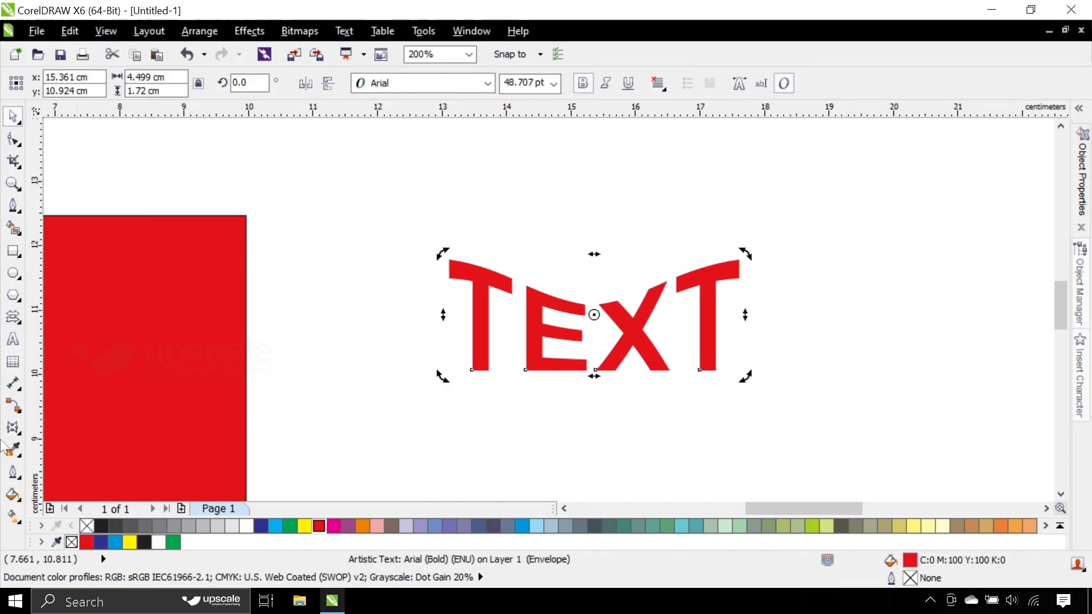
pyautogui.click(19, 427)
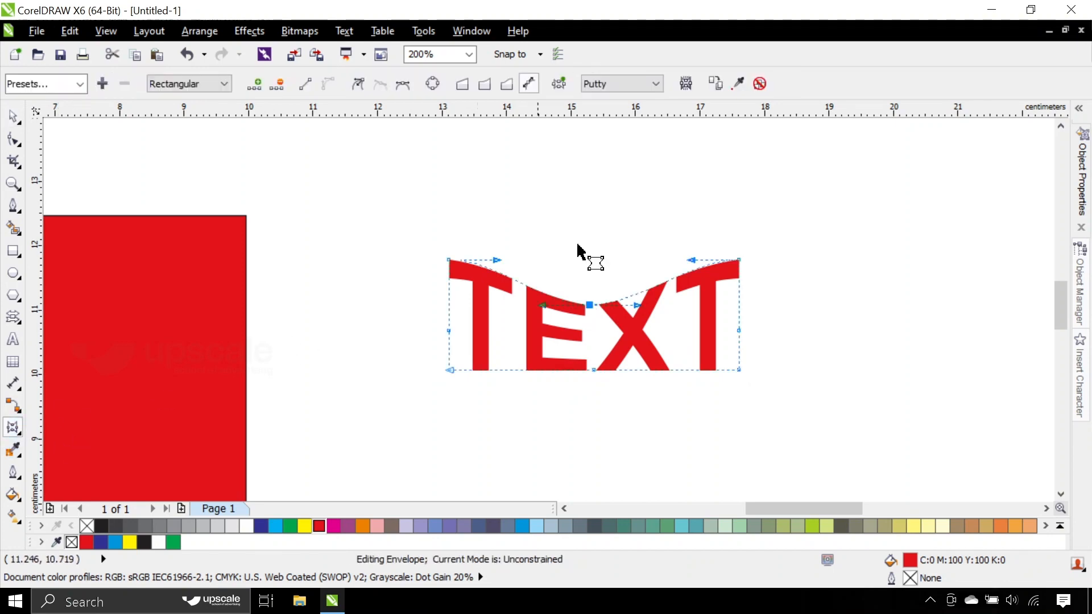
pyautogui.click(758, 84)
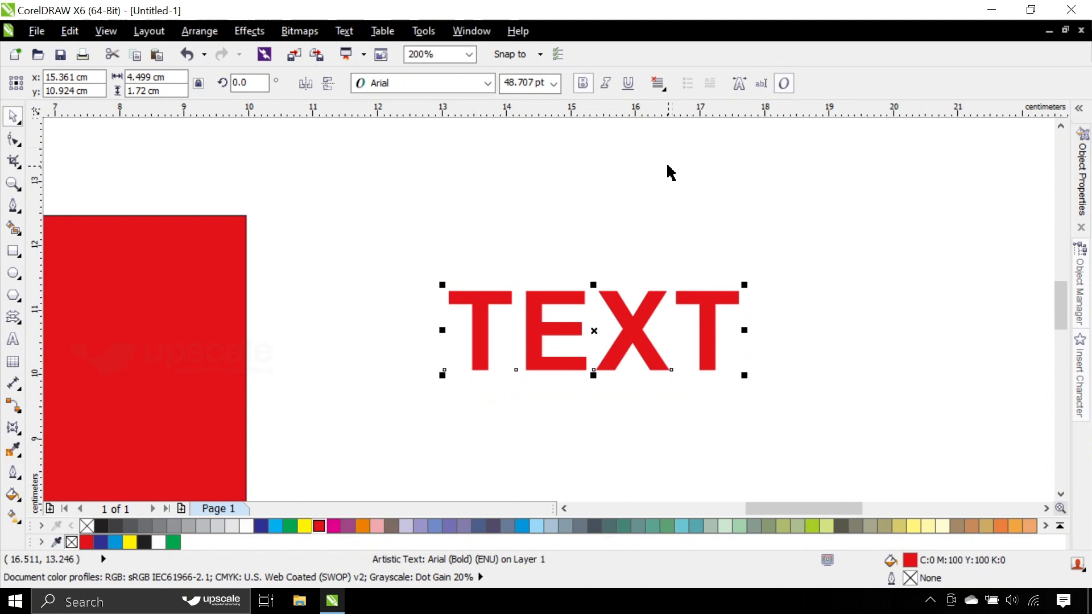
pyautogui.moveTo(536, 301); pyautogui.dragTo(560, 276)
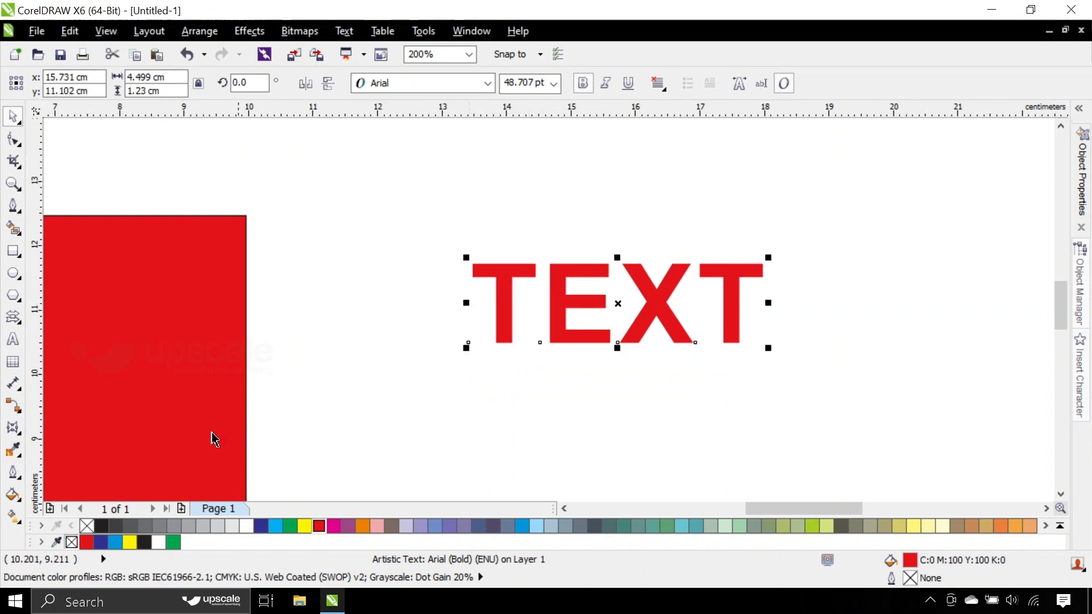
# Extrude the red square with depth 20 toward a vanishing point about 15.4 cm left of and 1.6 cm below its center
pyautogui.click(19, 432)
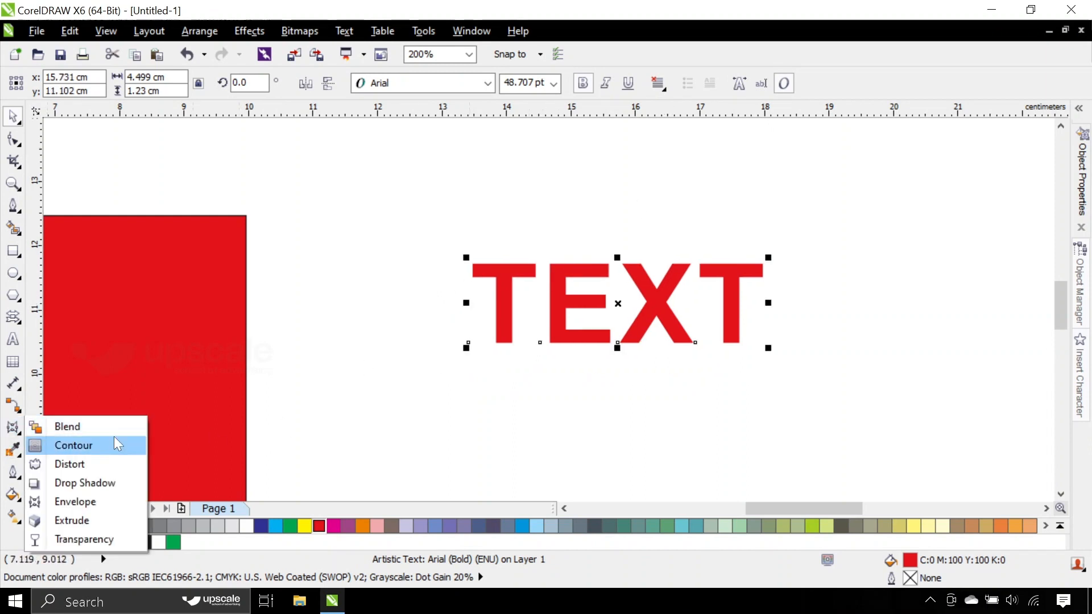
pyautogui.click(102, 520)
pyautogui.scroll(-1, 109, 312)
pyautogui.scroll(-1, 104, 312)
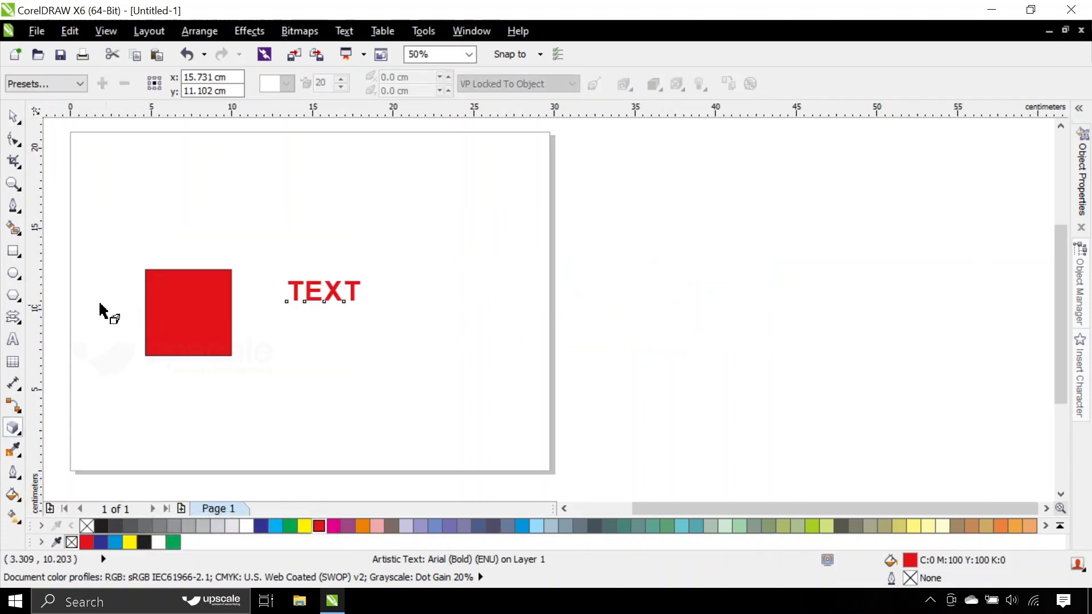
pyautogui.scroll(3, 105, 312)
pyautogui.scroll(-2, 610, 252)
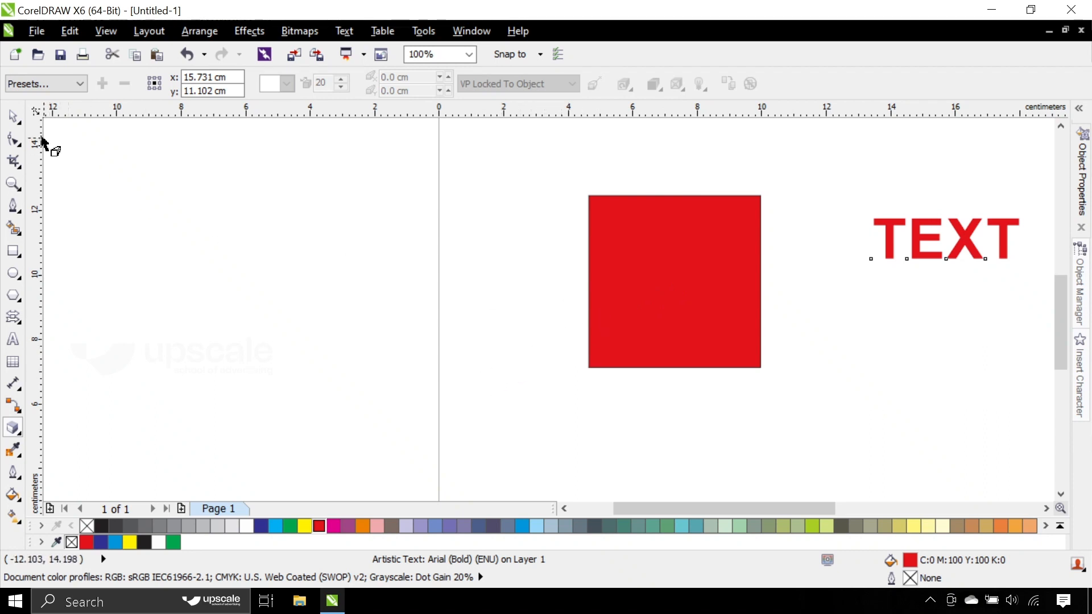
pyautogui.click(12, 115)
pyautogui.click(604, 267)
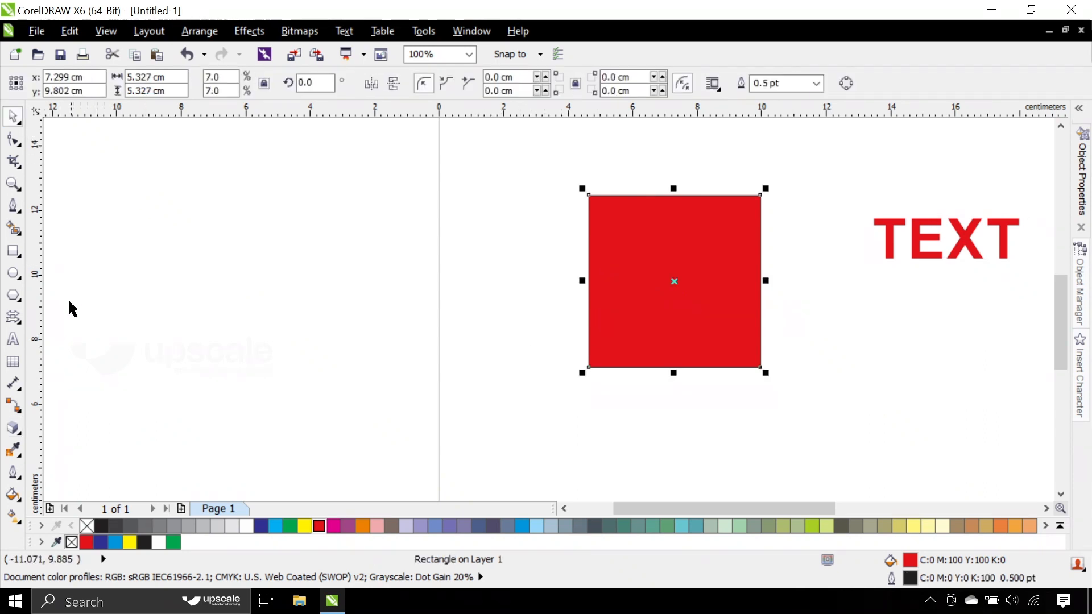
pyautogui.click(12, 427)
pyautogui.moveTo(638, 324); pyautogui.dragTo(176, 332)
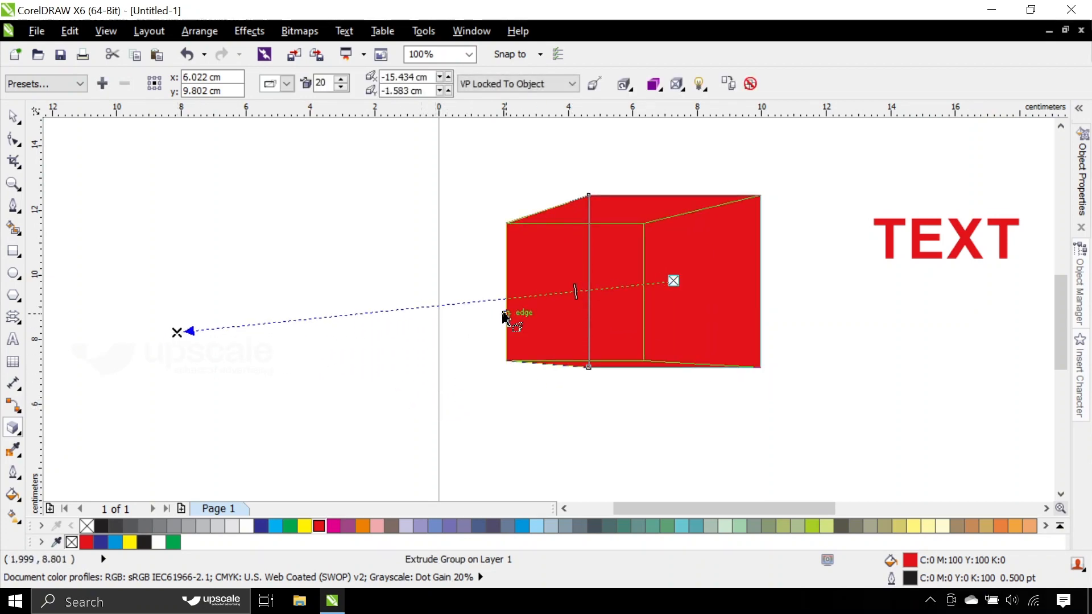
# Apply an upward extrude preset of depth 8 to the square and move its vanishing point to about X -1.99, Y 15.03 cm
pyautogui.scroll(-1, 307, 343)
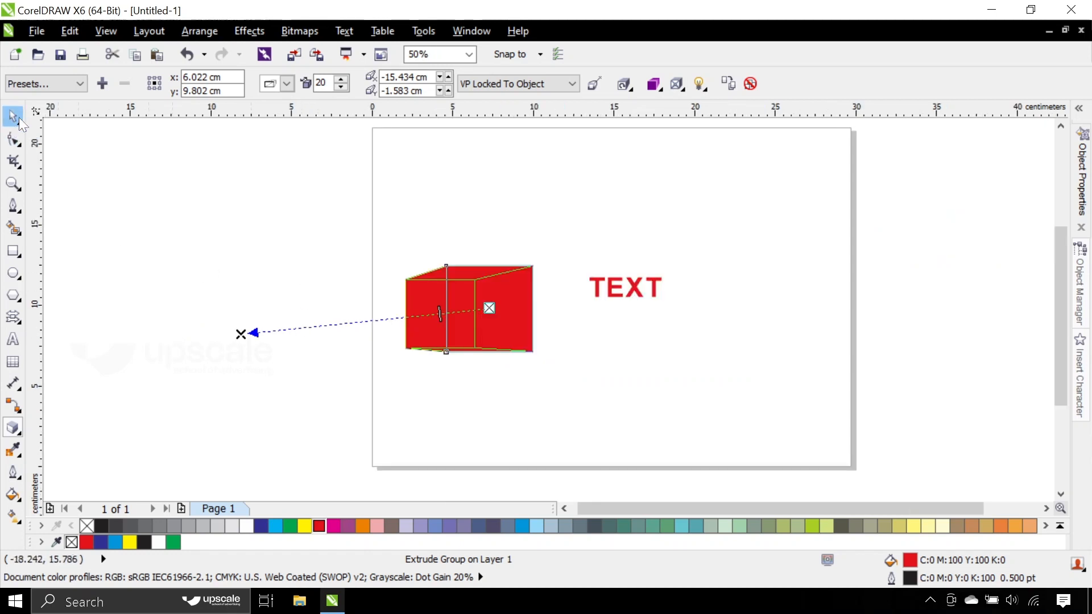
pyautogui.click(40, 84)
pyautogui.click(32, 109)
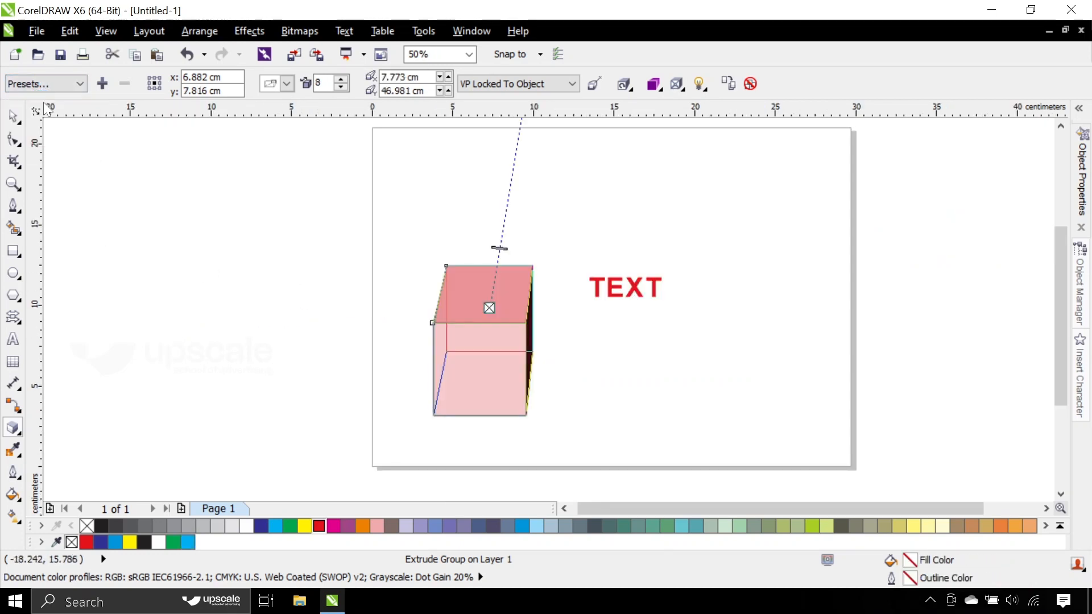
pyautogui.scroll(-4, 341, 283)
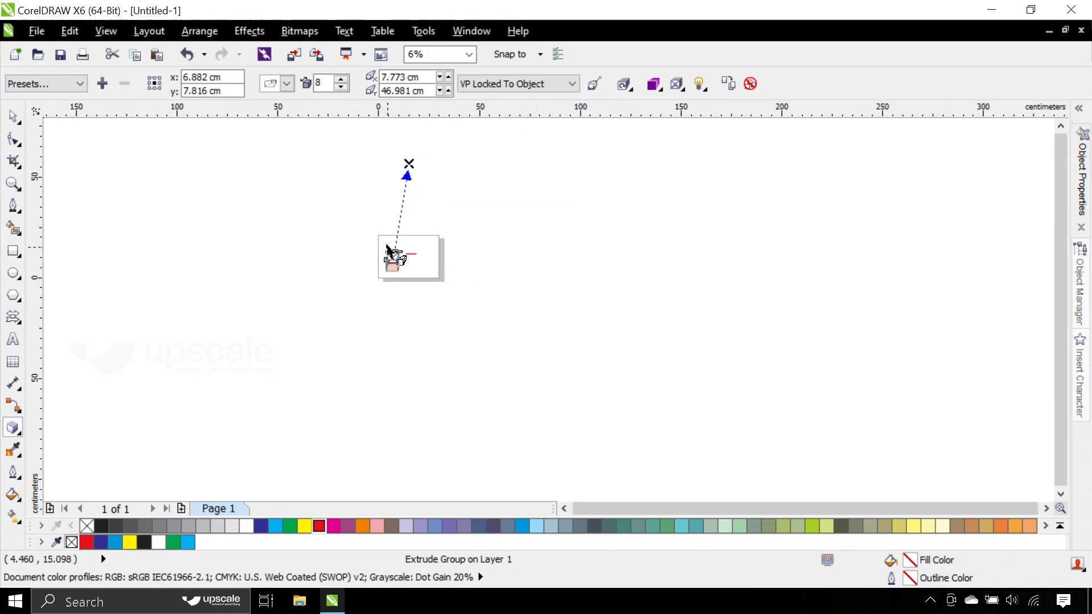
pyautogui.moveTo(409, 162); pyautogui.dragTo(388, 222)
pyautogui.scroll(2, 375, 252)
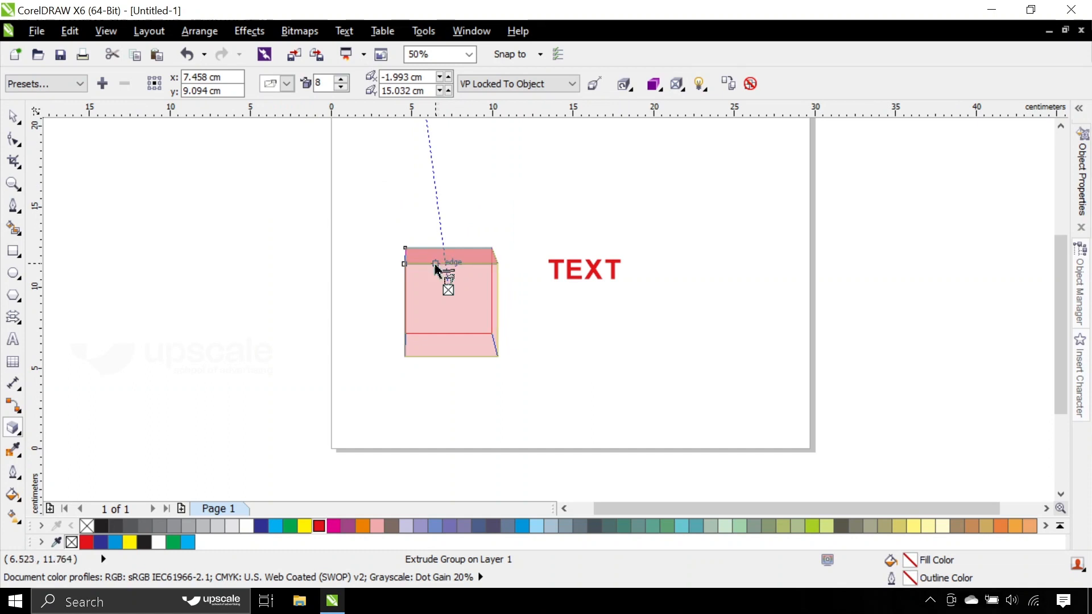
pyautogui.scroll(-1, 447, 281)
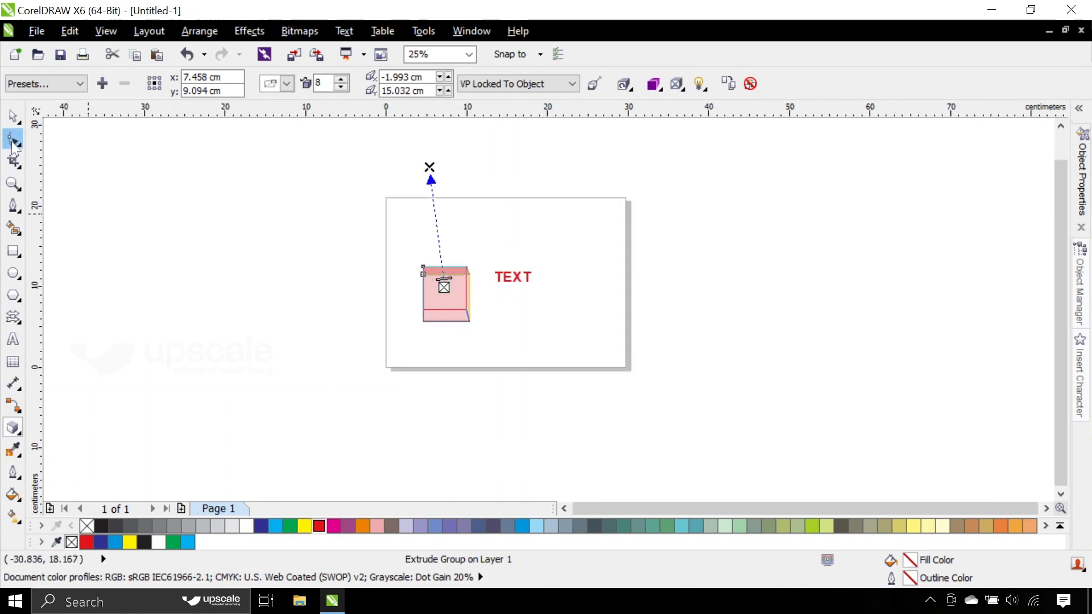
# Move the extruded square down and to the left, to about X 7.04, Y 8.64 cm
pyautogui.click(13, 116)
pyautogui.click(195, 184)
pyautogui.scroll(1, 423, 282)
pyautogui.click(466, 287)
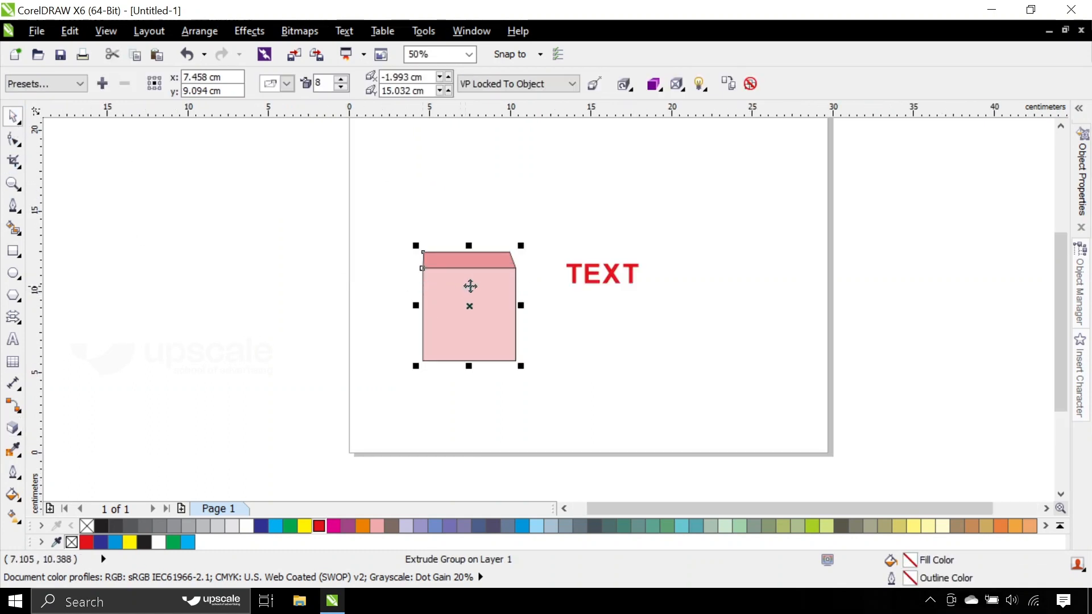
pyautogui.scroll(1, 477, 285)
pyautogui.moveTo(398, 326); pyautogui.dragTo(470, 299)
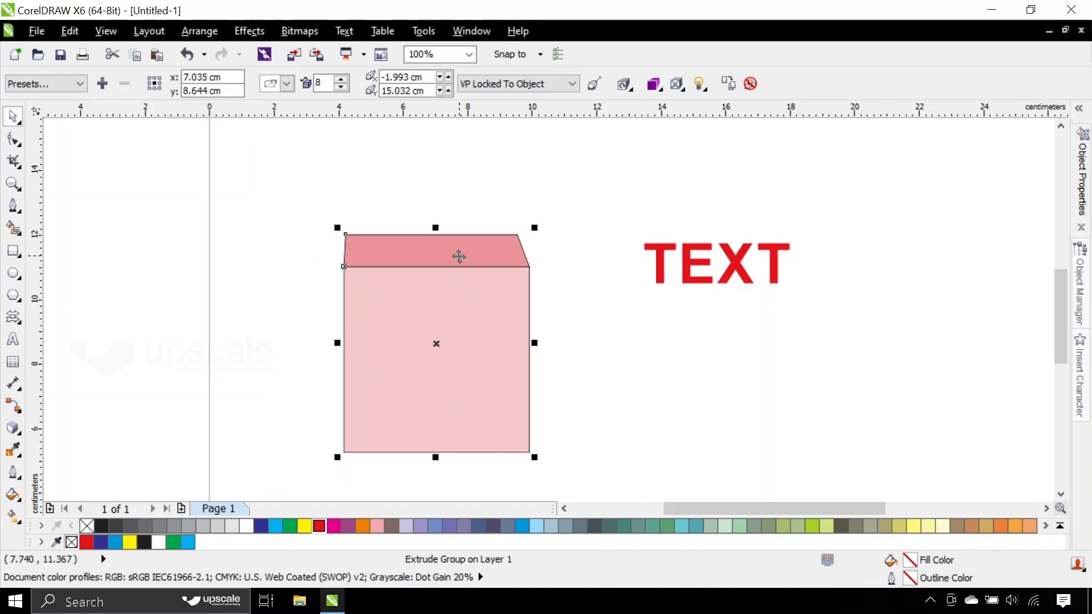
# Apply an extrude preset of depth 8 to the word "TEXT", with its vanishing point up and to the right
pyautogui.click(699, 250)
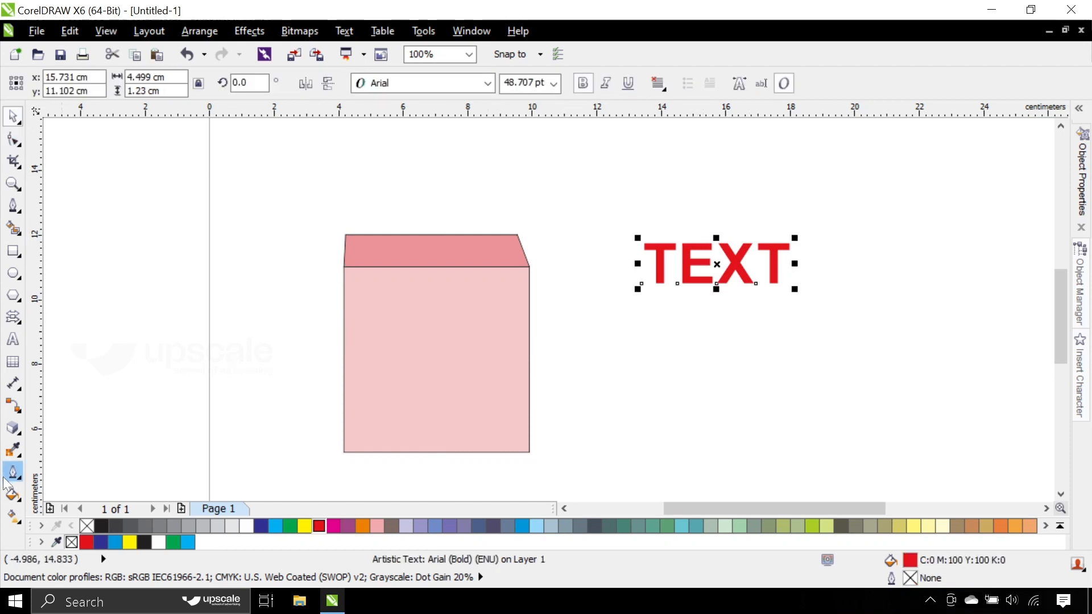
pyautogui.click(12, 428)
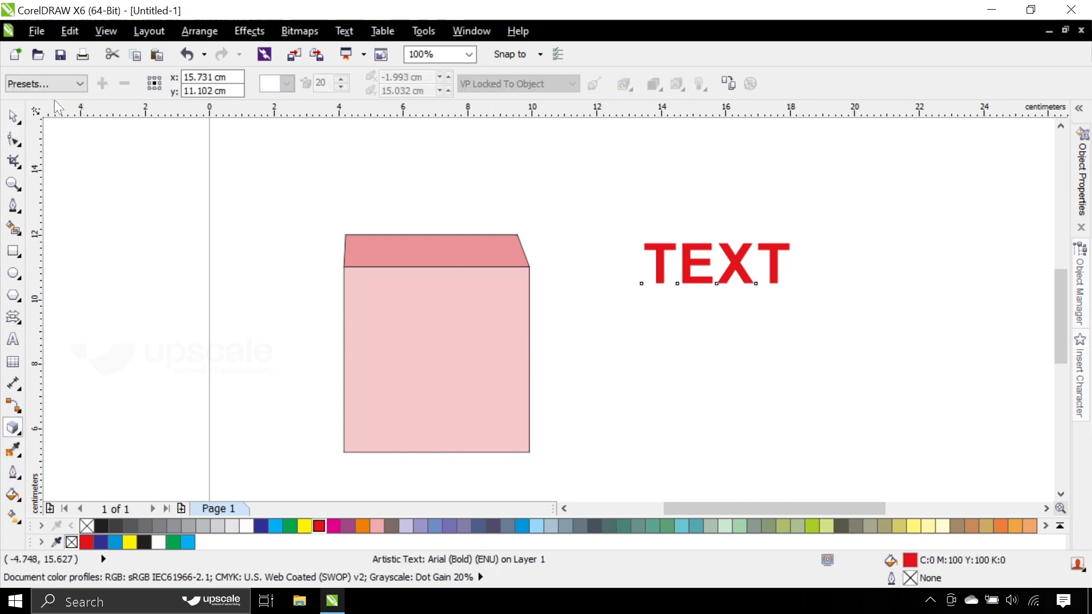
pyautogui.click(59, 85)
pyautogui.click(54, 122)
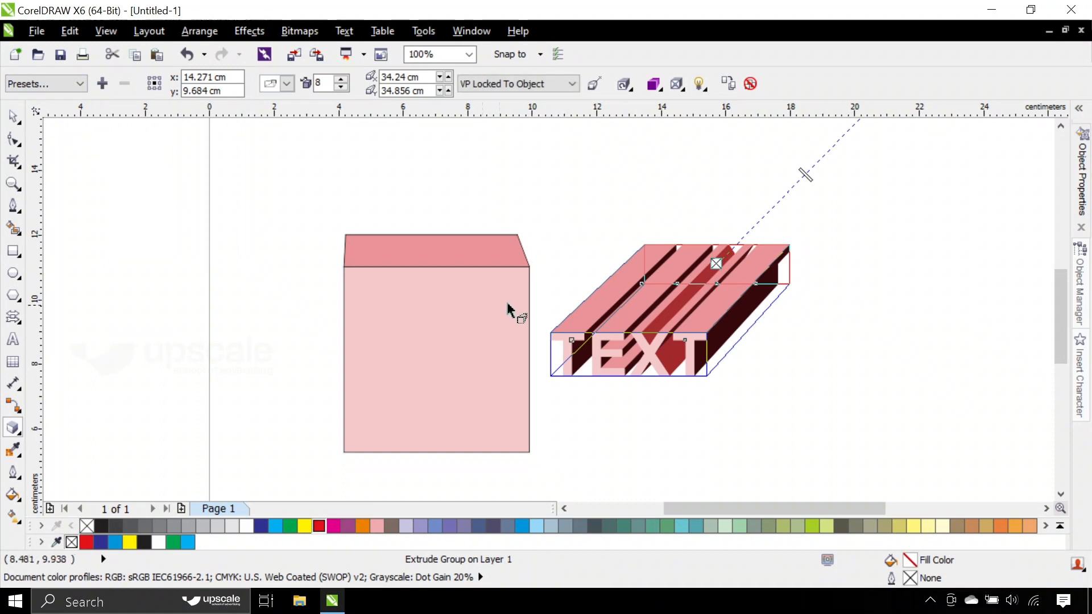
# Reduce the depth of the text's extrusion to 2
pyautogui.scroll(1, 671, 329)
pyautogui.scroll(-1, 537, 305)
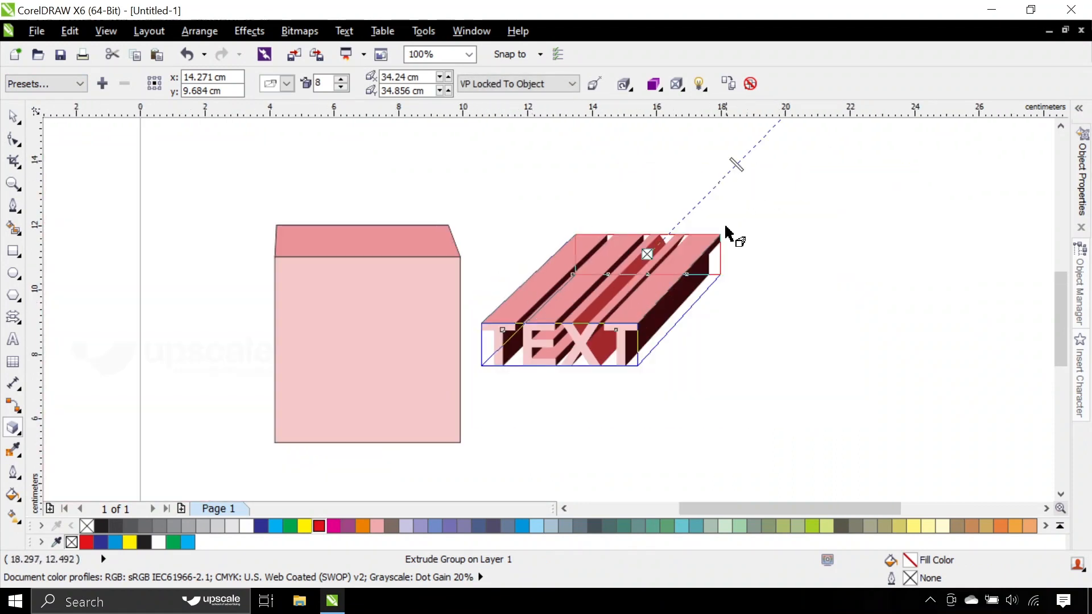
pyautogui.scroll(-1, 726, 233)
pyautogui.moveTo(731, 194); pyautogui.dragTo(693, 230)
pyautogui.scroll(1, 710, 223)
pyautogui.scroll(1, 654, 251)
pyautogui.scroll(1, 505, 273)
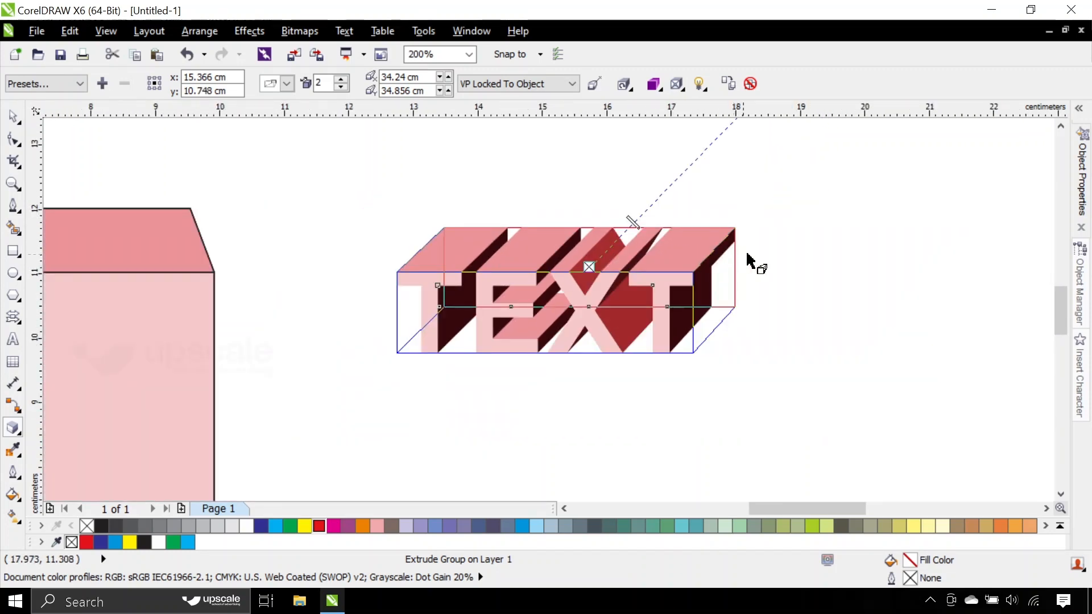
# Move the extruded text to about X 16.13, Y 8.48 cm and break its extrude group apart
pyautogui.click(766, 254)
pyautogui.scroll(-2, 642, 280)
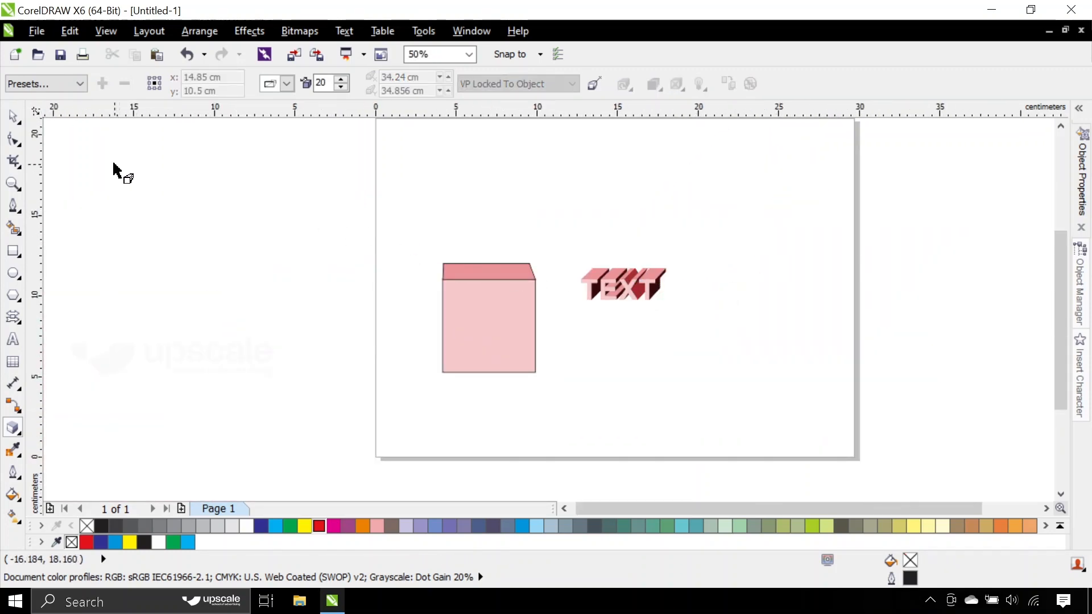
pyautogui.click(12, 116)
pyautogui.scroll(2, 583, 295)
pyautogui.click(622, 285)
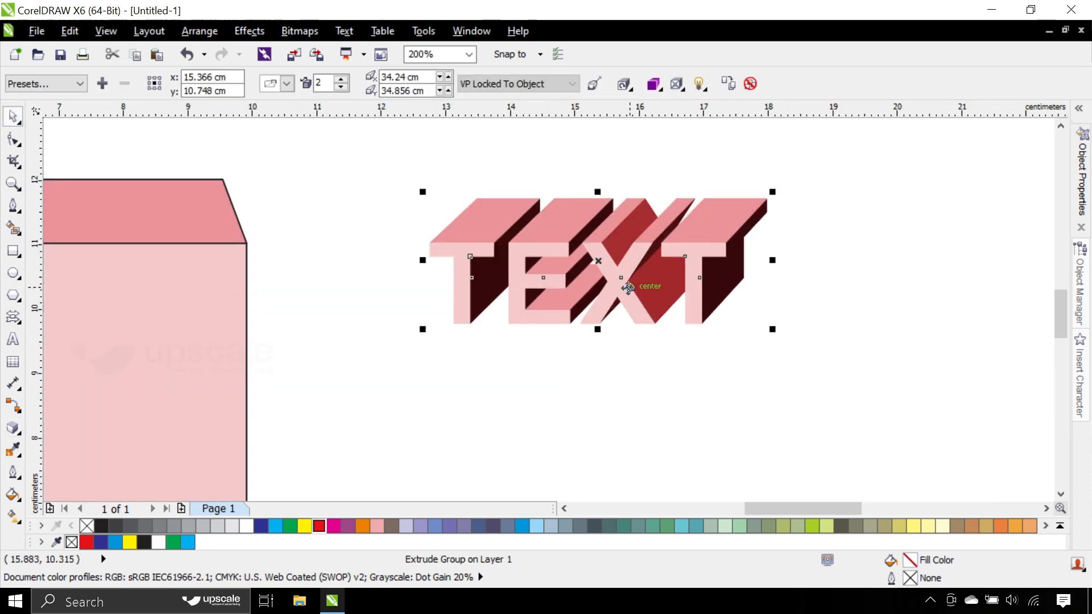
pyautogui.scroll(-2, 622, 285)
pyautogui.moveTo(626, 272); pyautogui.dragTo(635, 316)
pyautogui.scroll(2, 636, 316)
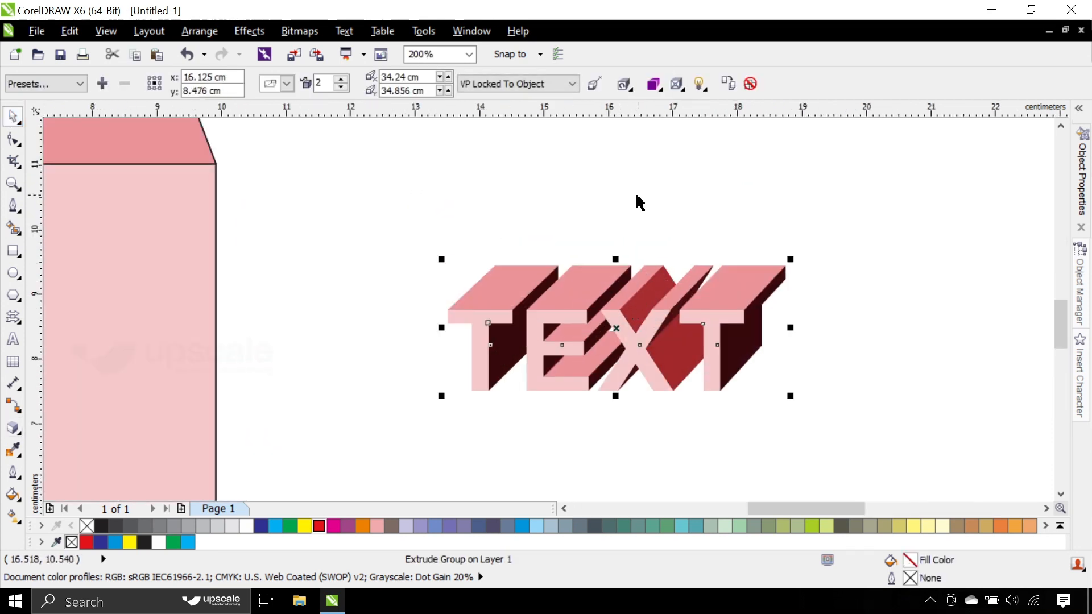
pyautogui.hotkey('ctrl', 'k')
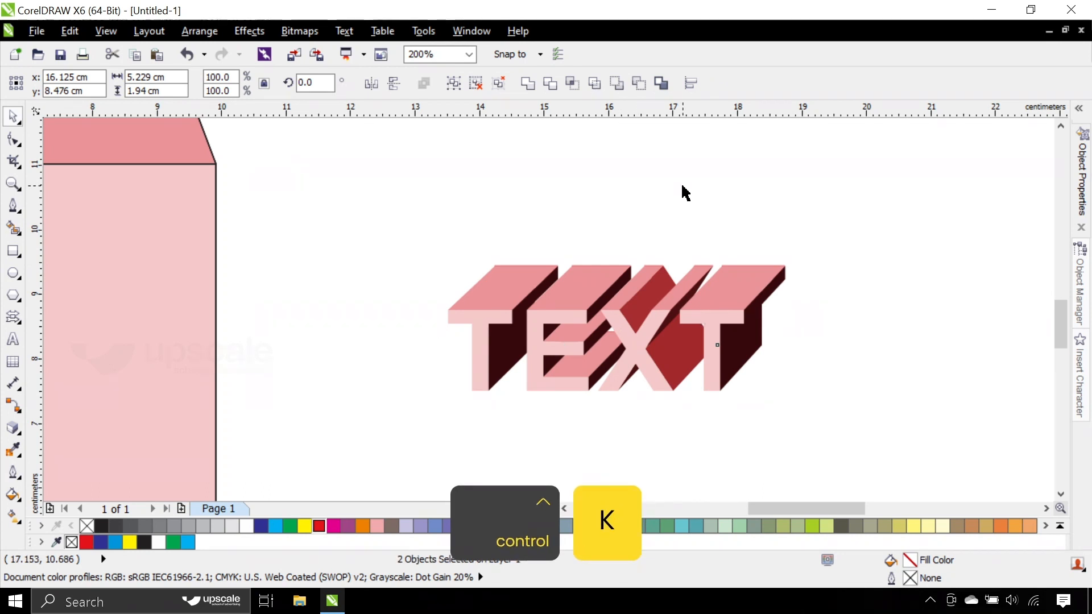
# Separate the red "TEXT" from its extrusion, placing the red text at about X 15.19, Y 6.99 cm and the extrusion above it at X 15.9, Y 9.39 cm
pyautogui.click(682, 191)
pyautogui.moveTo(687, 295); pyautogui.dragTo(762, 229)
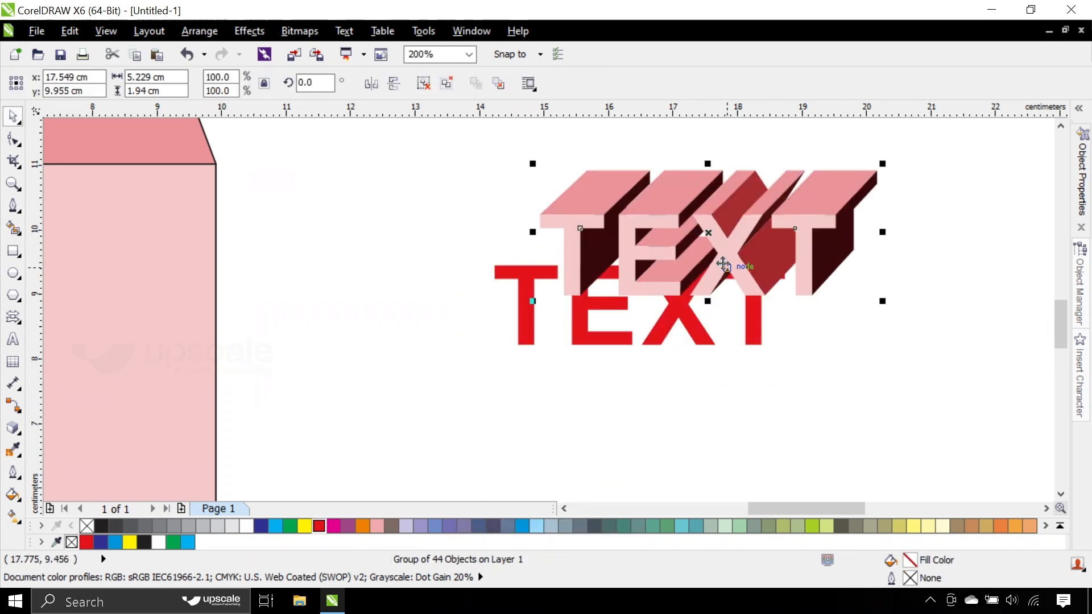
pyautogui.moveTo(722, 263); pyautogui.dragTo(804, 209)
pyautogui.moveTo(684, 305); pyautogui.dragTo(601, 424)
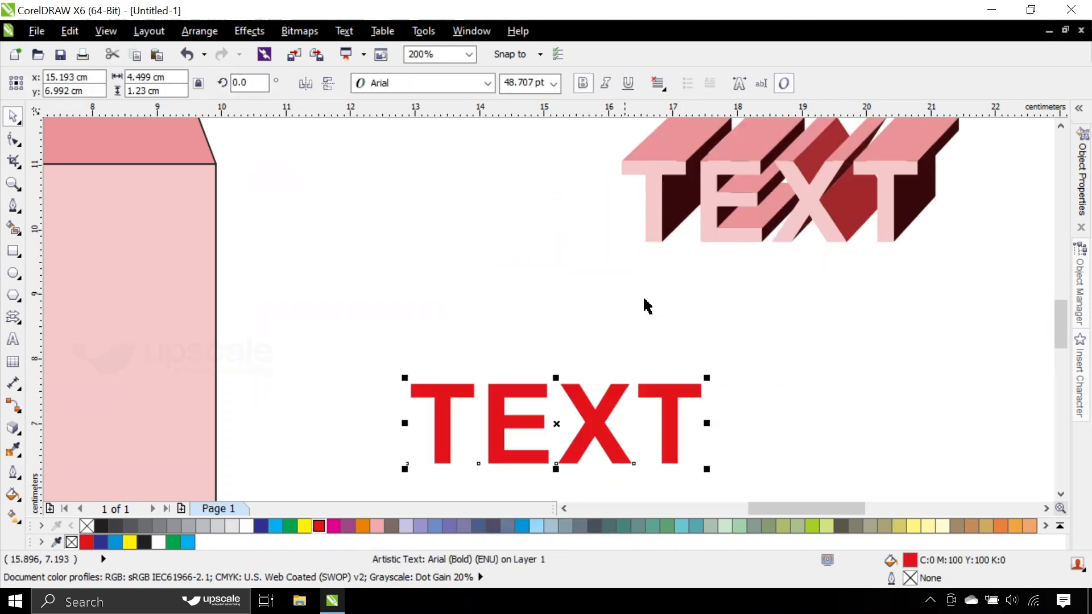
pyautogui.moveTo(711, 206); pyautogui.dragTo(522, 295)
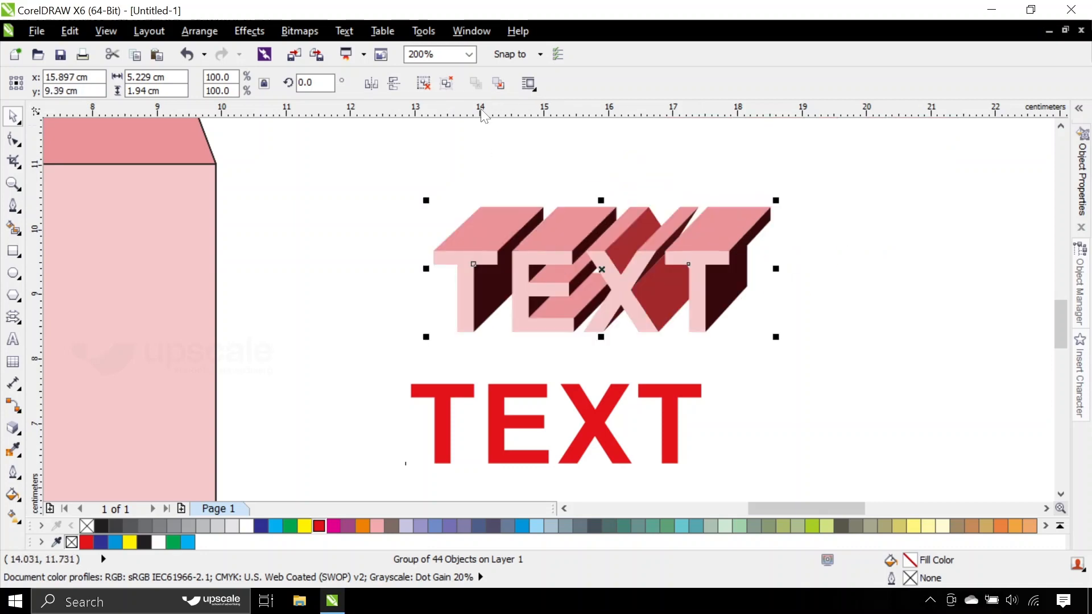
# Ungroup all objects in the text's extrusion group and delete stray unfilled curves around its first letters
pyautogui.click(445, 84)
pyautogui.click(462, 153)
pyautogui.moveTo(484, 232); pyautogui.dragTo(468, 183)
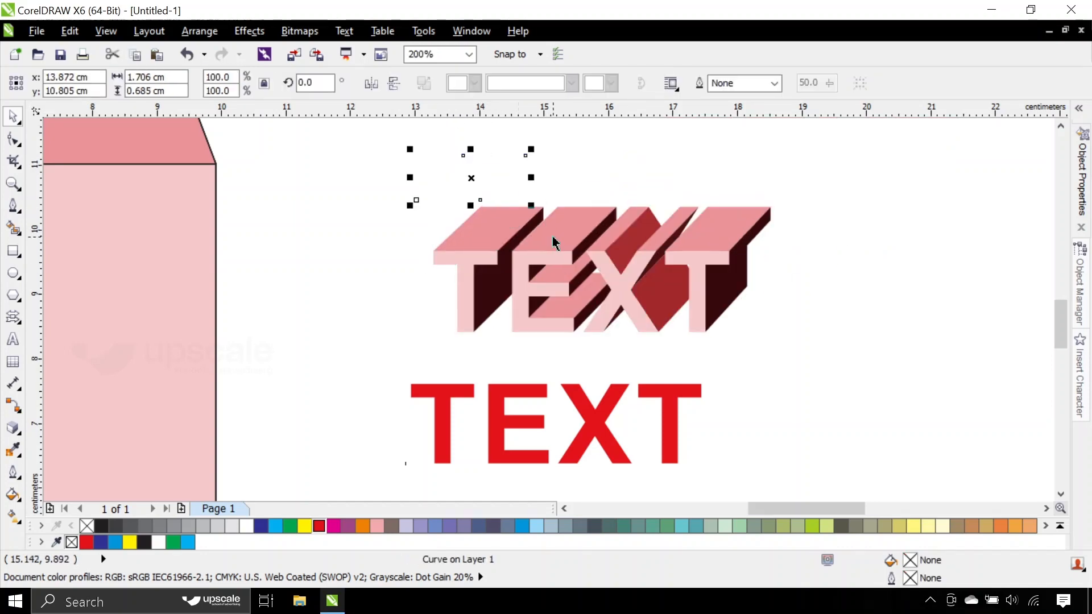
pyautogui.press('Delete')
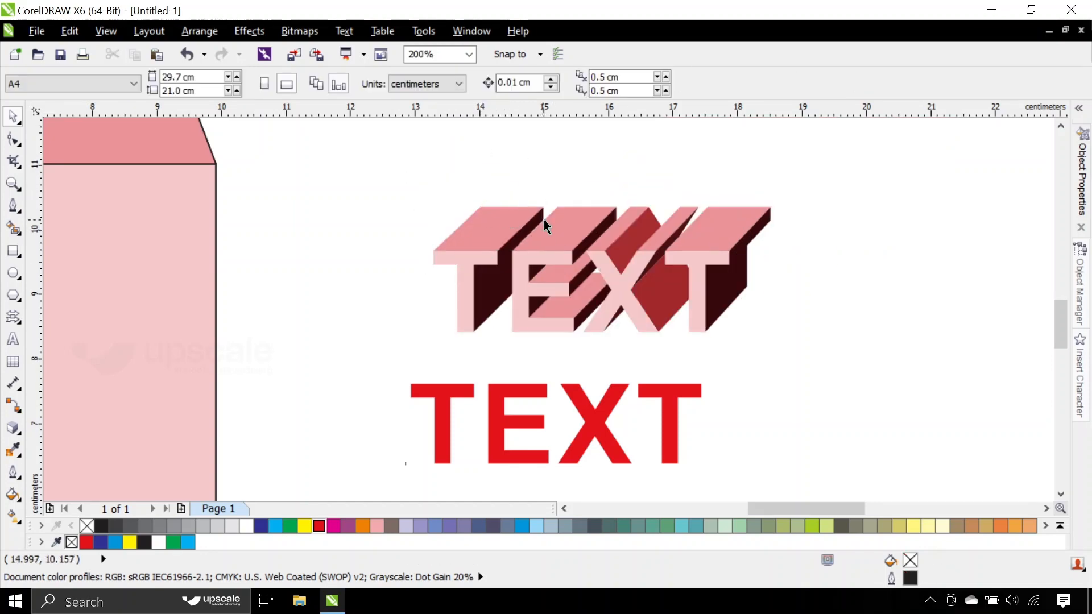
pyautogui.click(549, 221)
pyautogui.press('Delete')
pyautogui.click(612, 236)
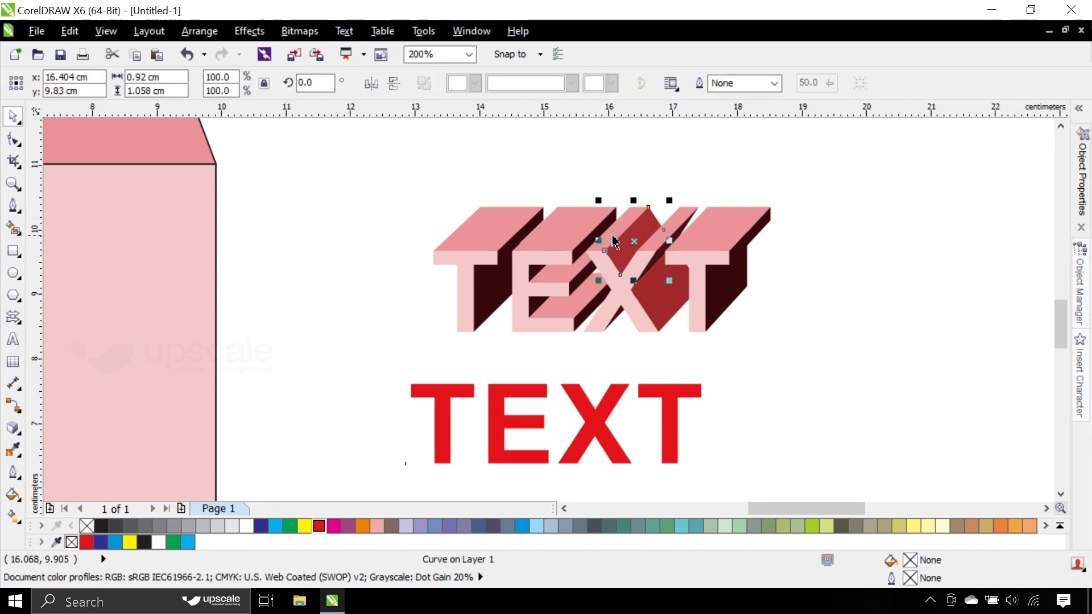
# Try moving the pink top face of the first T up and away from the extrusion, and undo the move
pyautogui.click(477, 224)
pyautogui.moveTo(476, 224); pyautogui.dragTo(465, 190)
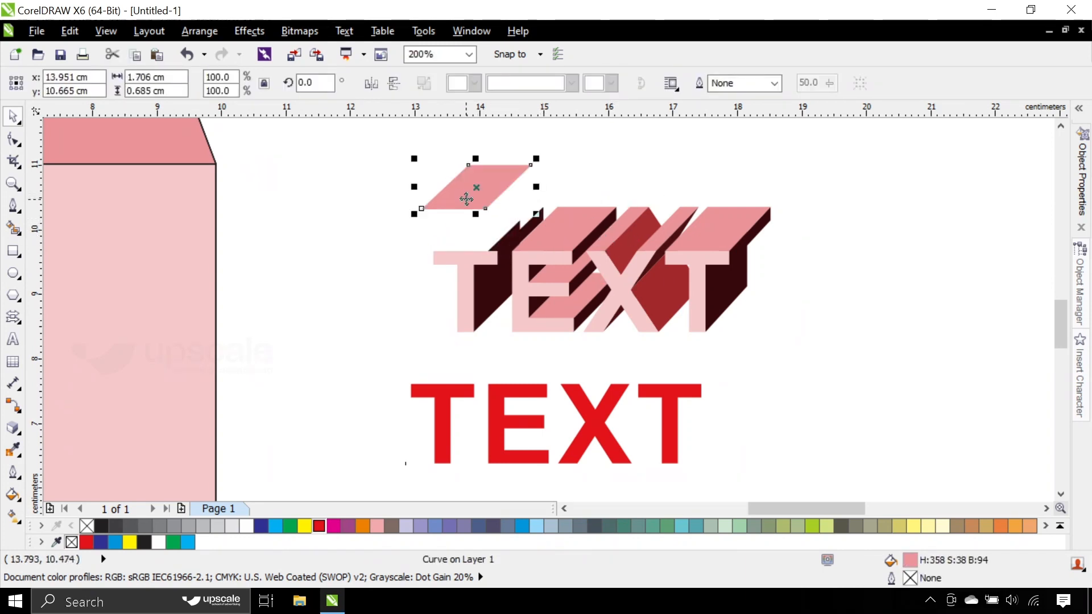
pyautogui.hotkey('ctrl', 'z')
# Fill the top face of the extruded first T with orange, and change the fill to dark blue (C100 M100 Y0 K0)
pyautogui.scroll(1, 451, 258)
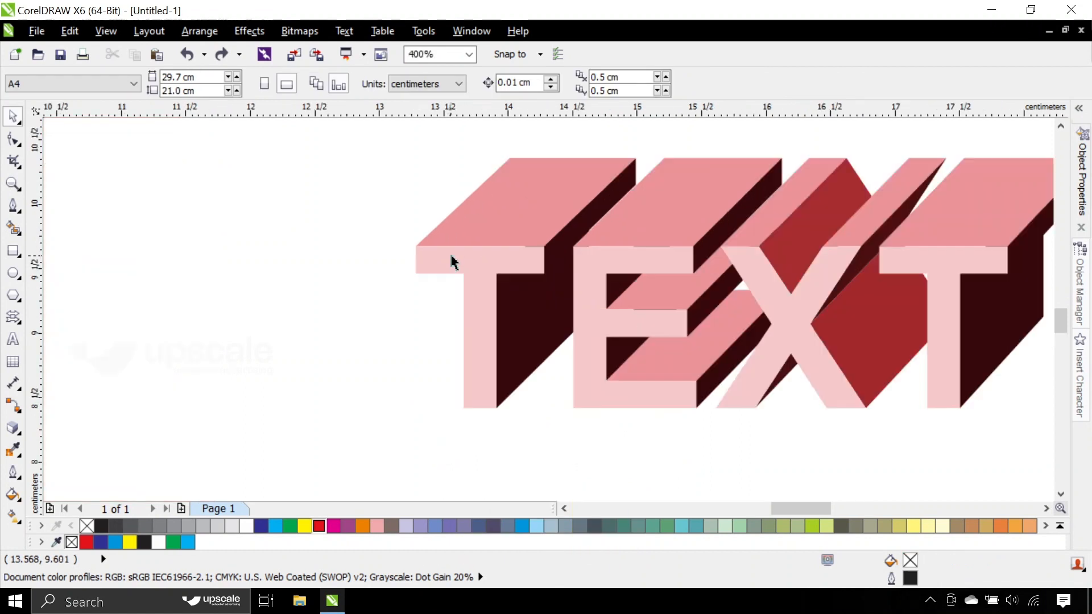
pyautogui.click(362, 526)
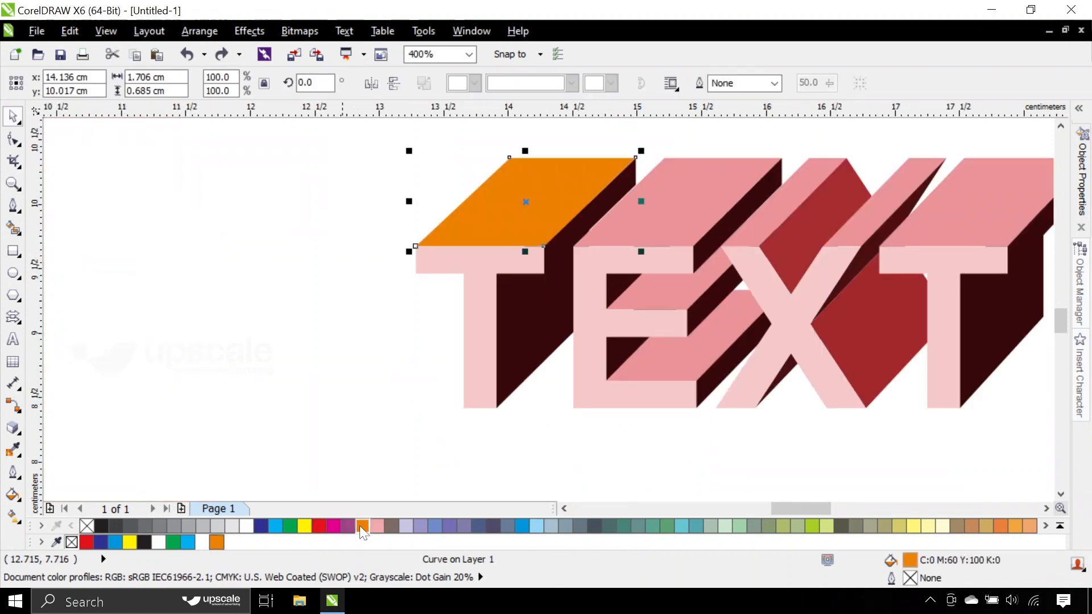
pyautogui.click(261, 527)
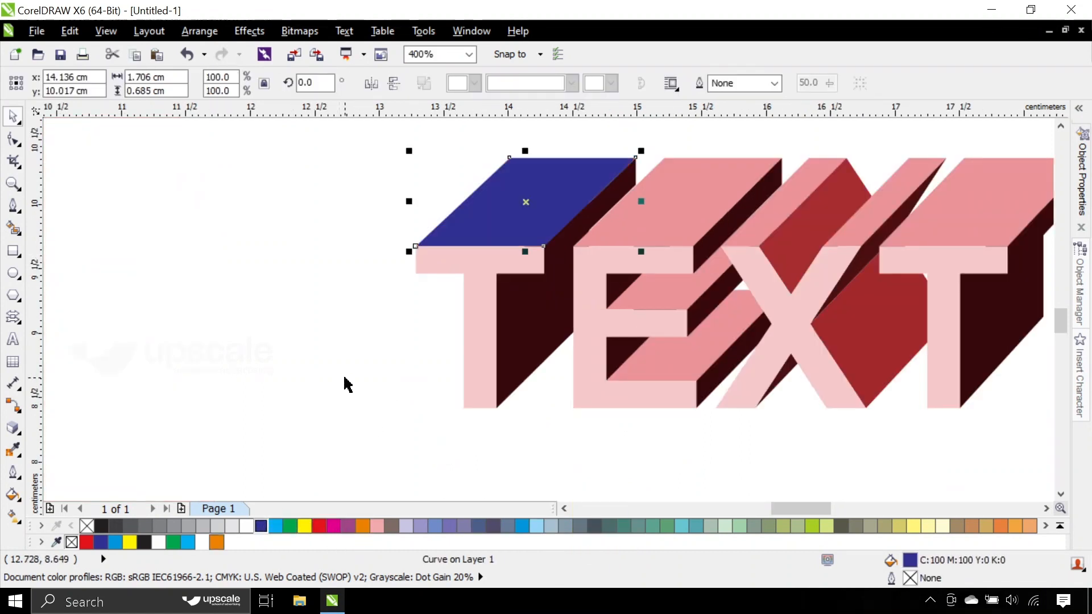
pyautogui.click(343, 382)
# Delete all the ungrouped extrusion pieces above the red "TEXT"
pyautogui.scroll(-2, 621, 260)
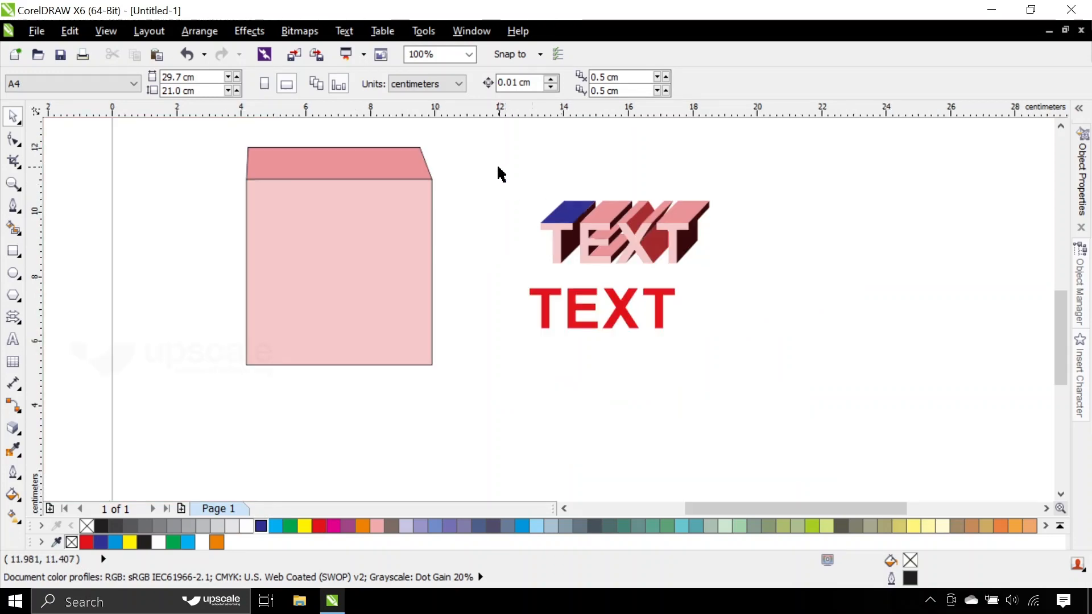
pyautogui.moveTo(498, 168); pyautogui.dragTo(741, 278)
pyautogui.press('Delete')
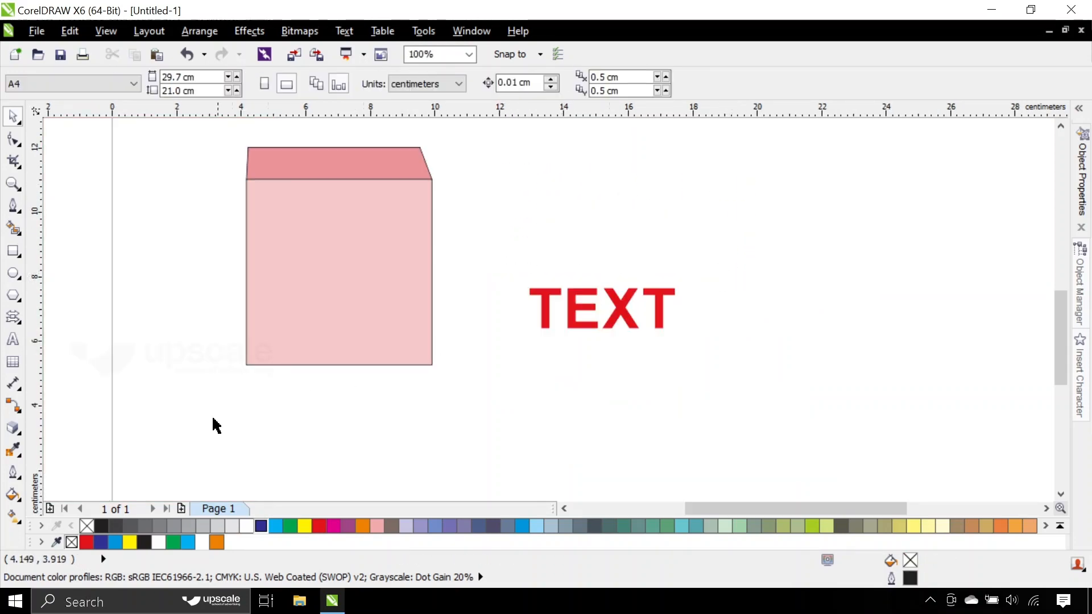
# Apply a uniform transparency to the red "TEXT" and try its strength at 100 and at 0
pyautogui.click(16, 432)
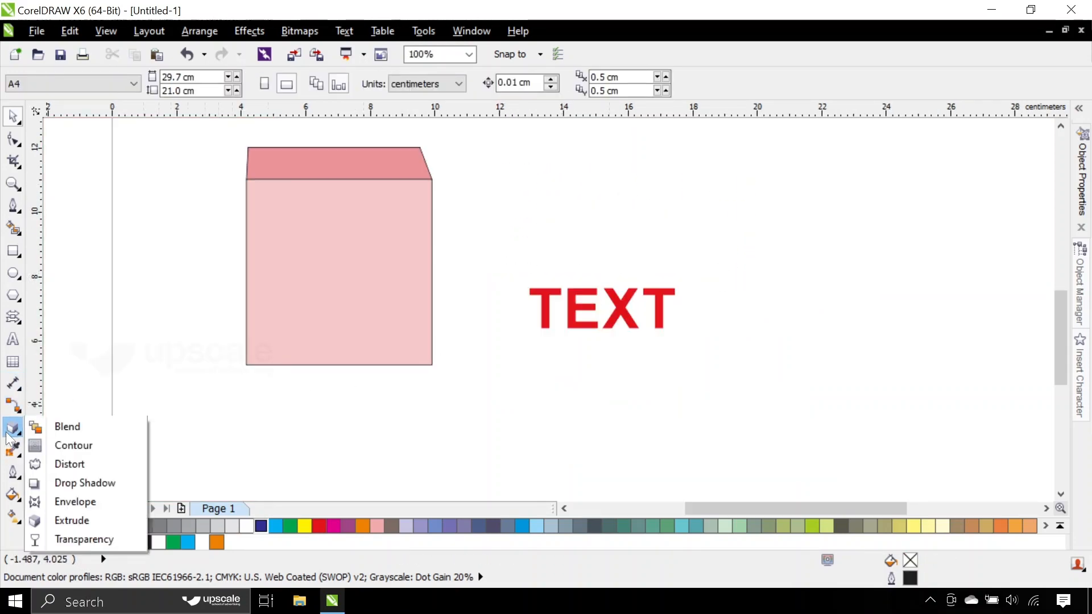
pyautogui.moveTo(15, 426)
pyautogui.click(87, 538)
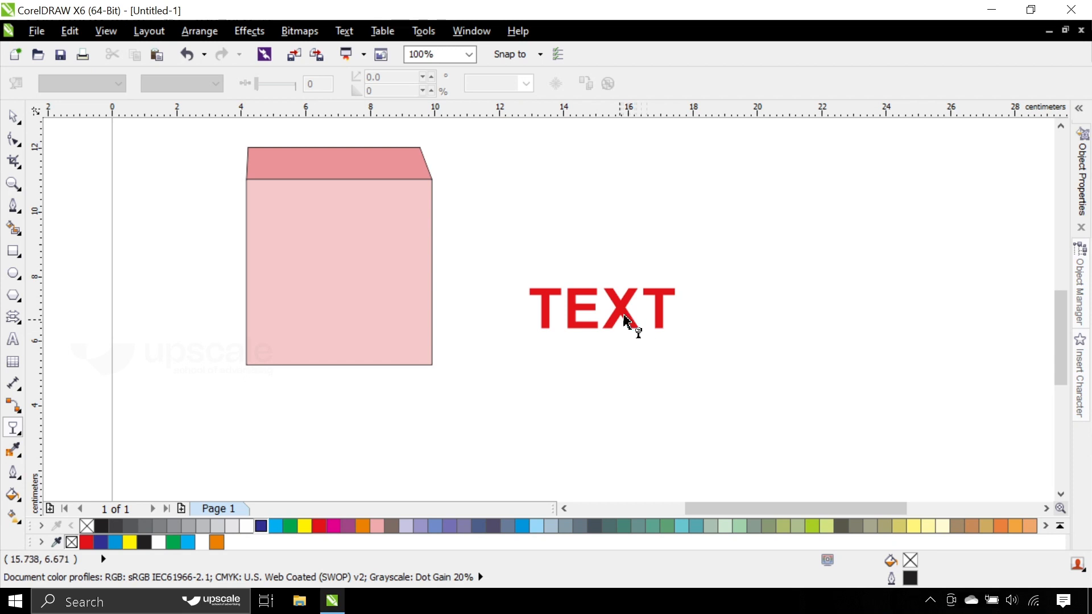
pyautogui.scroll(1, 627, 316)
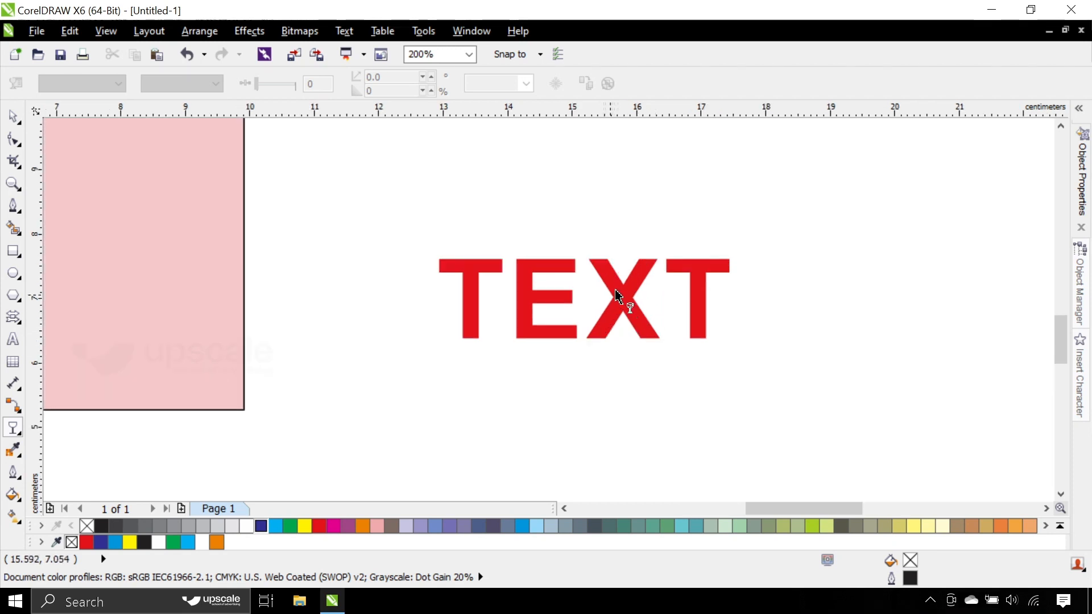
pyautogui.click(622, 294)
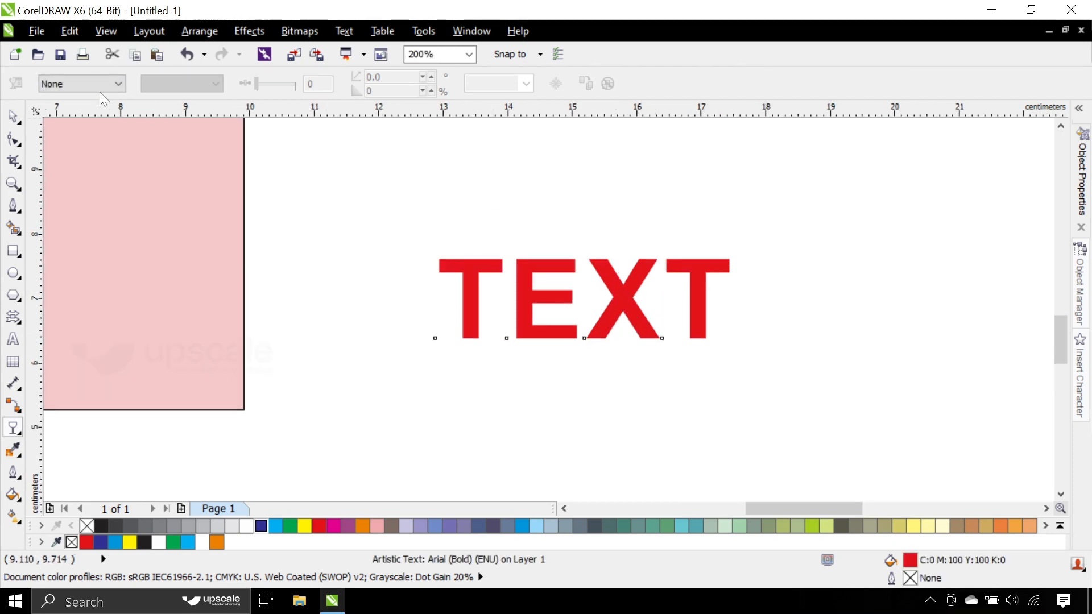
pyautogui.click(79, 83)
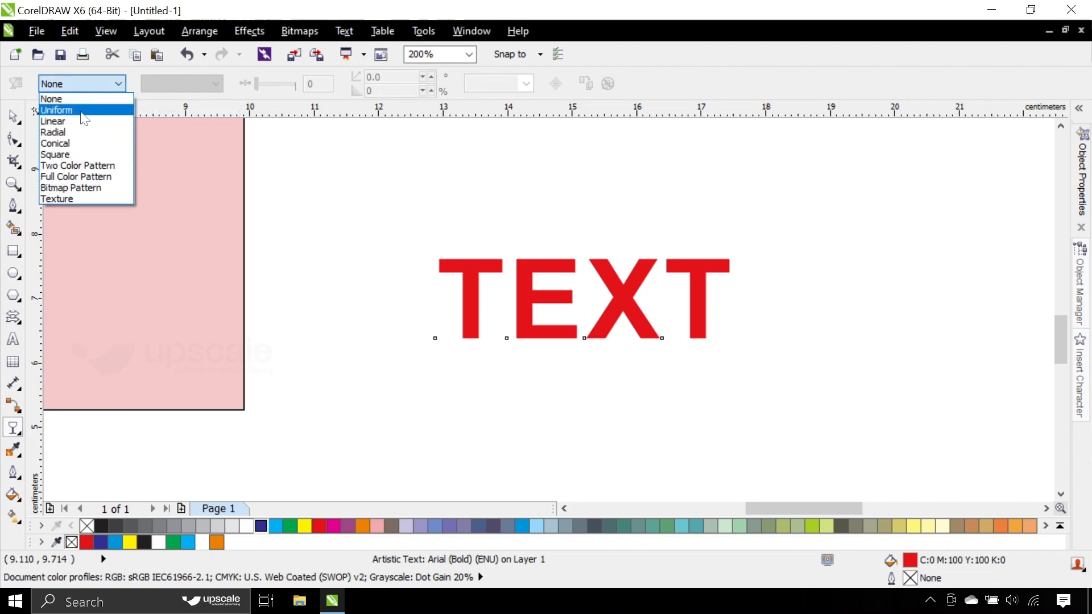
pyautogui.click(81, 111)
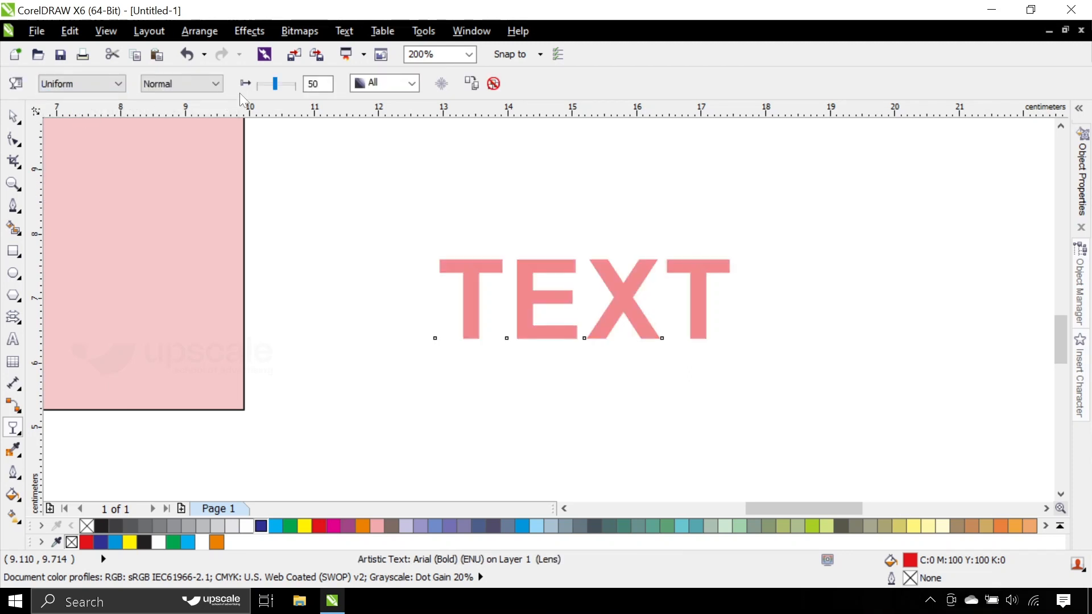
pyautogui.moveTo(273, 83); pyautogui.dragTo(294, 83)
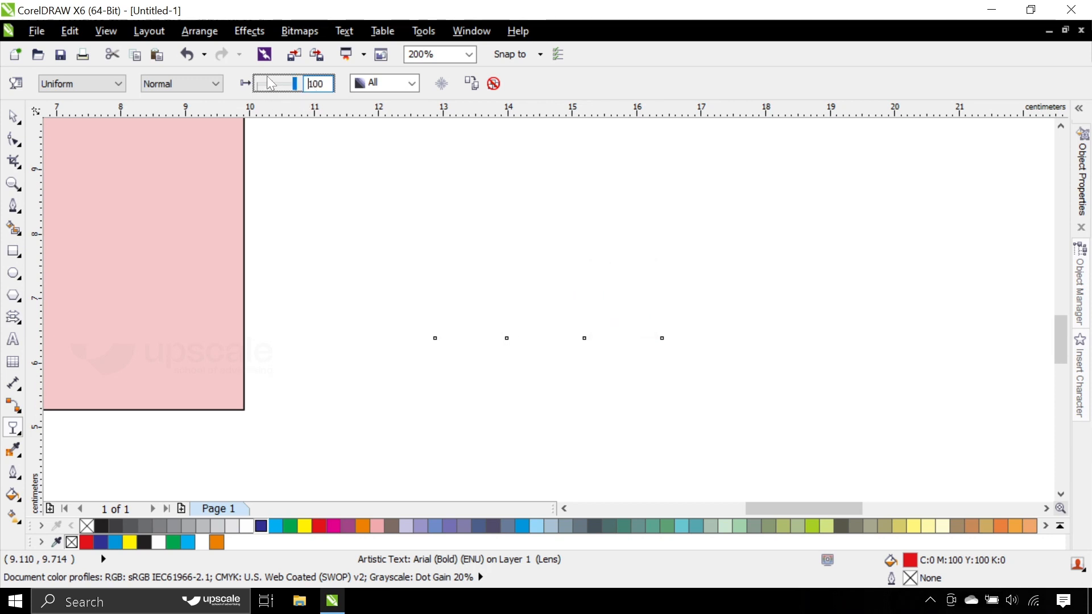
pyautogui.moveTo(290, 84); pyautogui.dragTo(256, 83)
# Apply a linear transparency to "TEXT", running from the first T's stem to the last T at about 1.8° with 10% edge pad
pyautogui.click(72, 80)
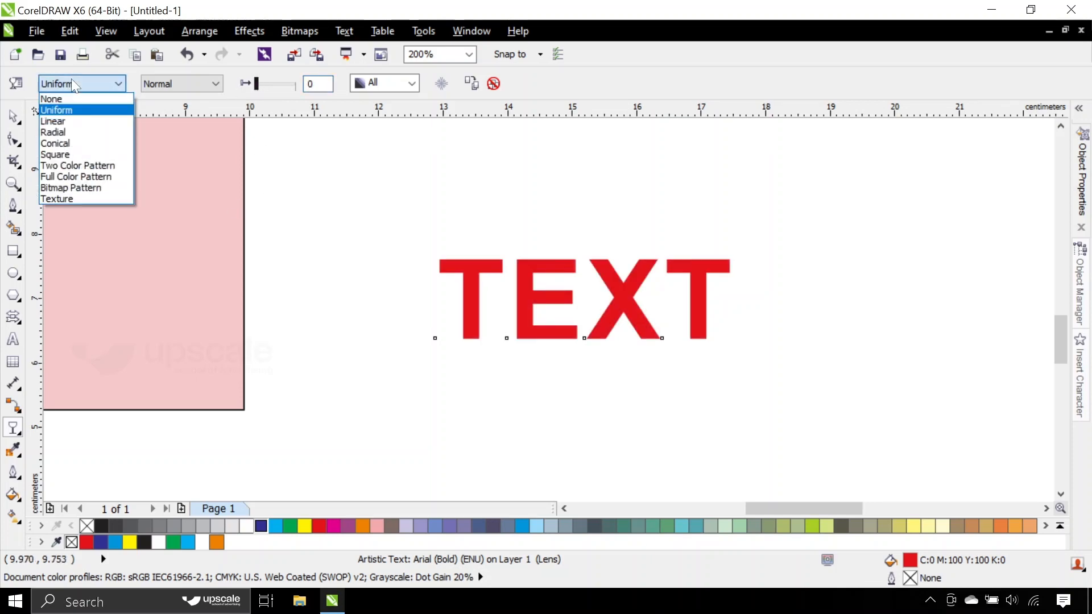
pyautogui.click(73, 122)
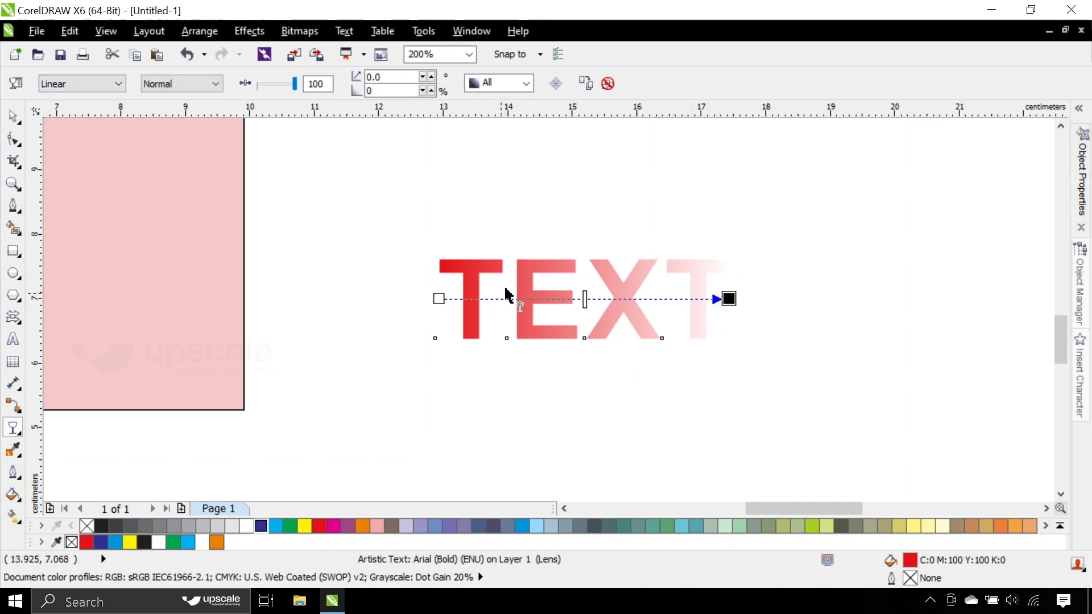
pyautogui.scroll(1, 625, 307)
pyautogui.moveTo(622, 299); pyautogui.dragTo(673, 305)
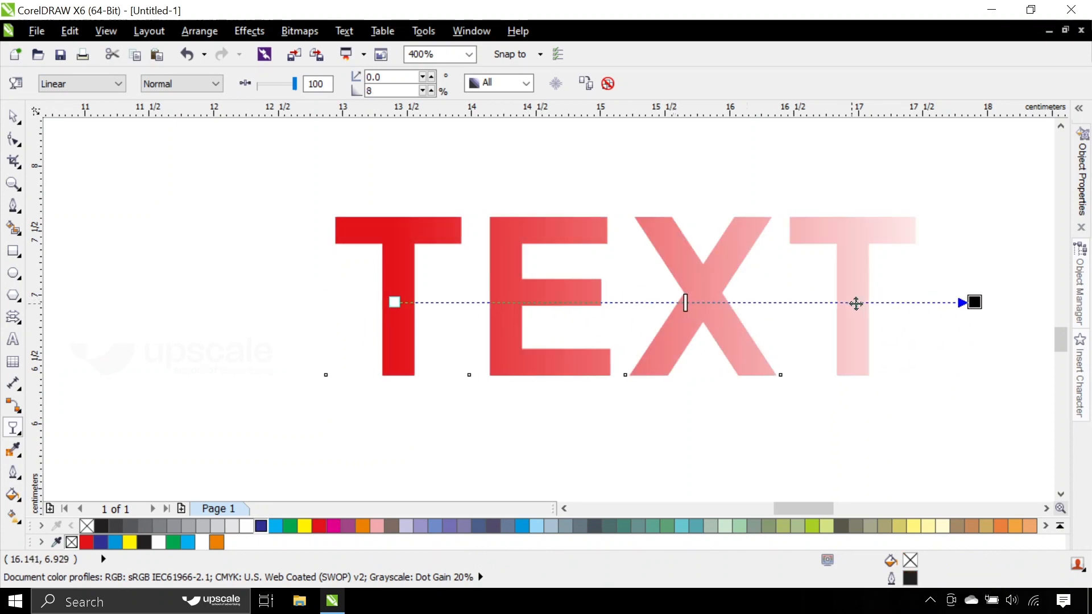
pyautogui.moveTo(974, 302); pyautogui.dragTo(866, 288)
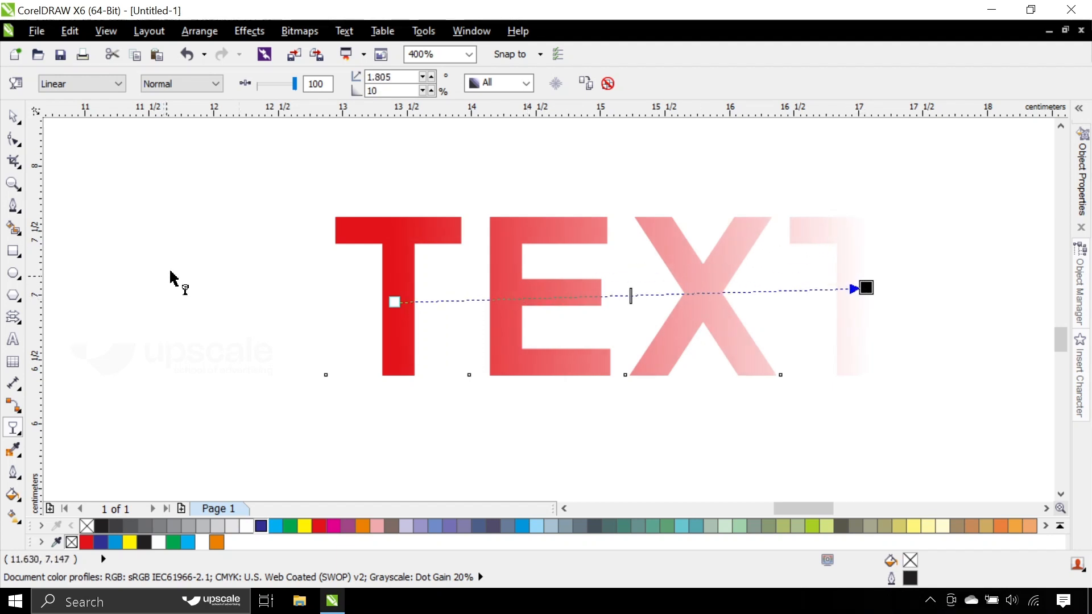